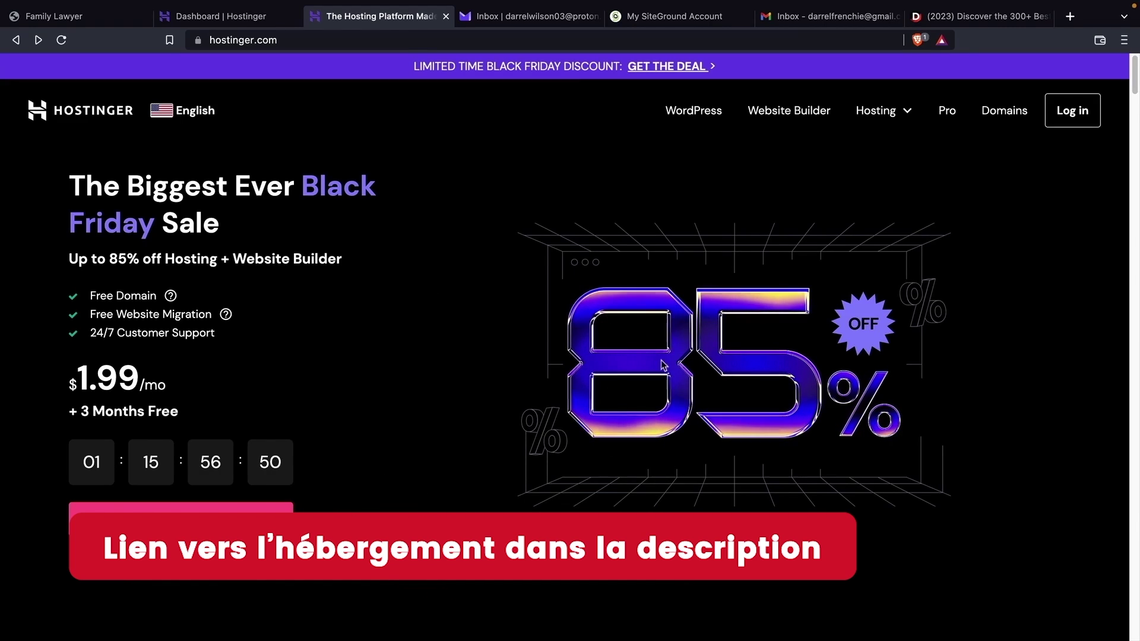
- Add the Premium WordPress hosting plan to the cart
click(703, 118)
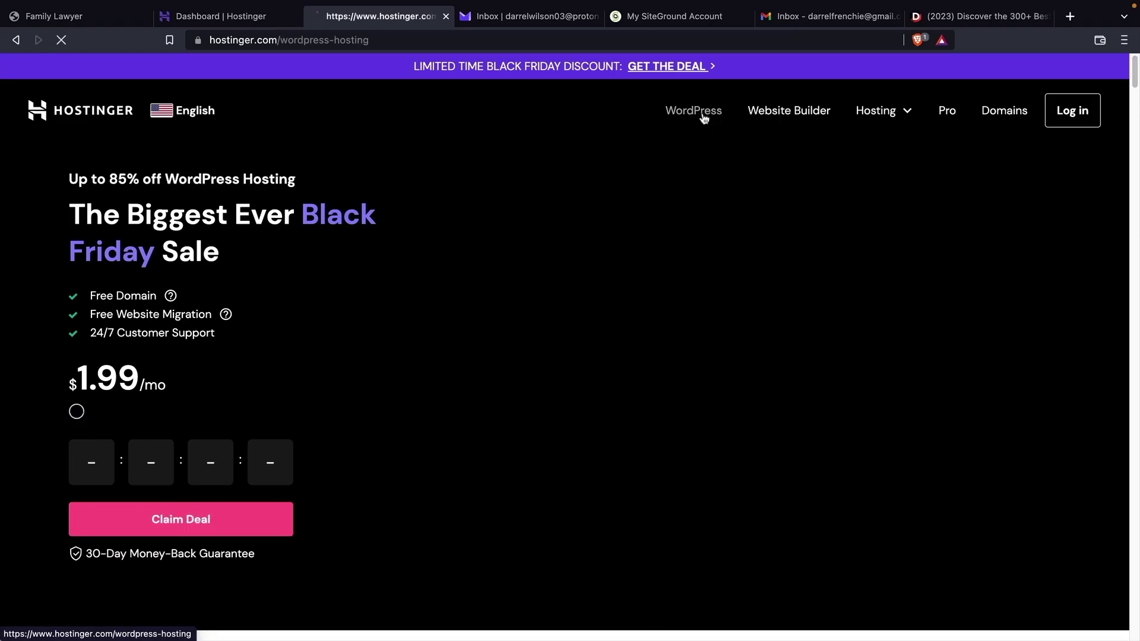
scroll(248, 527, down, 1)
scroll(247, 527, down, 10)
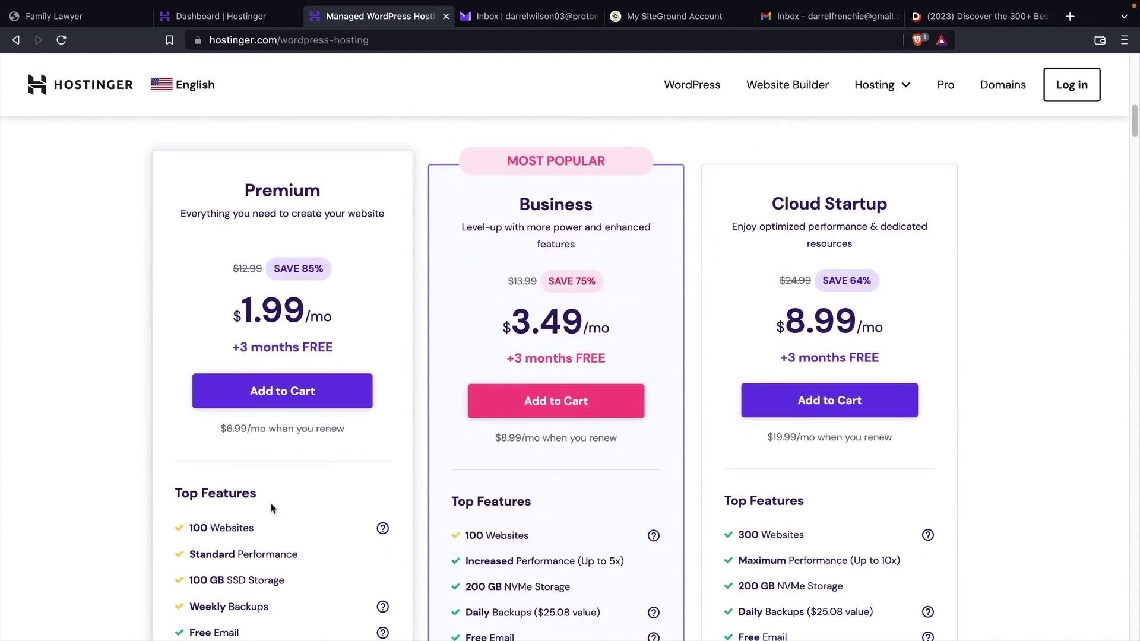
scroll(272, 508, down, 1)
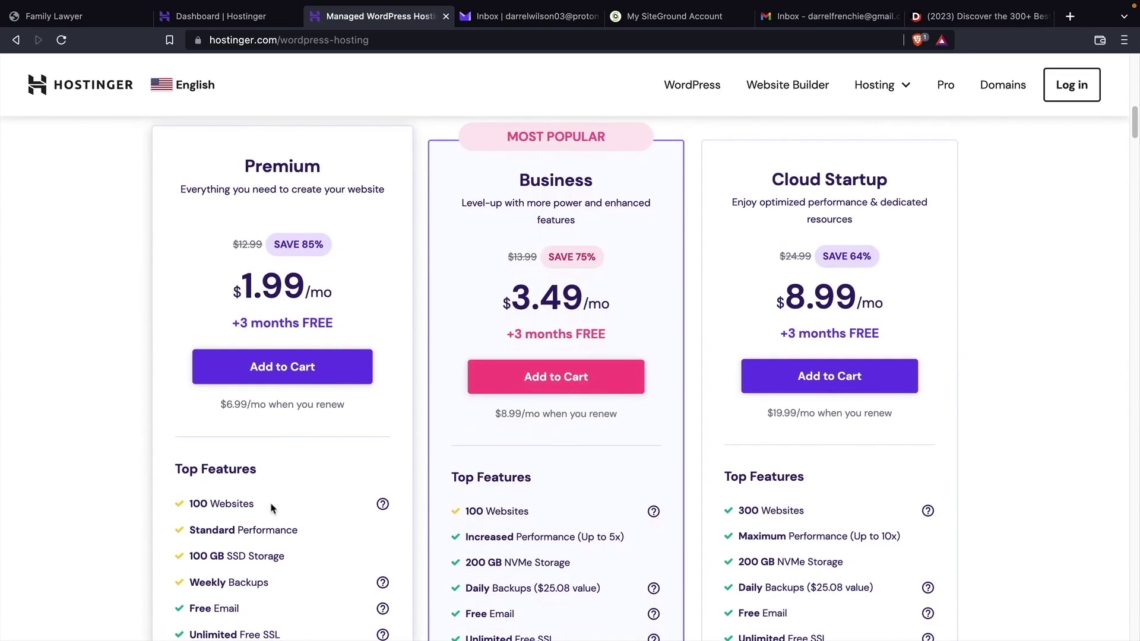
click(334, 374)
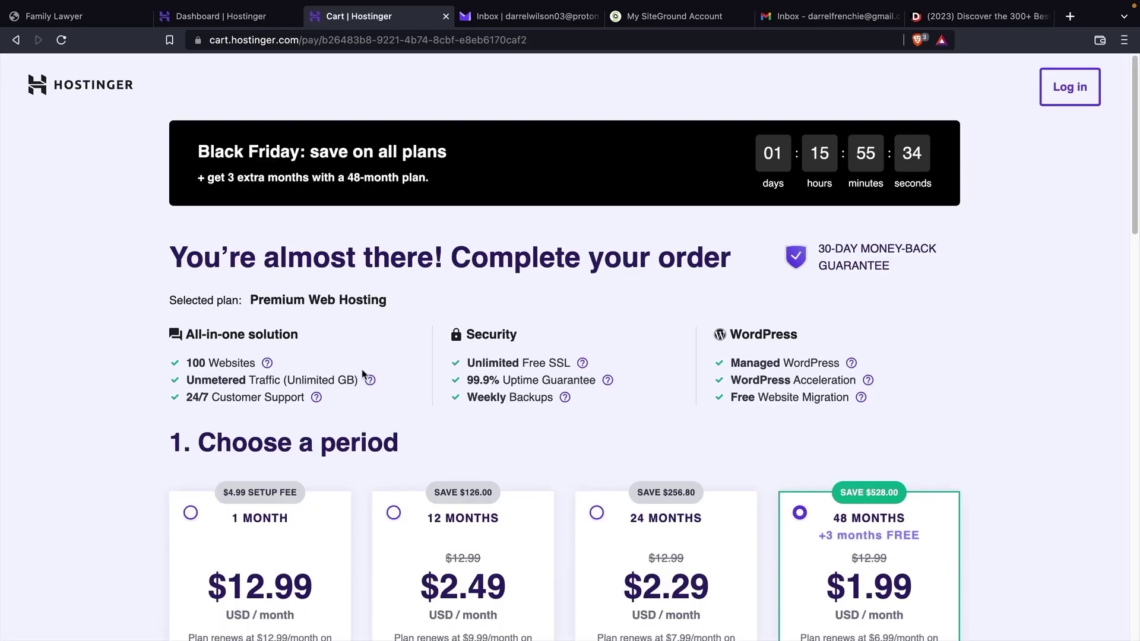
- Choose the 12-month billing period, bringing the order total to $29.88
scroll(364, 371, down, 3)
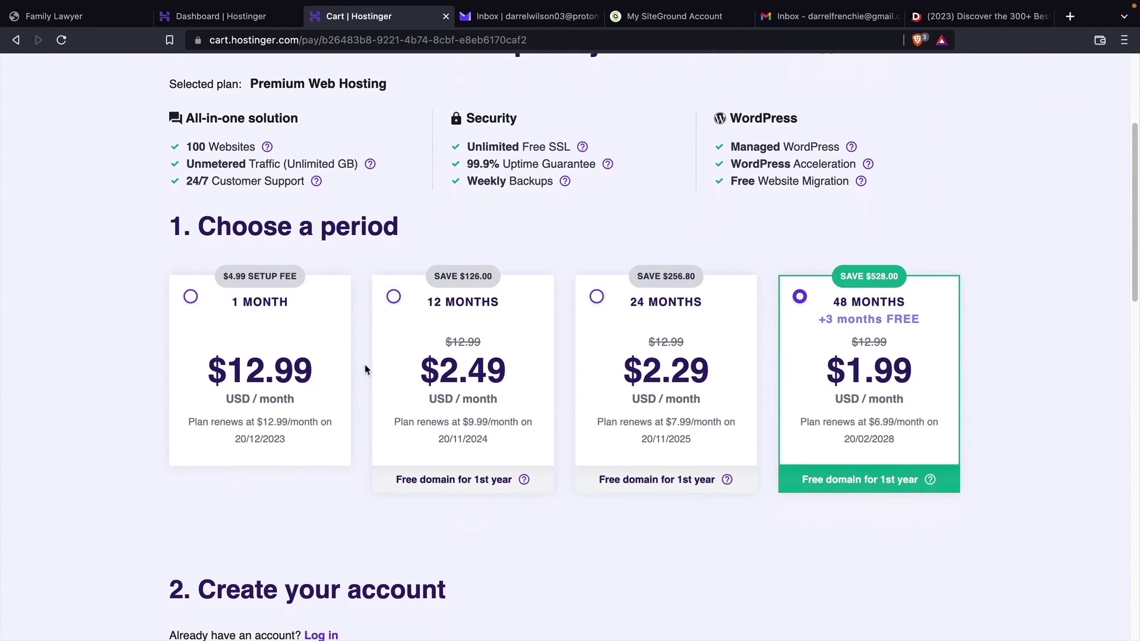
click(394, 296)
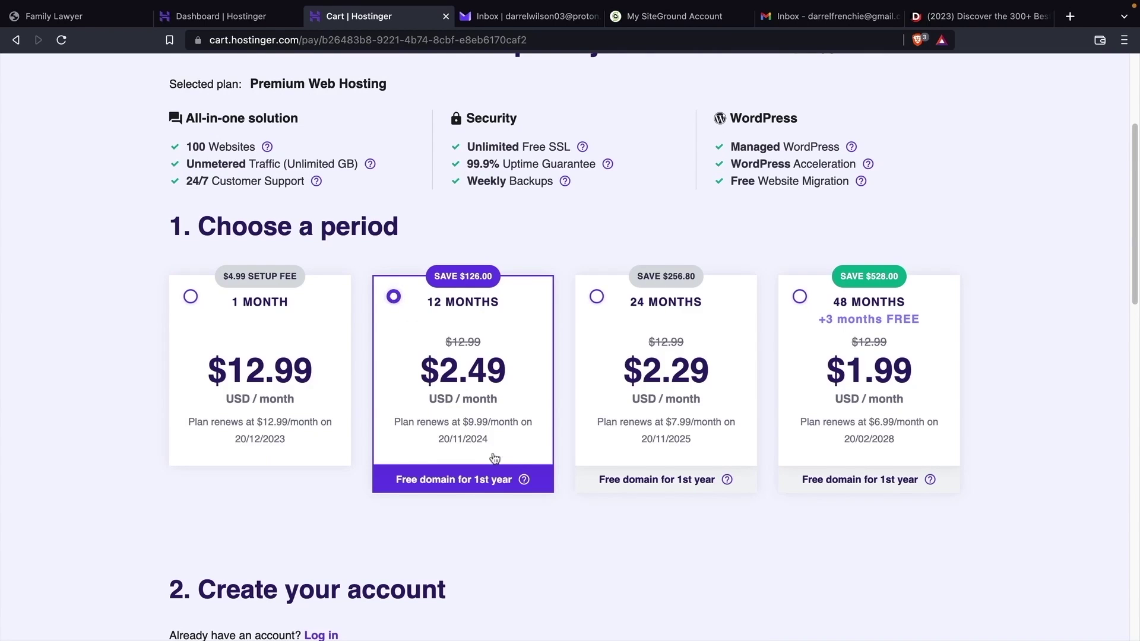
scroll(466, 385, down, 13)
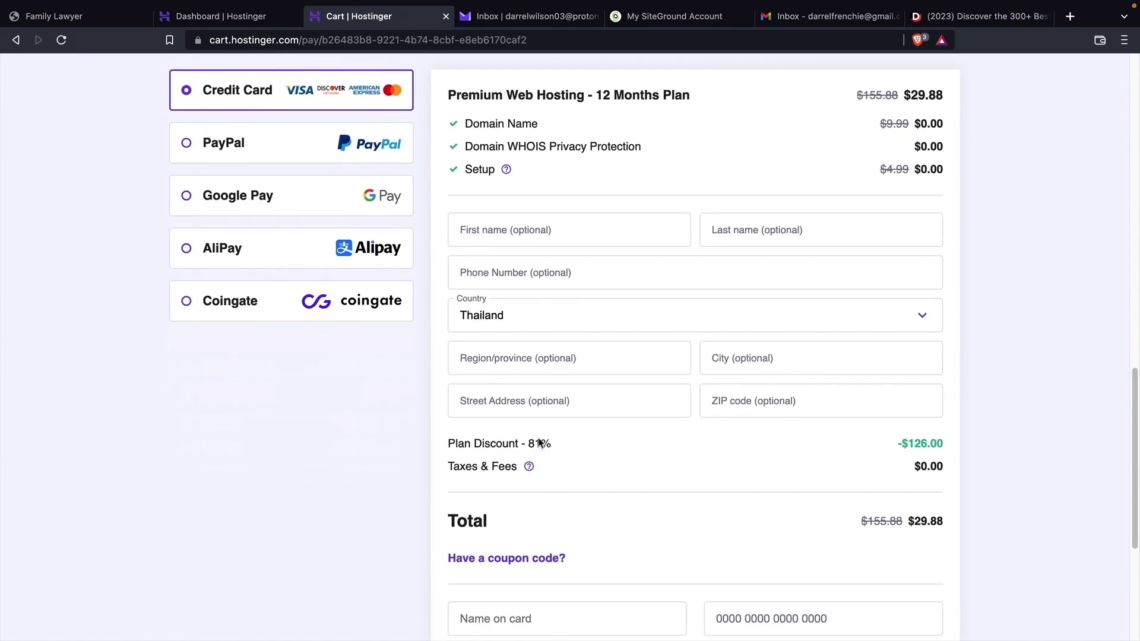
- Review the order total and reveal the coupon code field
drag(860, 521, 938, 521)
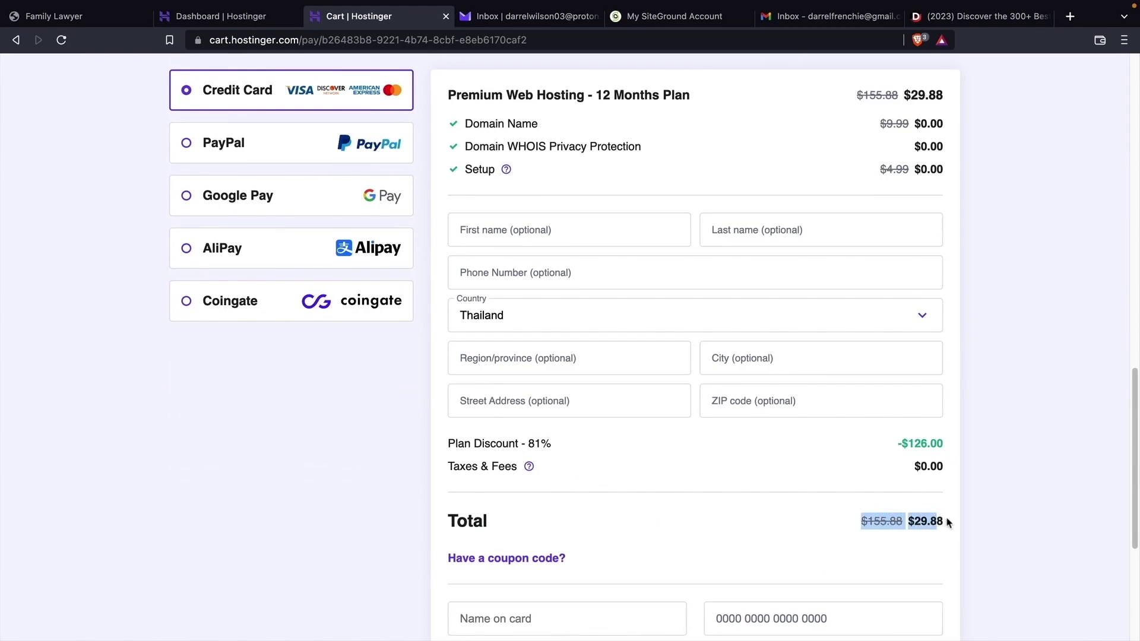
double_click(829, 496)
scroll(816, 489, down, 1)
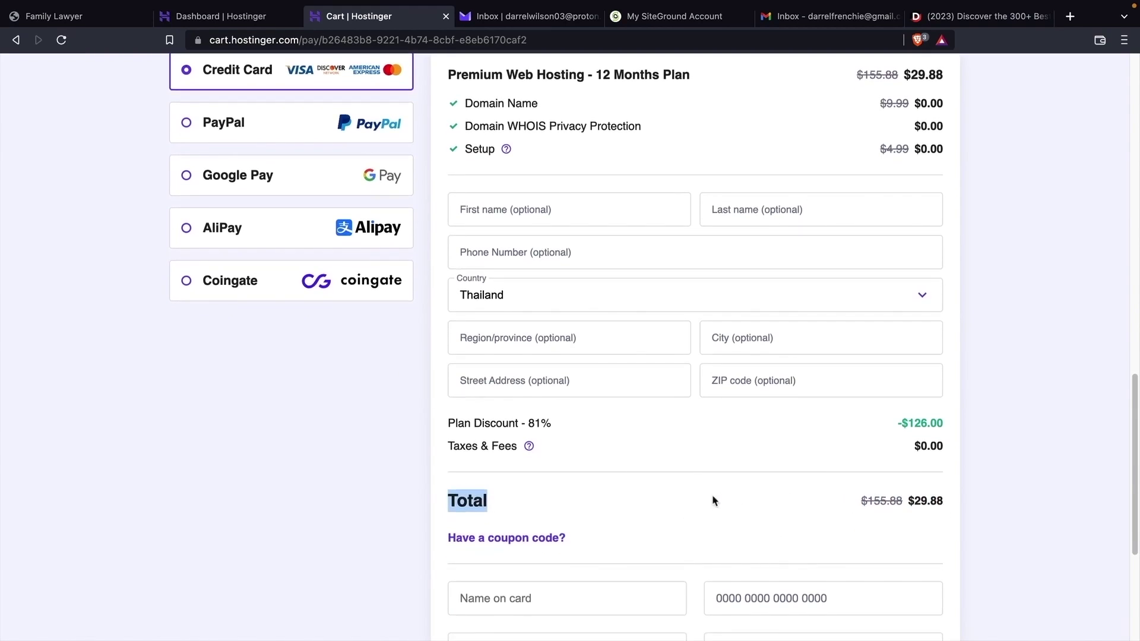
click(555, 538)
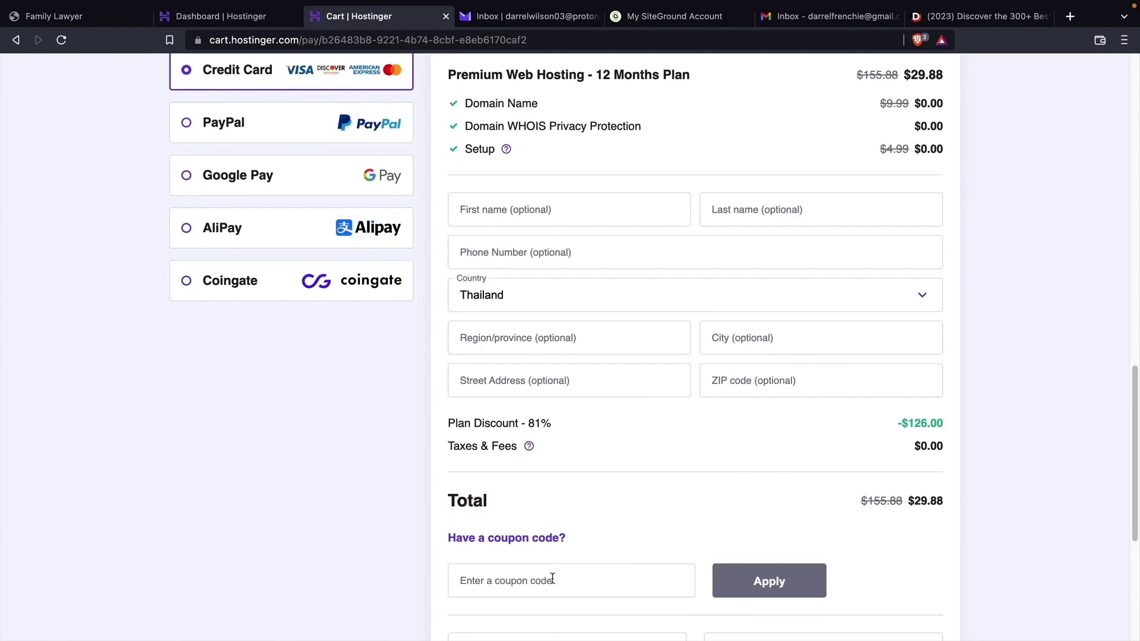
click(558, 577)
scroll(558, 573, down, 4)
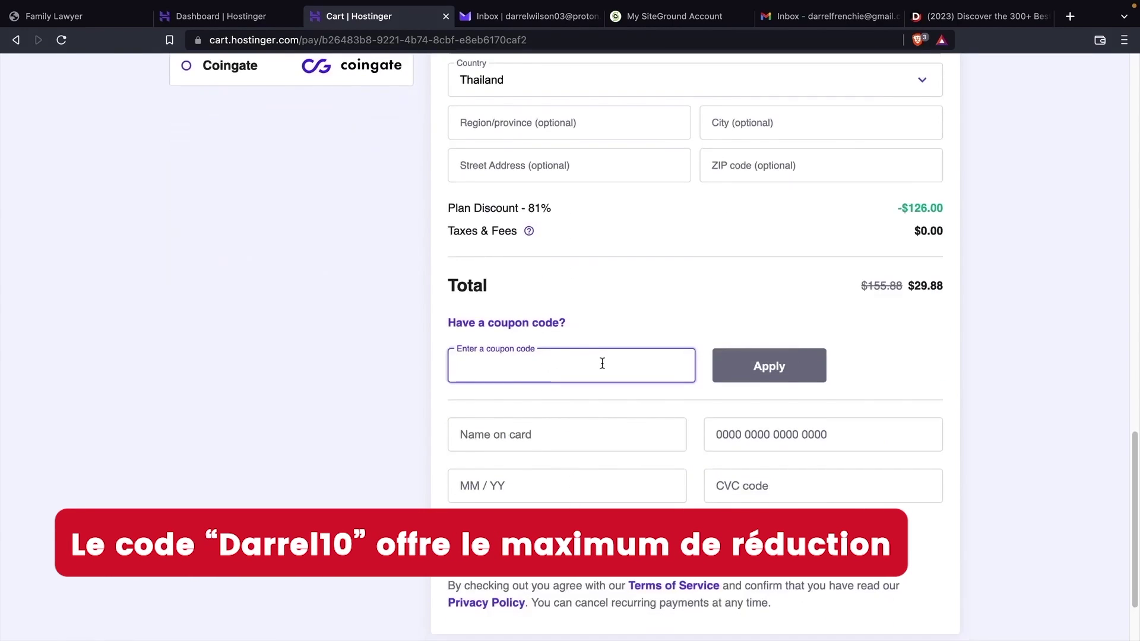
- Apply coupon DARREL10 to drop the total to $26.89, then return to the dashboard
text(DARREL10)
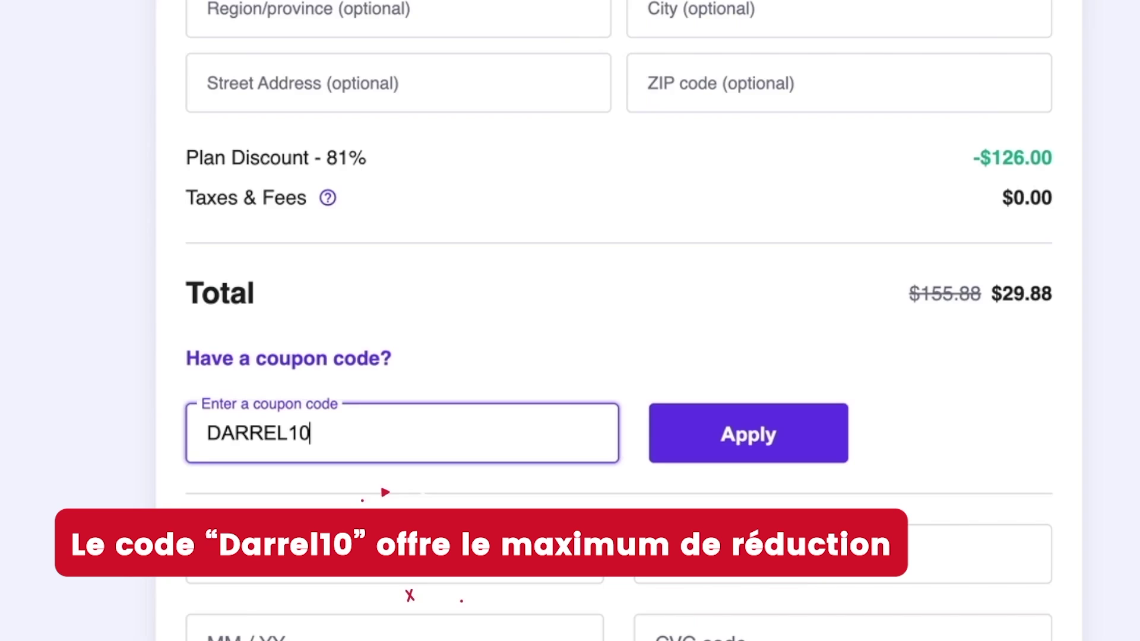
click(717, 438)
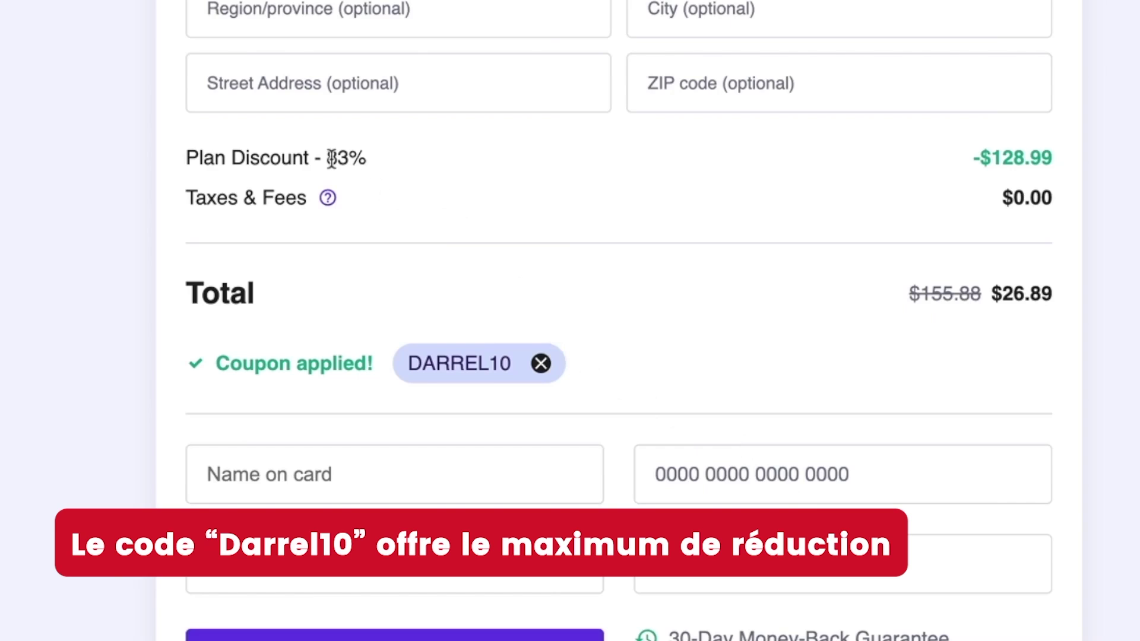
drag(1002, 294, 1068, 294)
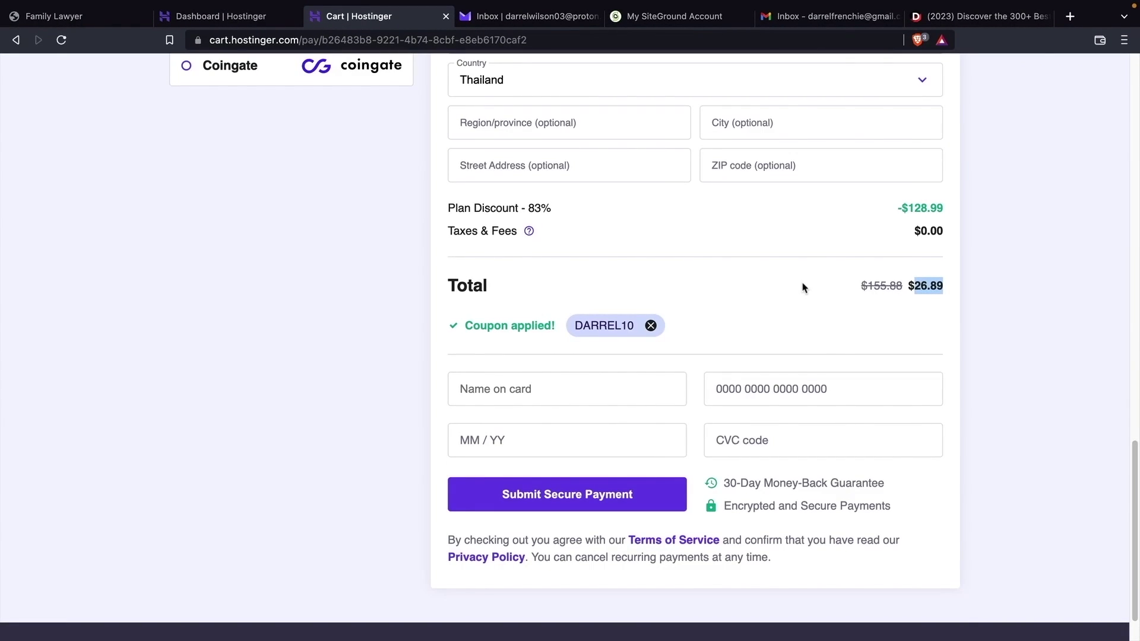
key(ctrl+shift+Tab)
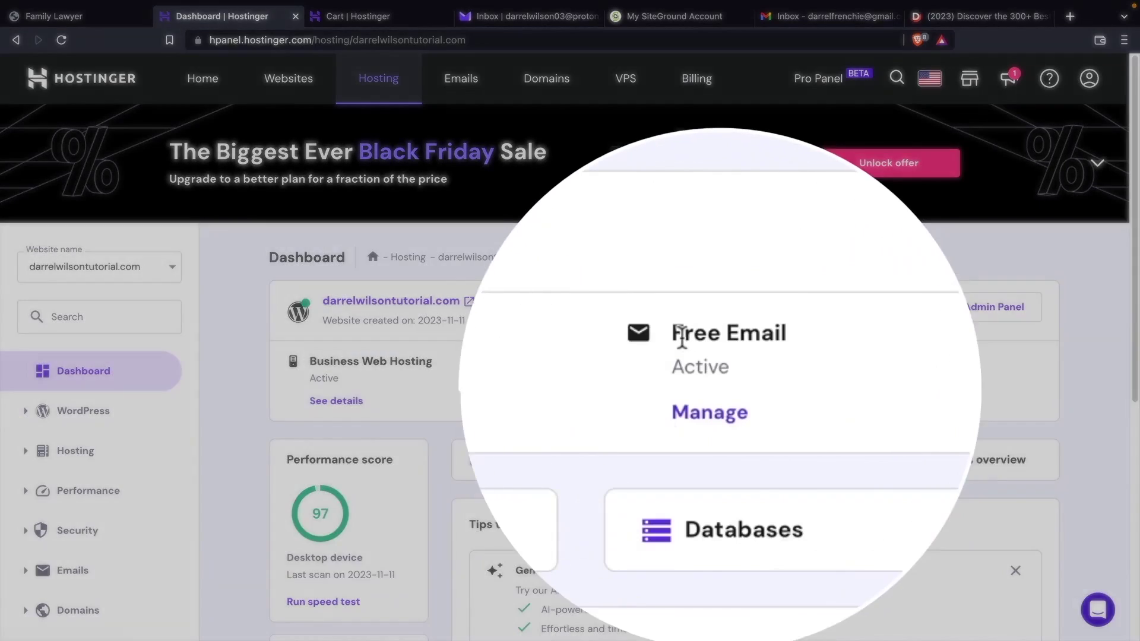
- Open the email accounts list for the site's Free Email service
drag(682, 336, 809, 342)
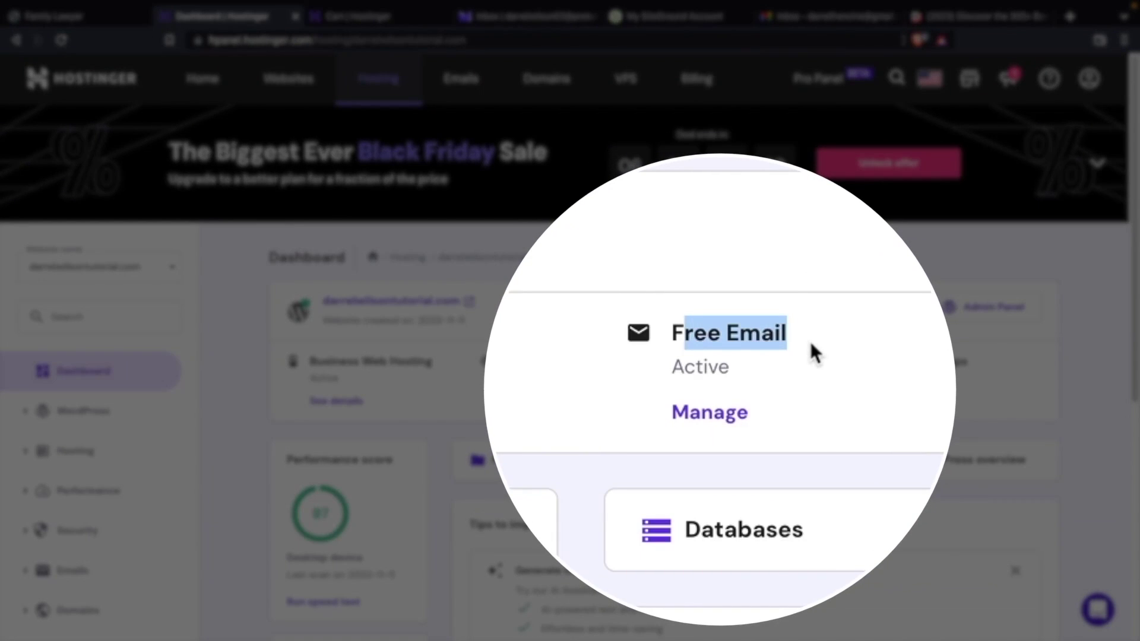
click(809, 341)
click(723, 417)
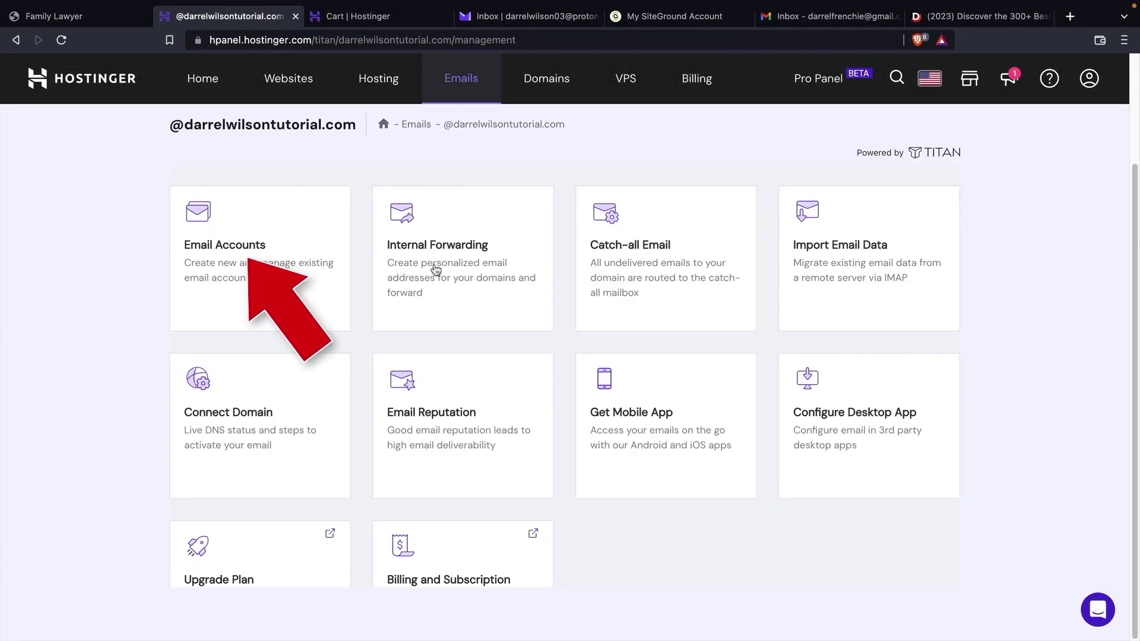
click(258, 255)
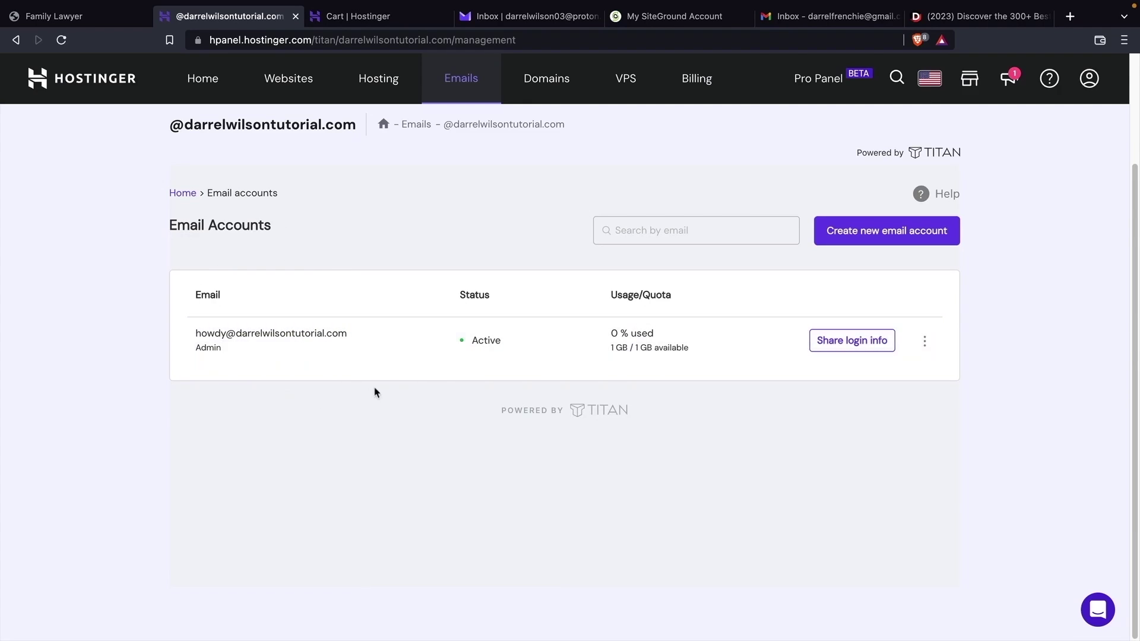
- Create a new 'info' email account with a password and save the password in the browser
click(873, 239)
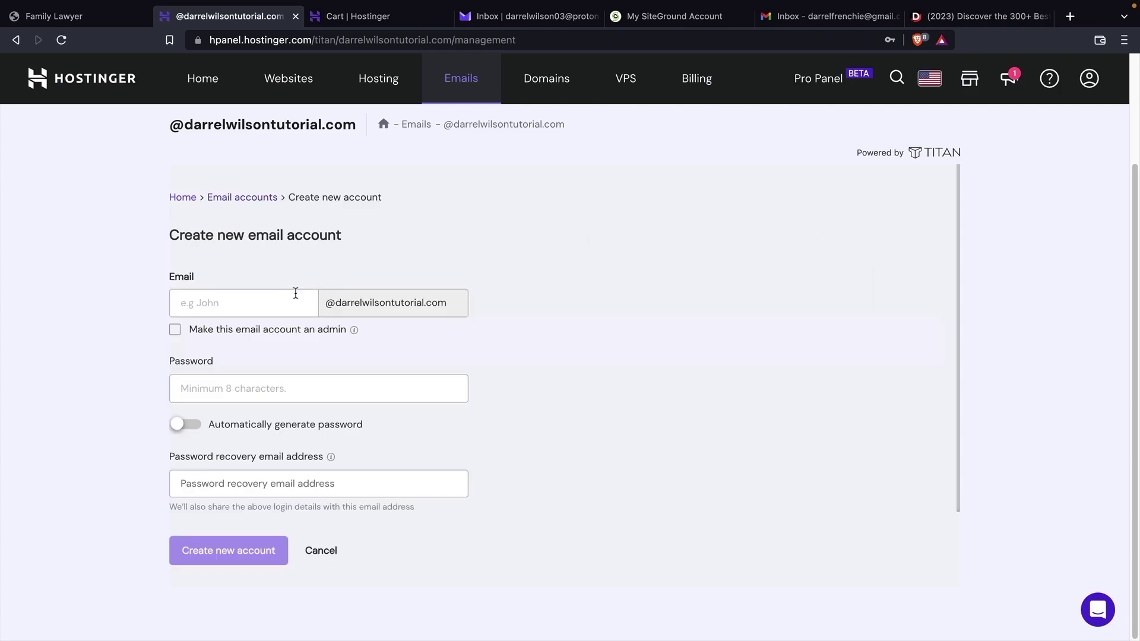
click(277, 305)
text(info)
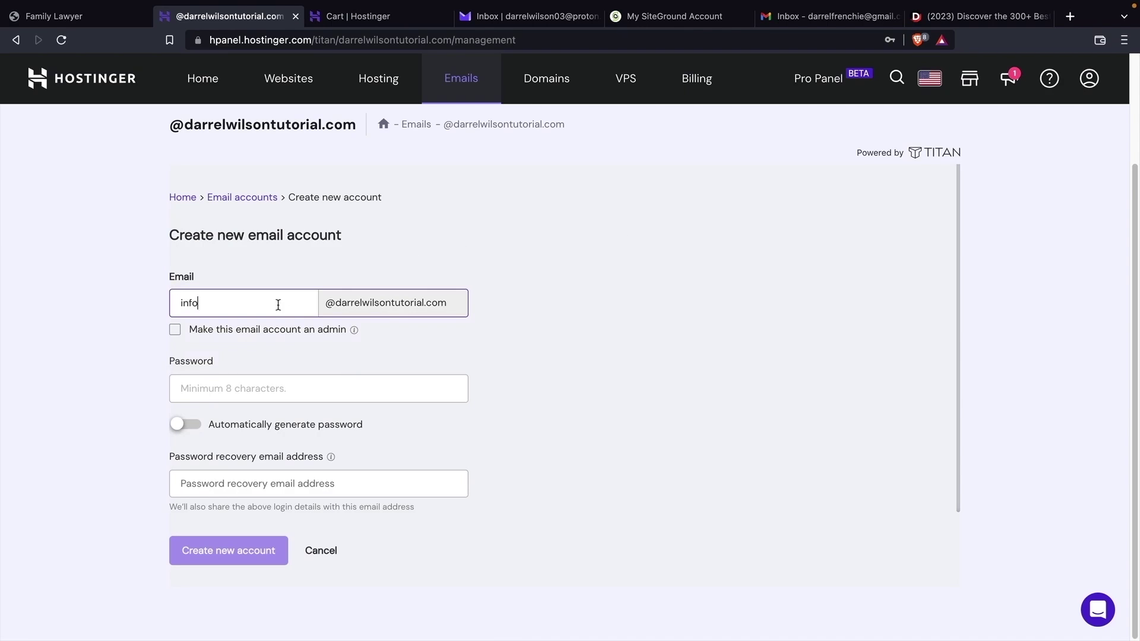
key(Tab)
text(•••••••)
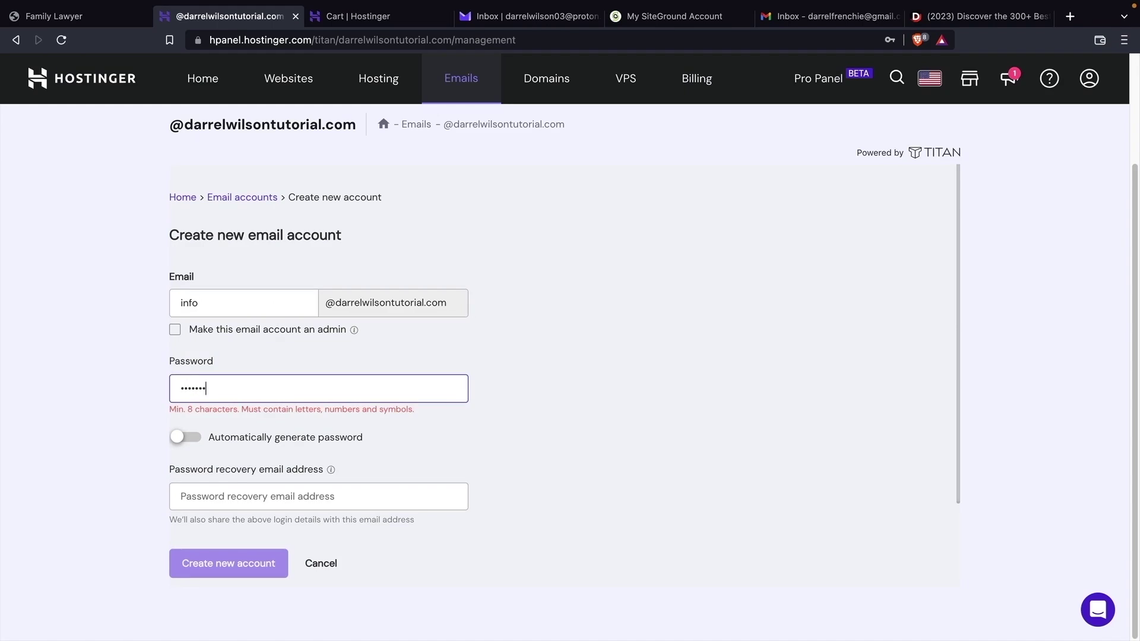
text(••)
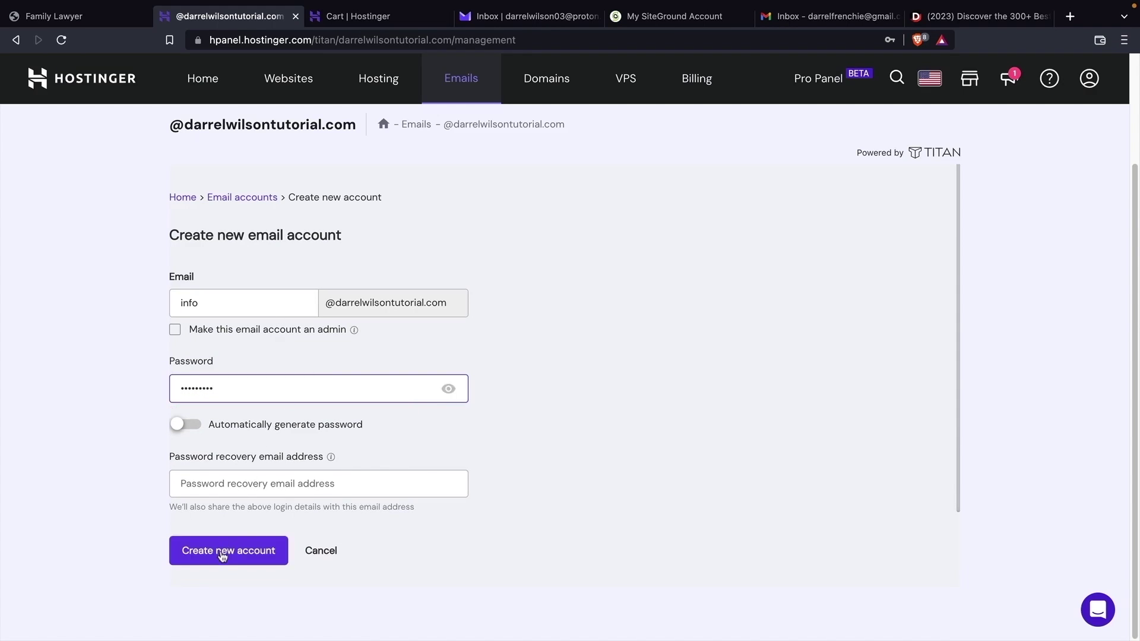
click(222, 555)
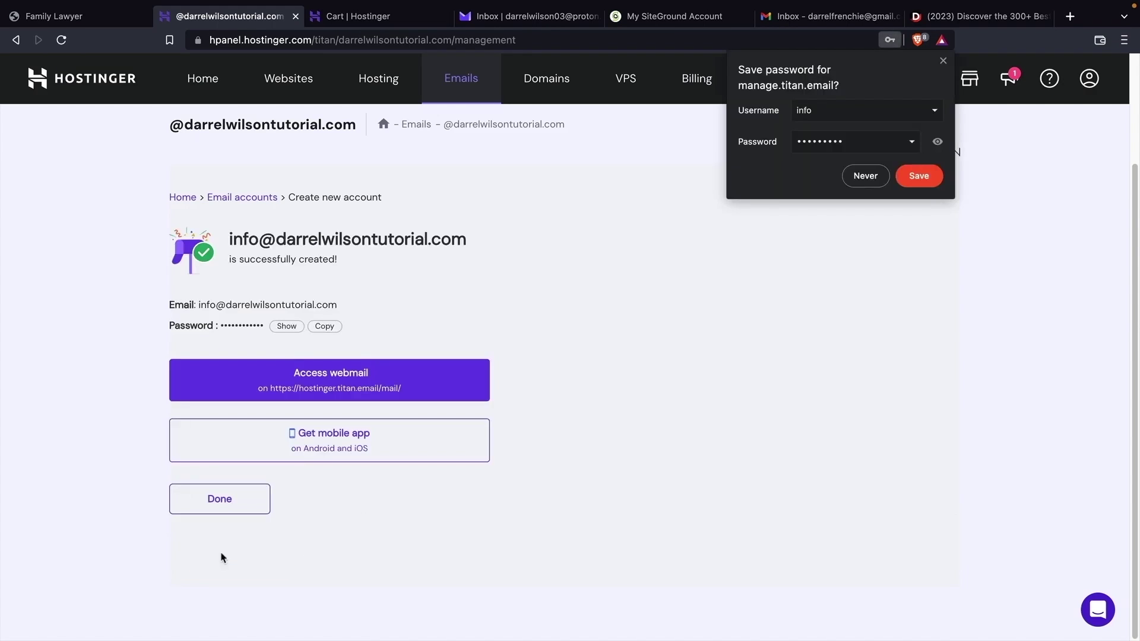
click(914, 181)
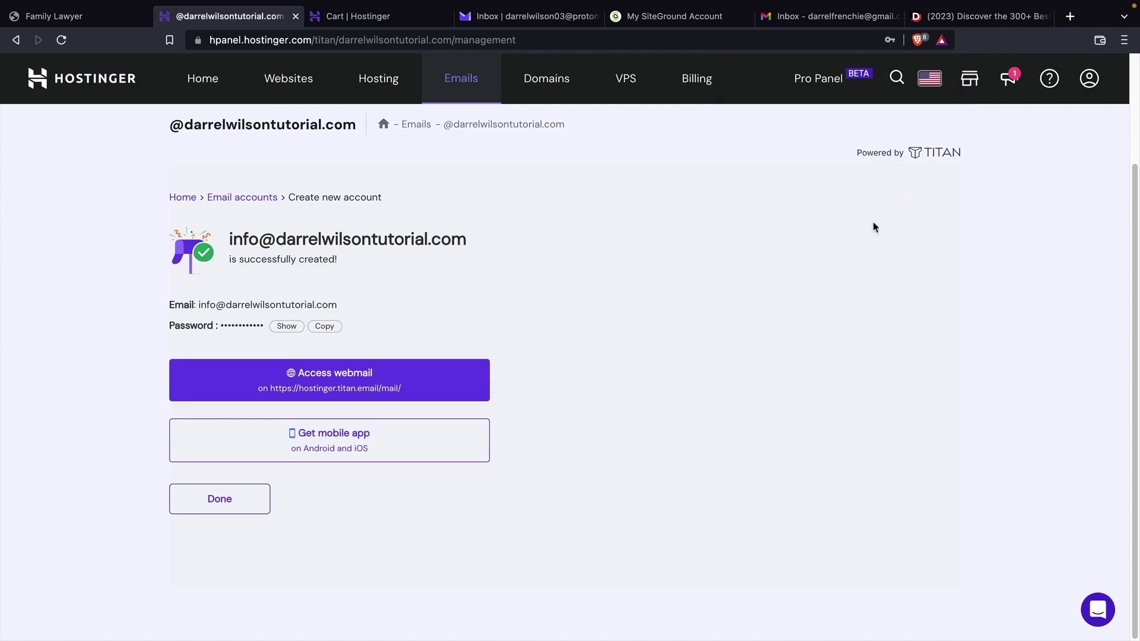
- Log in to the info mailbox in Titan Webmail, then go back to the hPanel tab
click(343, 374)
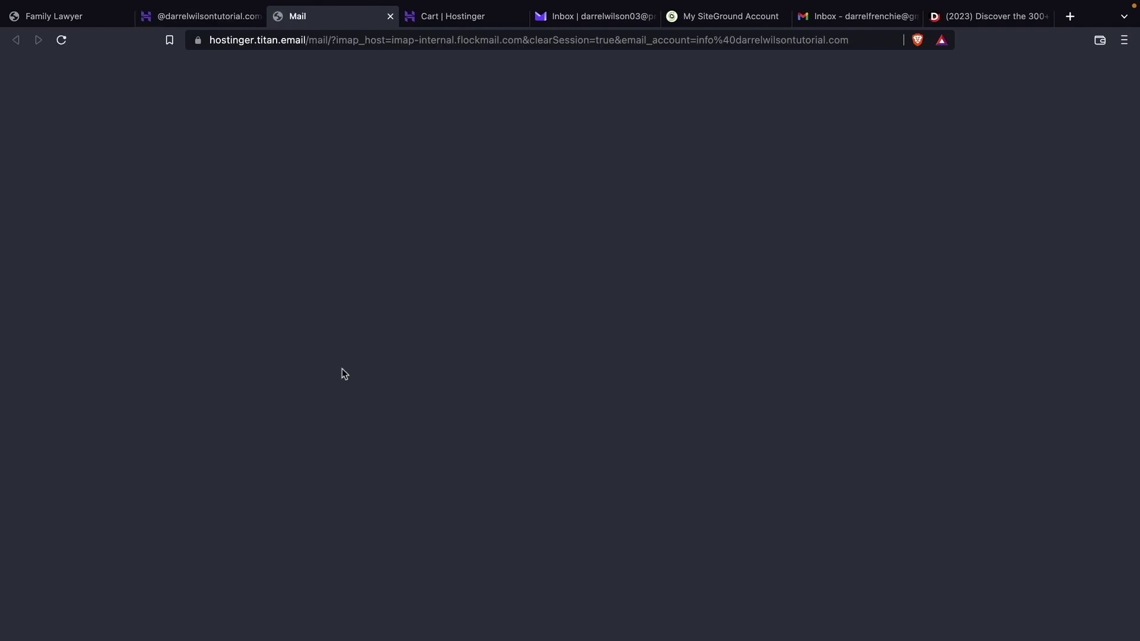
click(510, 337)
text(****)
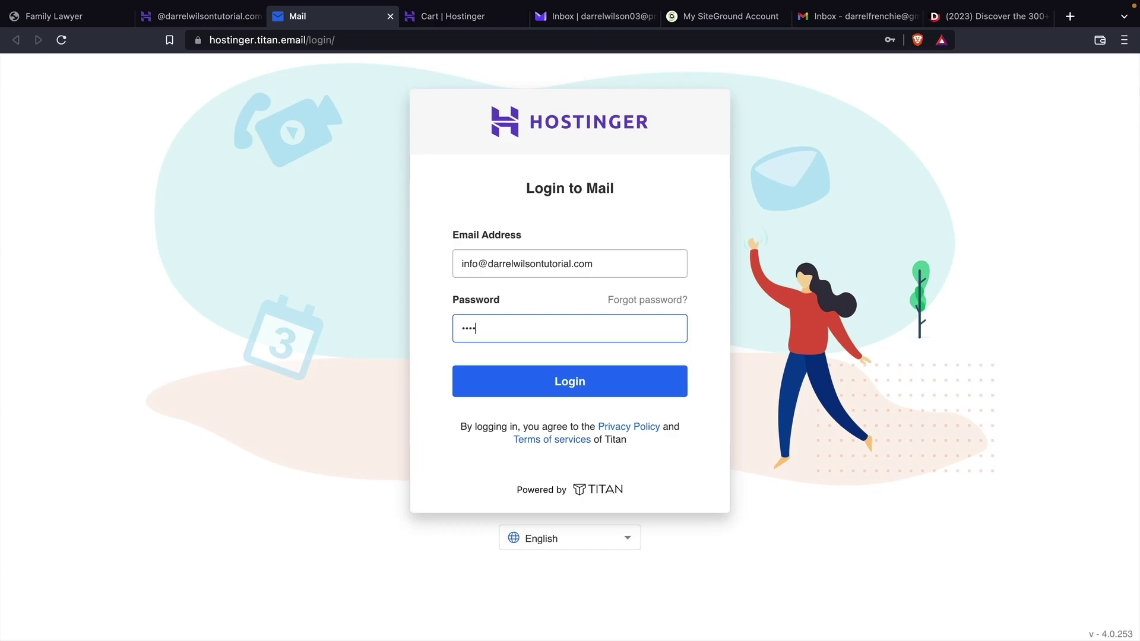
key(Return)
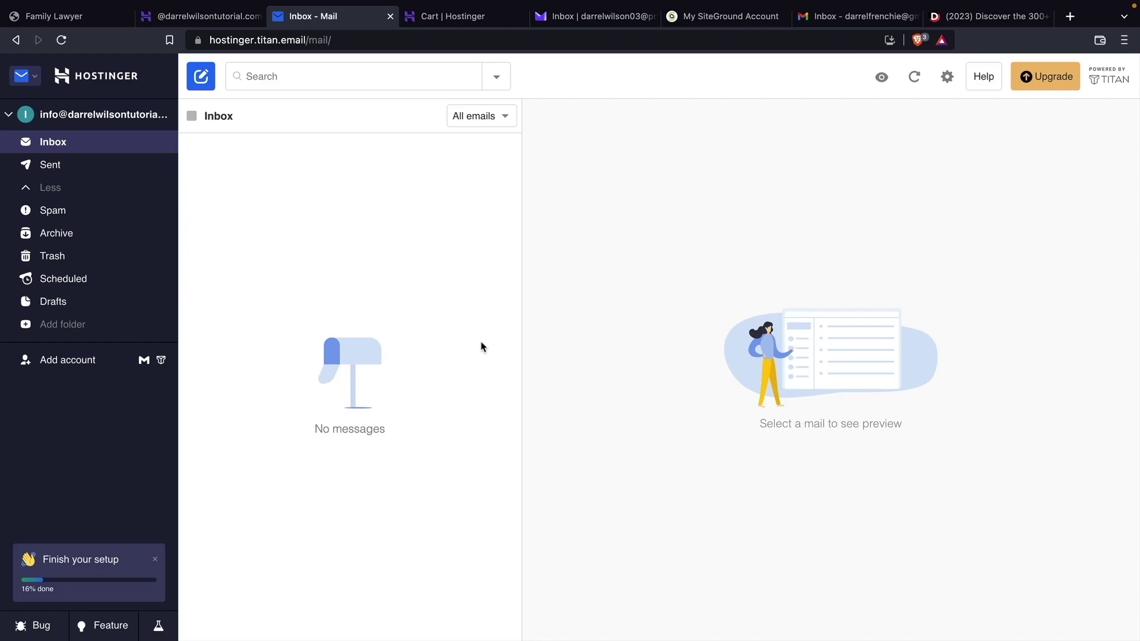
click(208, 24)
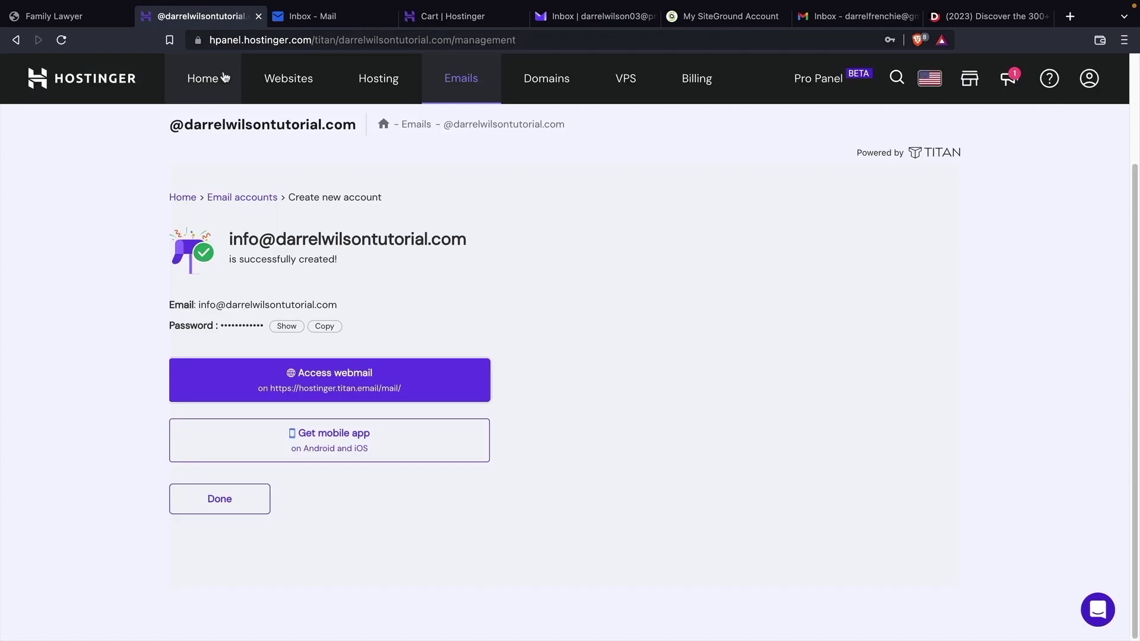
- Show the Configure Desktop App POP settings, including pop.titan.email on port 995
click(215, 503)
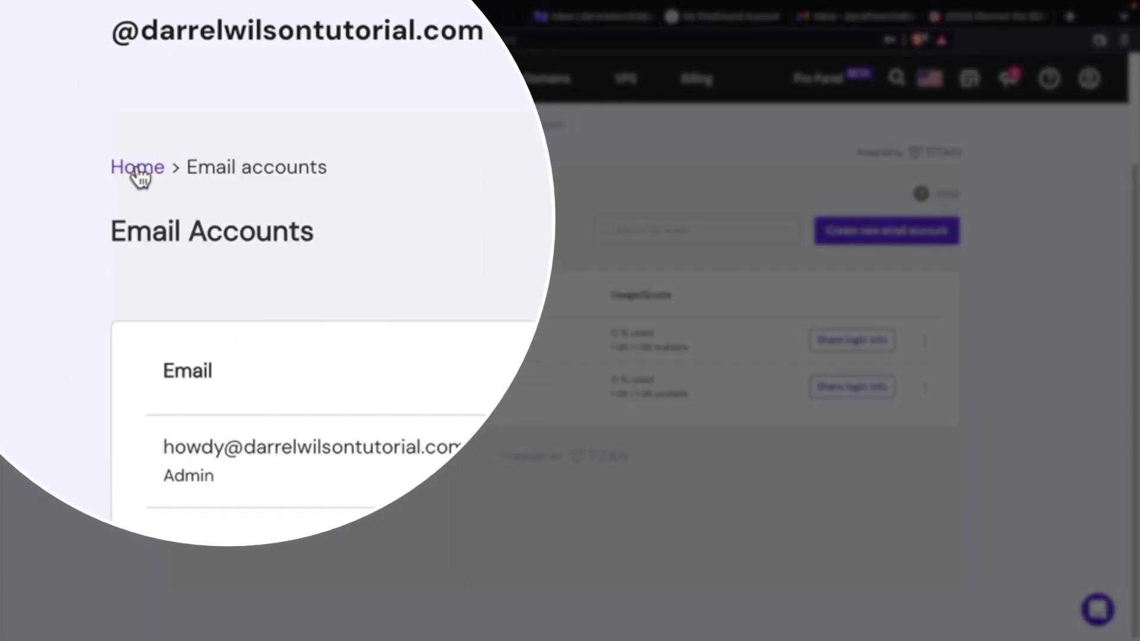
click(182, 194)
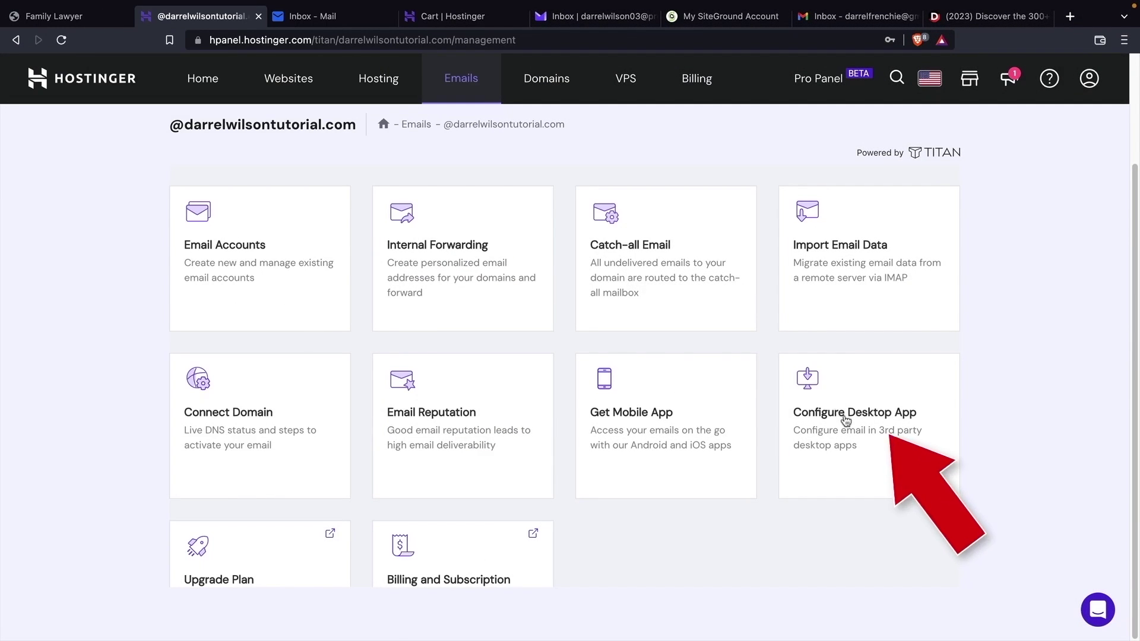
click(846, 420)
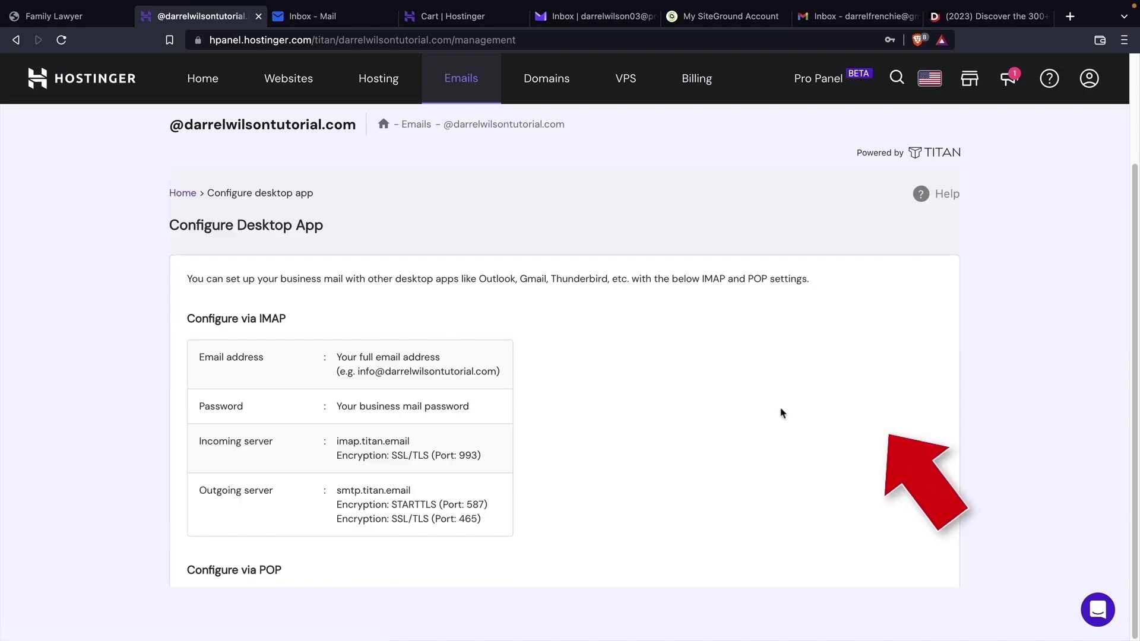
scroll(580, 376, down, 4)
drag(293, 288, 166, 287)
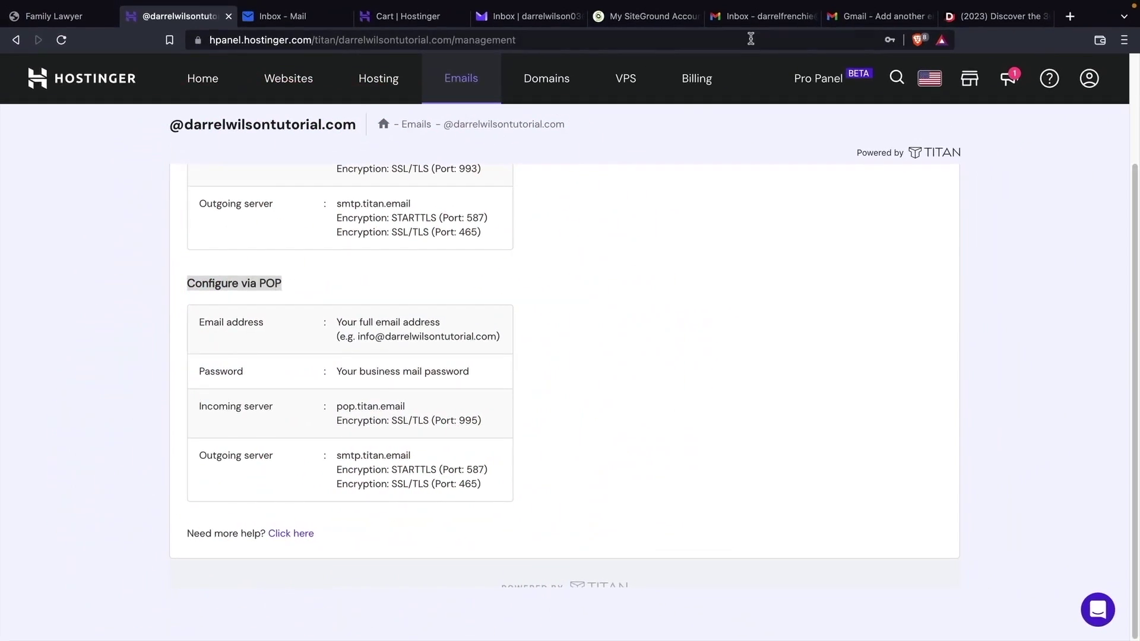
click(750, 17)
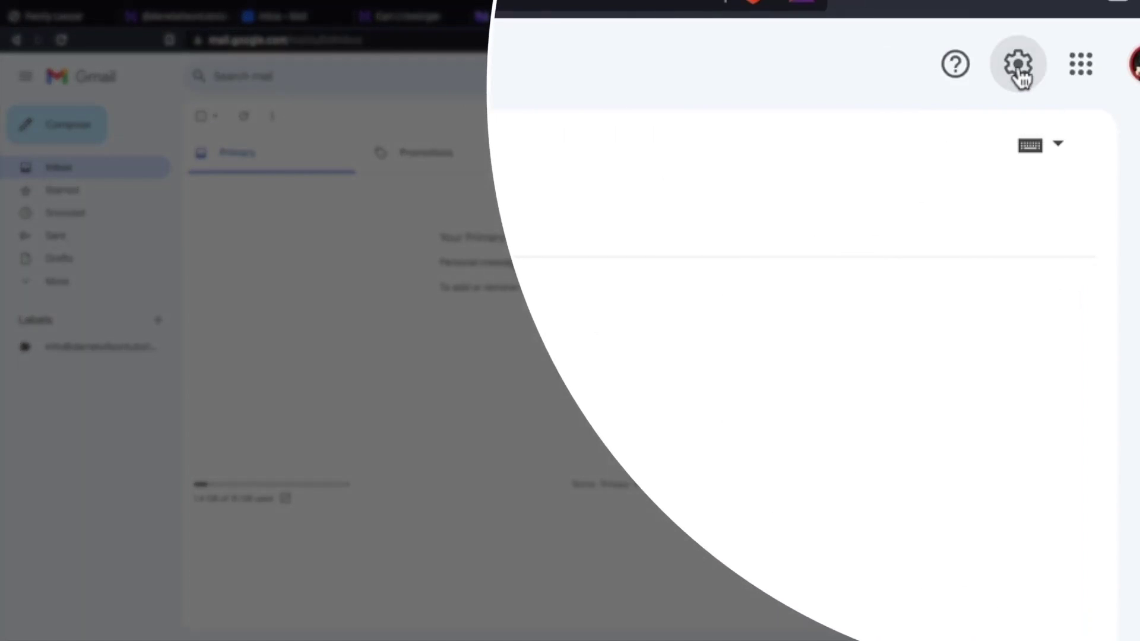
- Open Gmail's Accounts and Import settings
click(1050, 76)
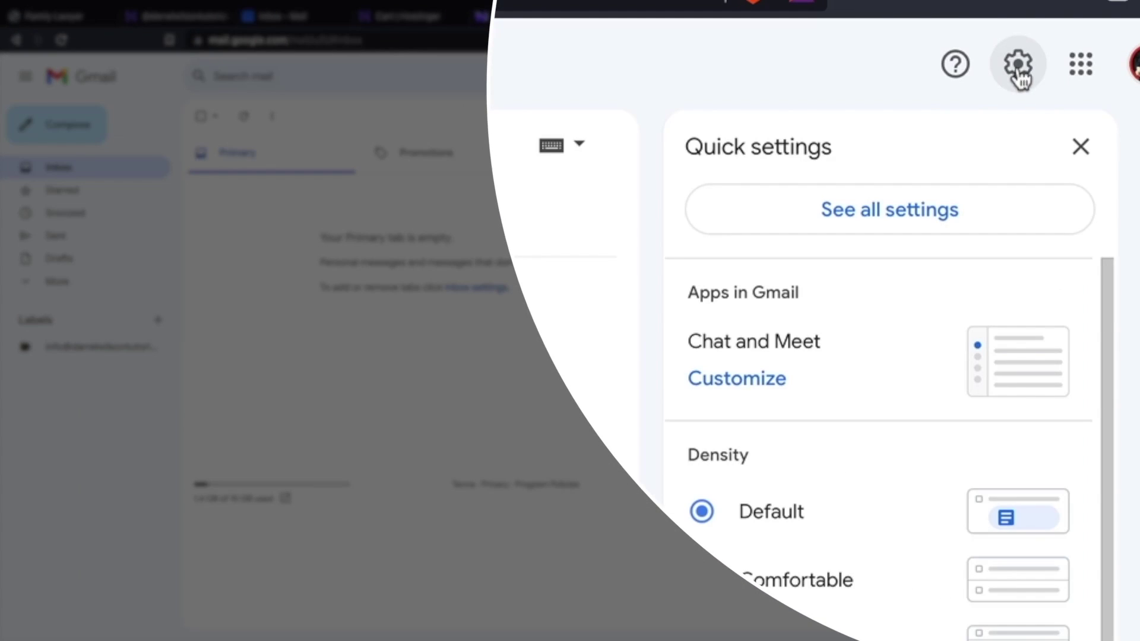
click(900, 219)
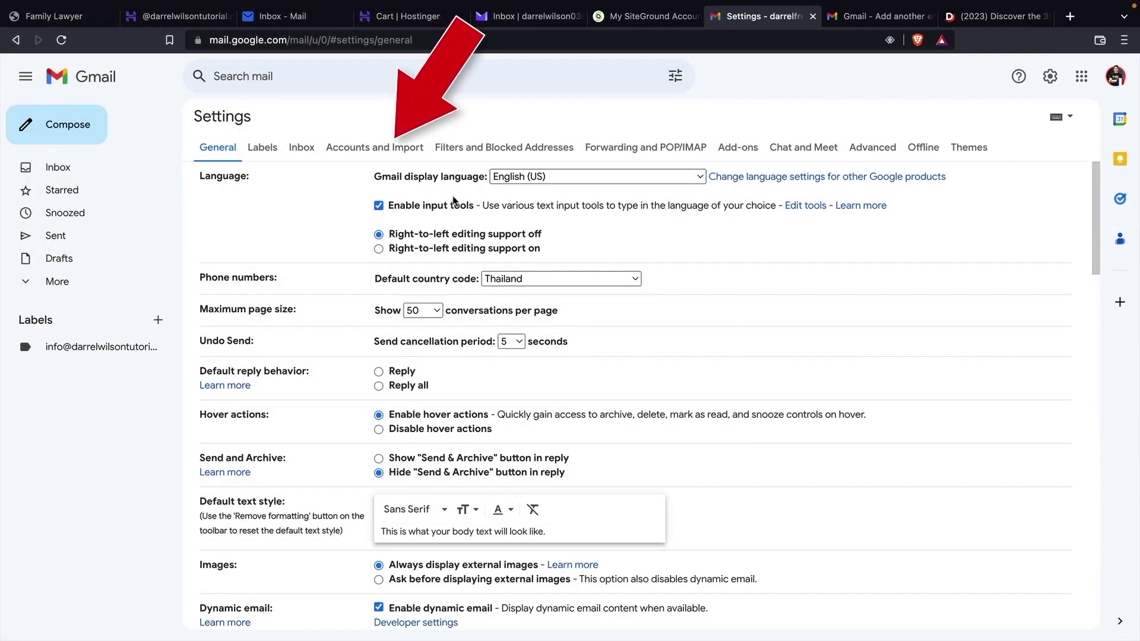
click(372, 153)
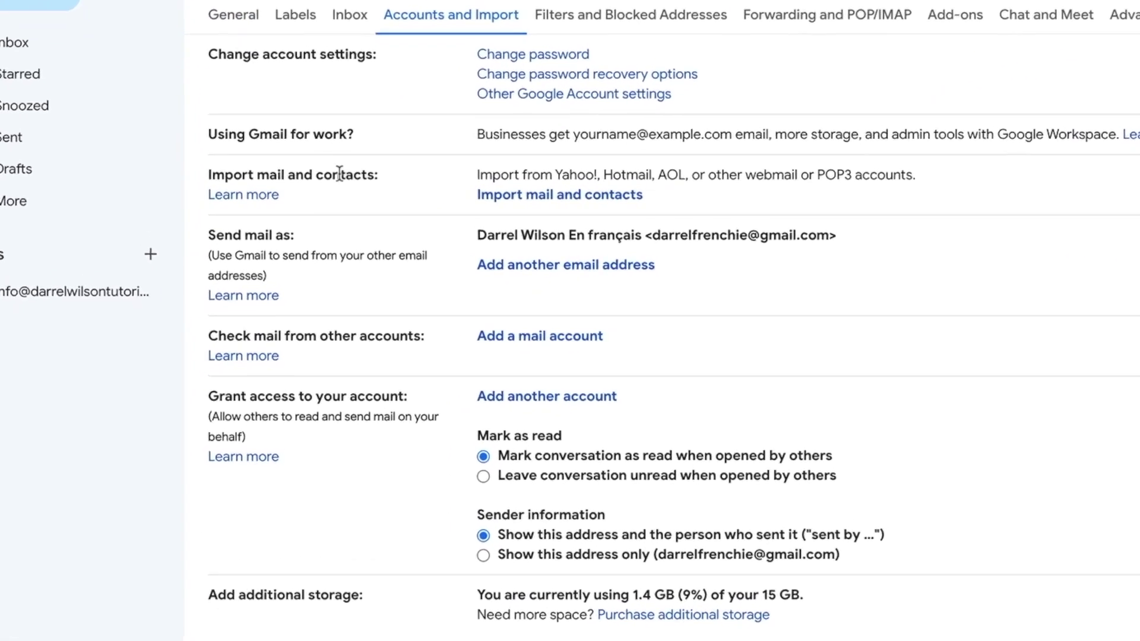
drag(234, 336, 373, 339)
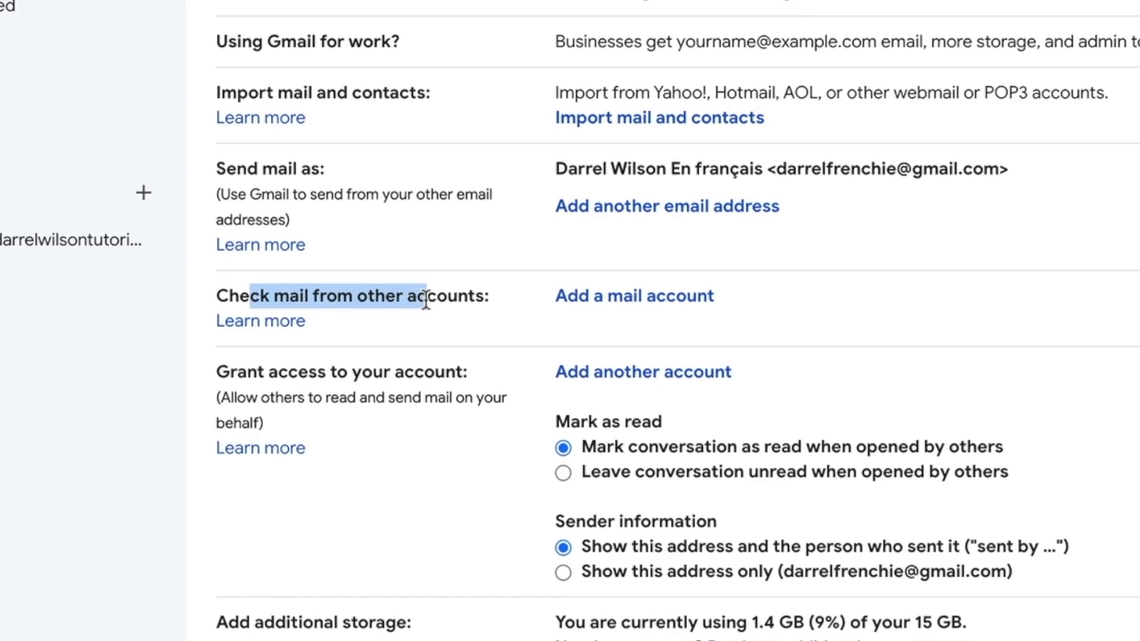
click(423, 299)
- Add the info mailbox address as another mail account using POP3 import
click(616, 300)
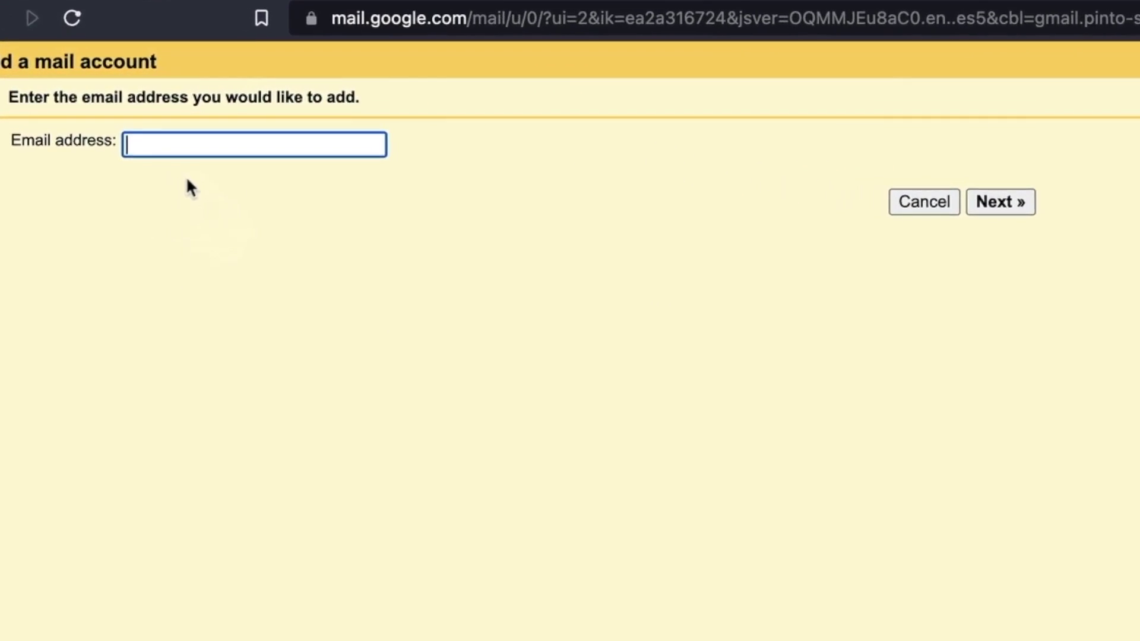
text(info2)
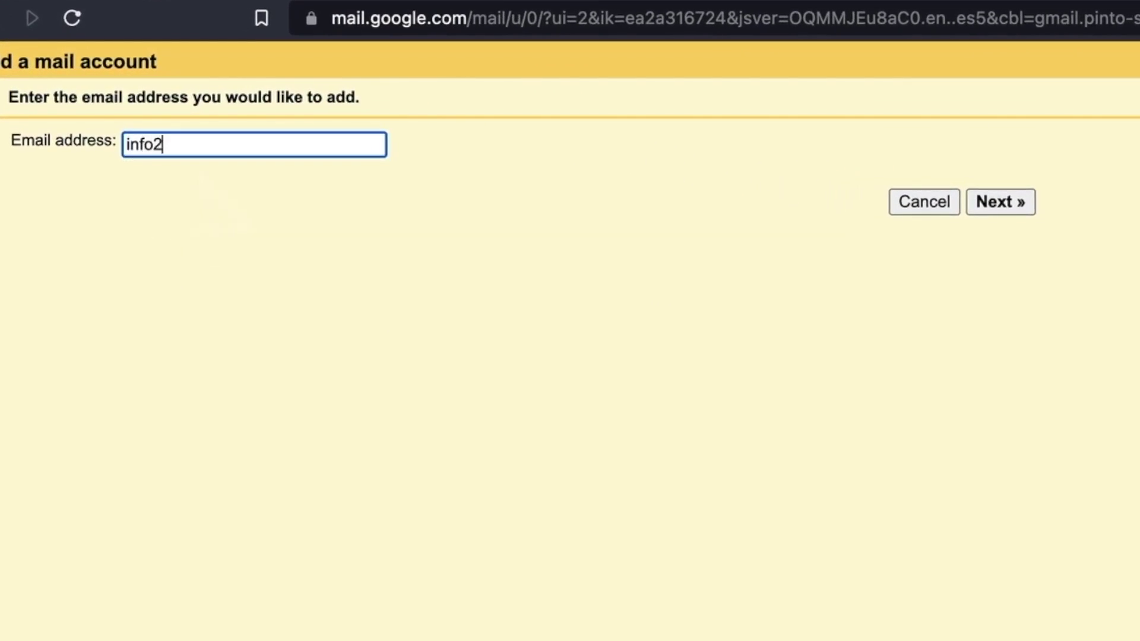
key(BackSpace)
key(Down)
key(Return)
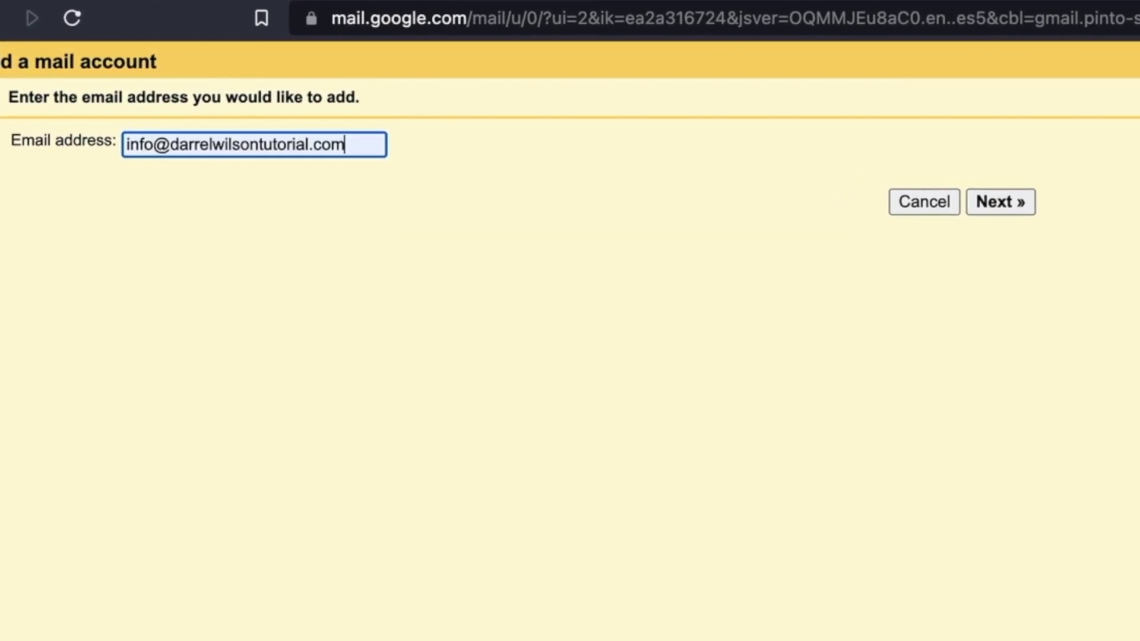
click(1010, 209)
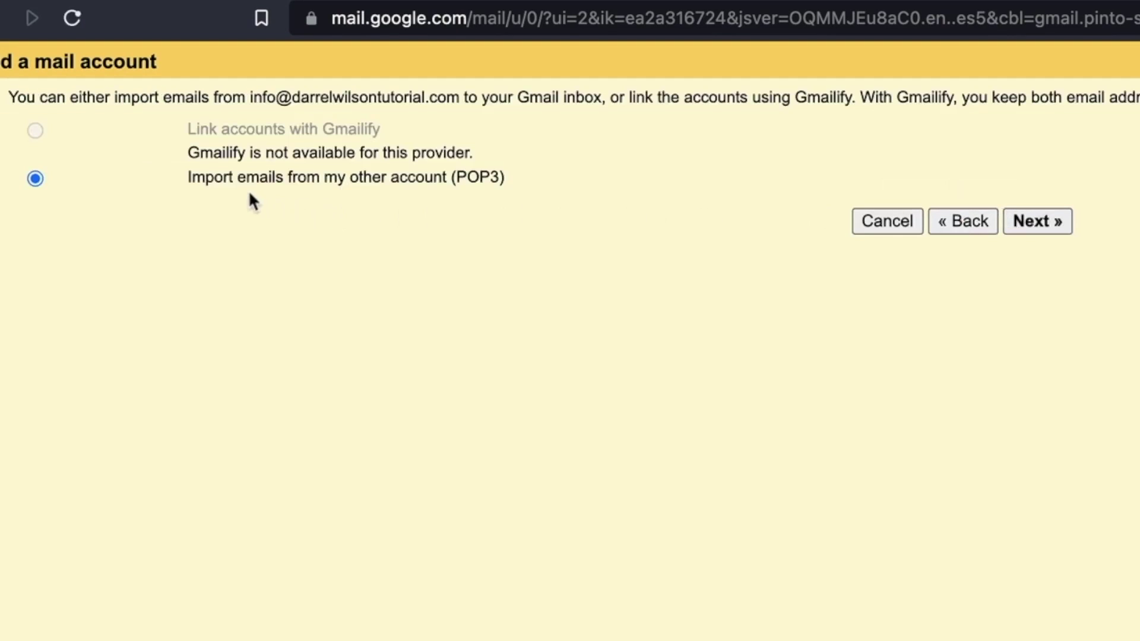
click(1050, 225)
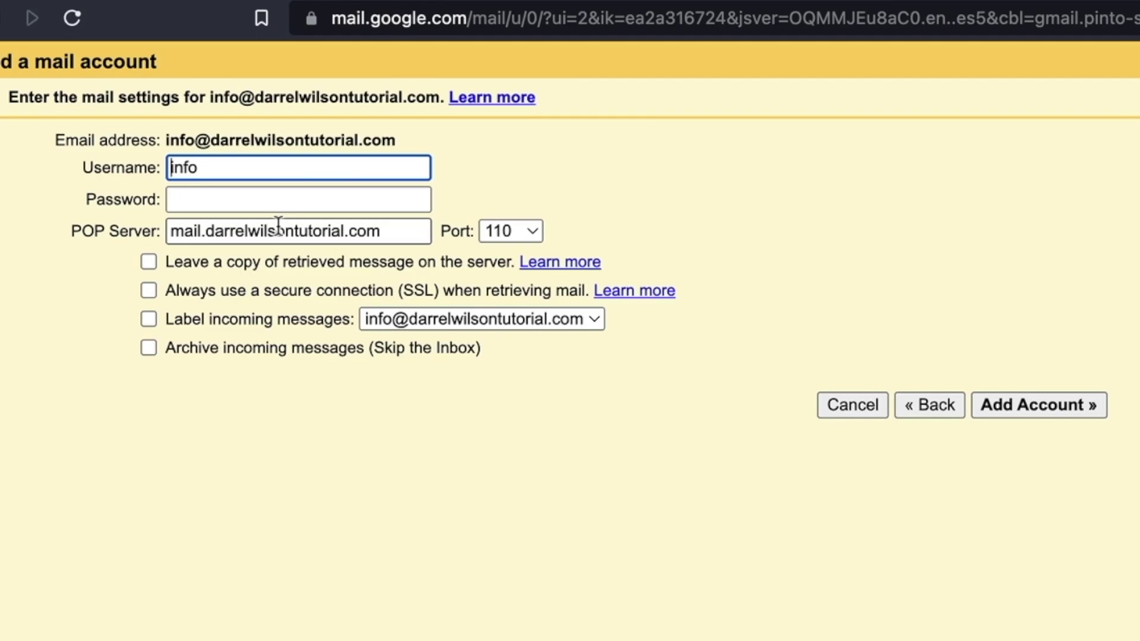
- Enter the info mailbox password in Gmail's add-account form
click(161, 16)
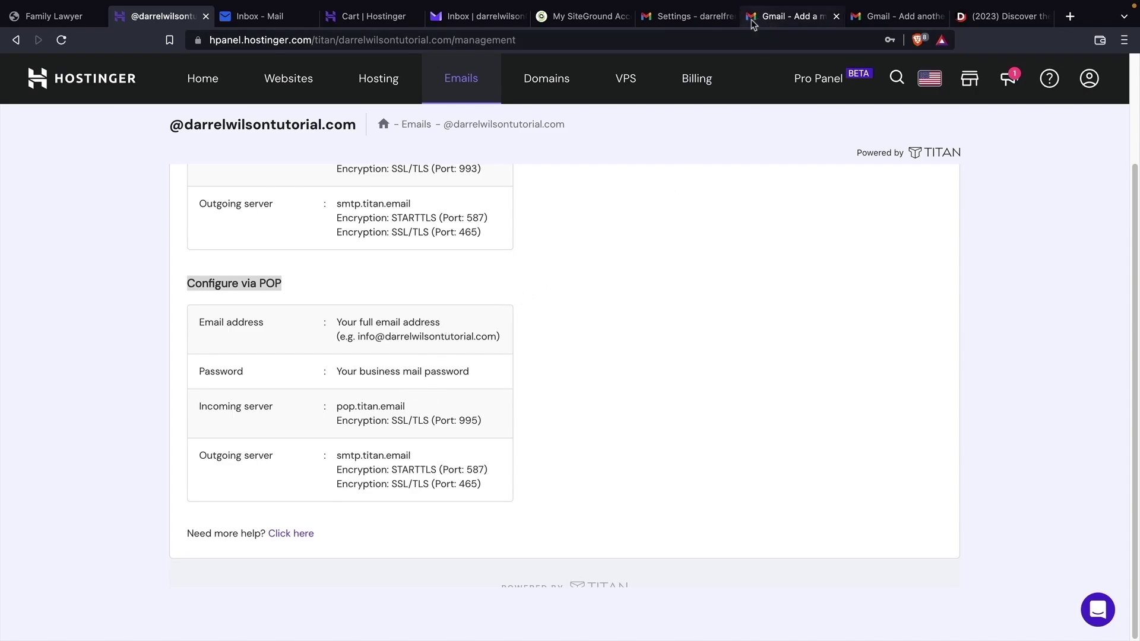
click(775, 16)
click(234, 142)
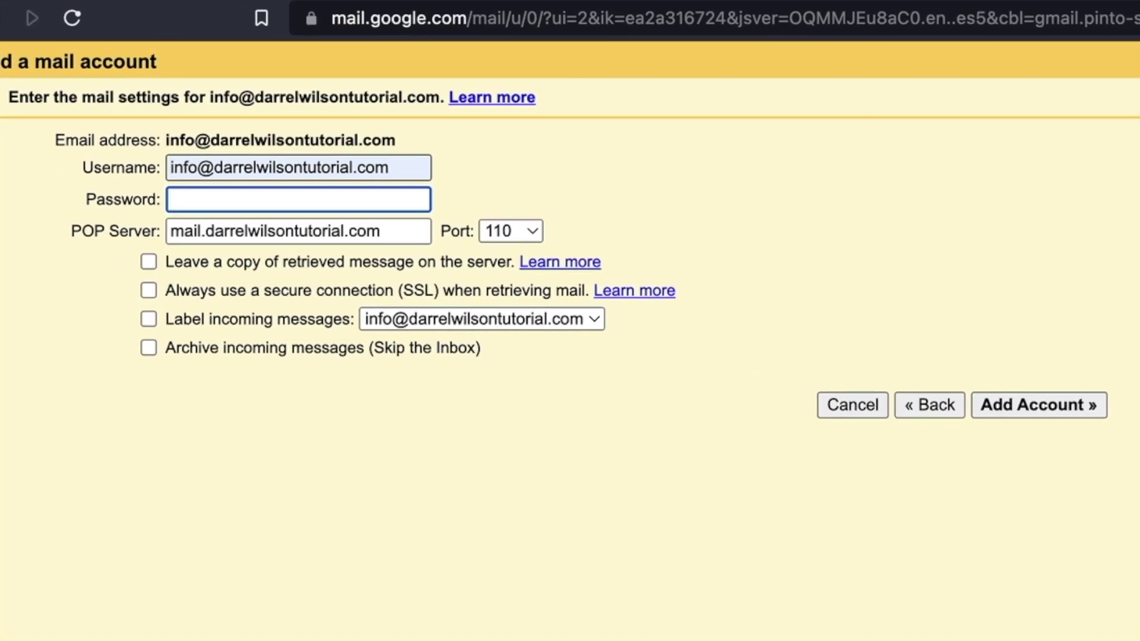
text(•••••••••)
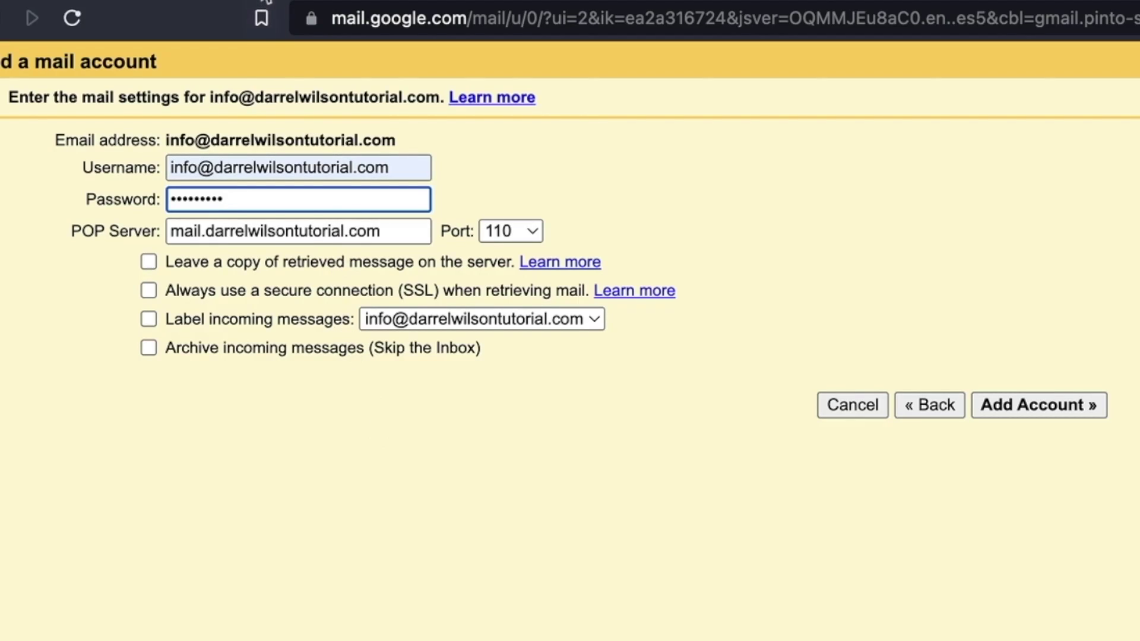
- Copy pop.titan.email from Hostinger's settings into Gmail's POP Server field
click(170, 17)
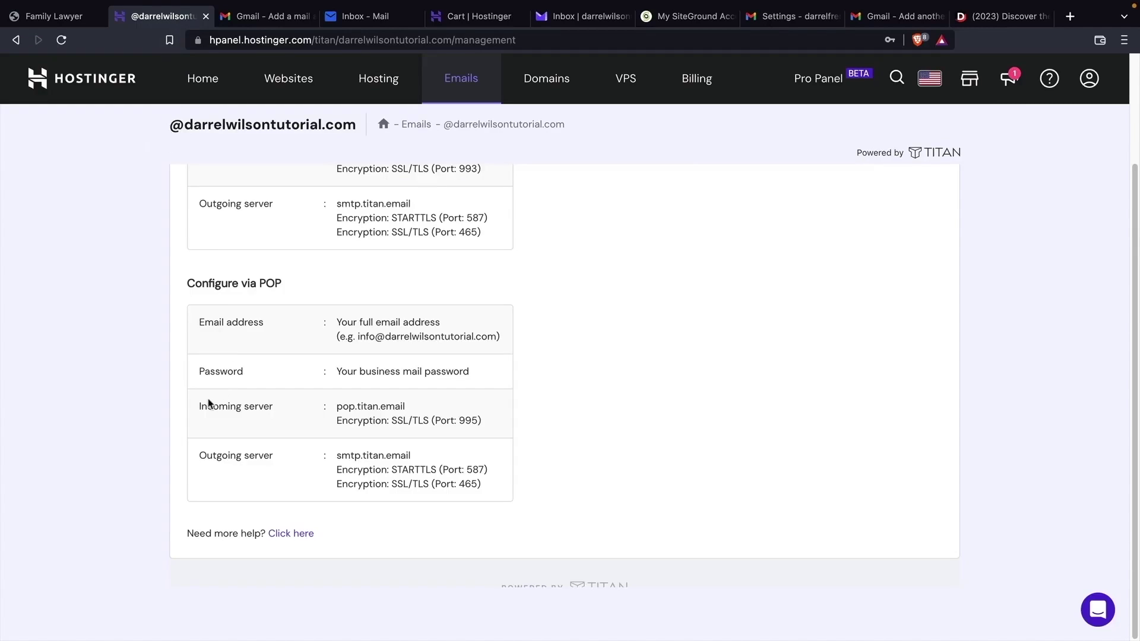
drag(202, 406, 316, 410)
drag(408, 407, 338, 407)
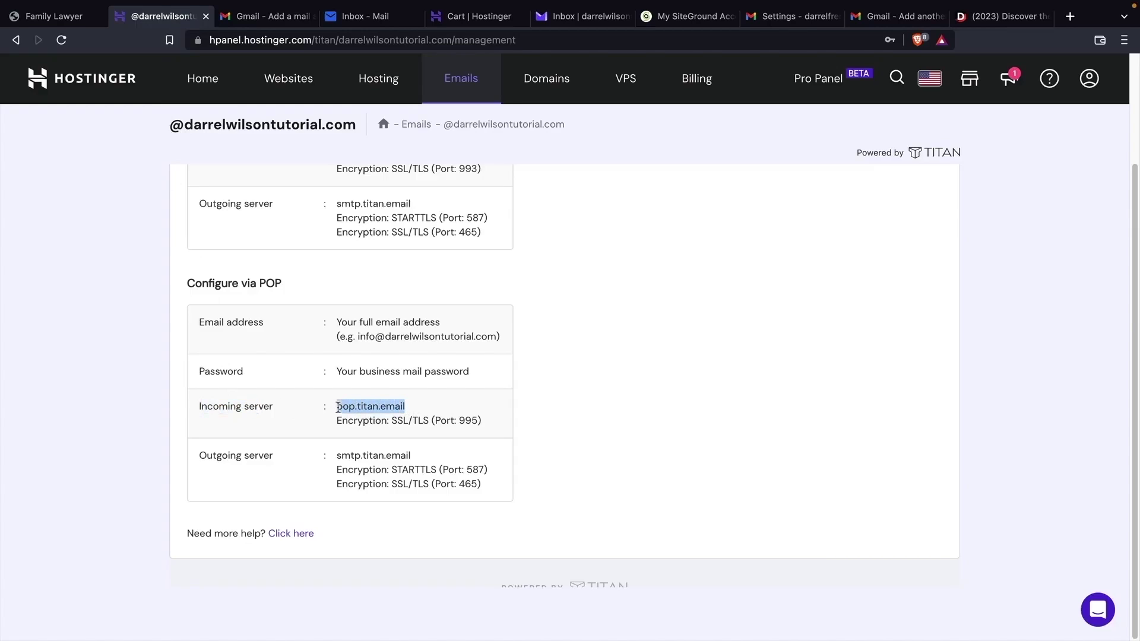
right_click(355, 407)
click(376, 440)
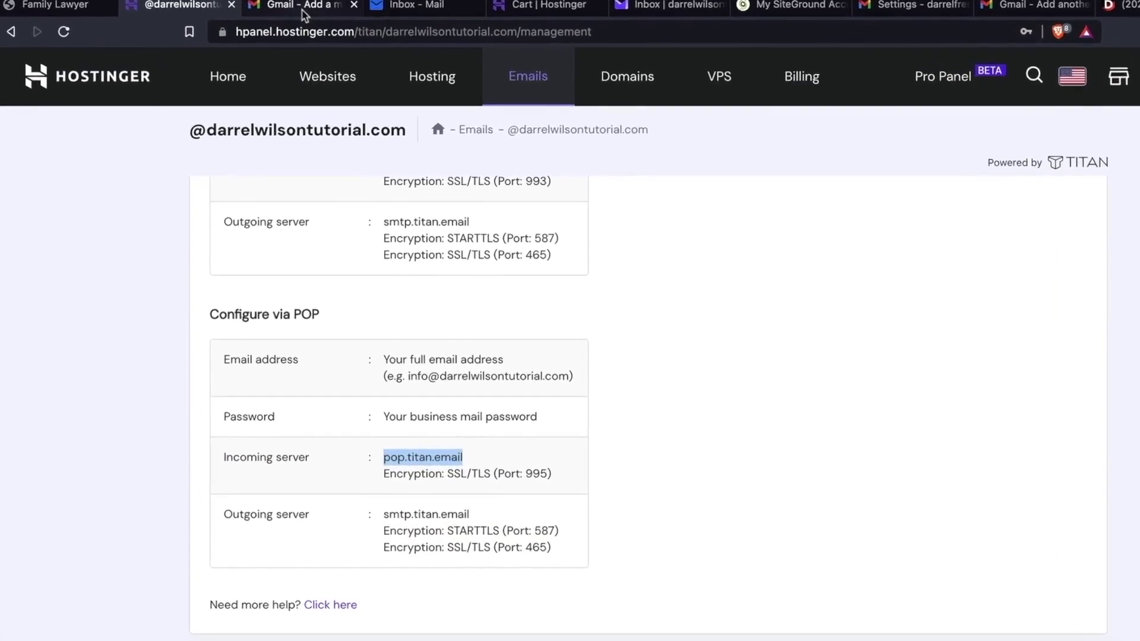
click(266, 17)
drag(351, 199, 158, 200)
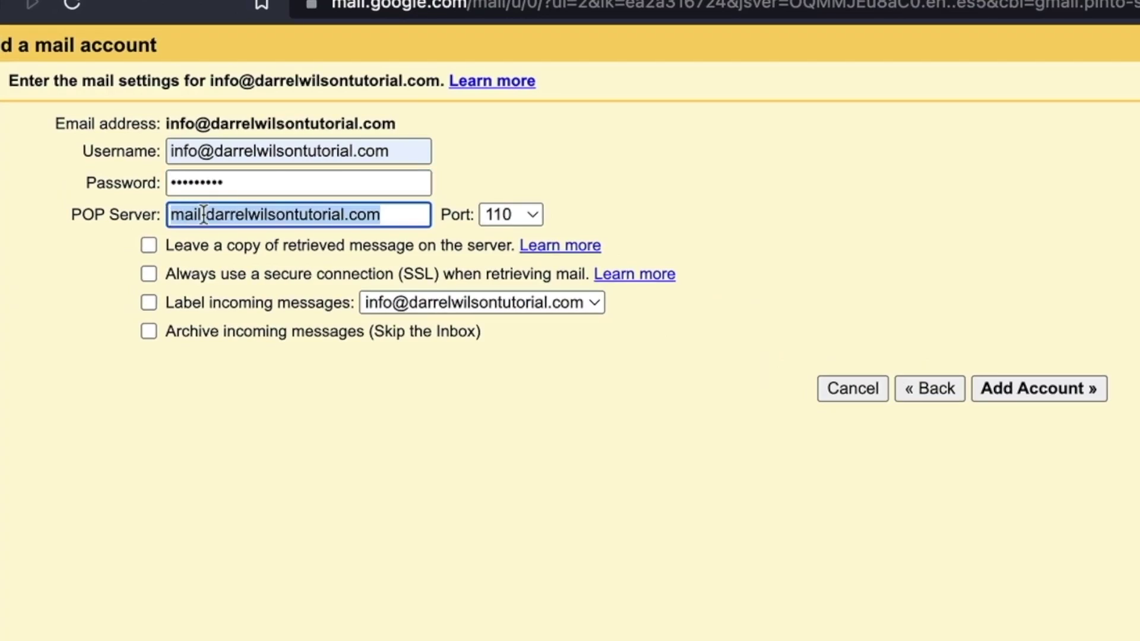
right_click(185, 199)
click(261, 436)
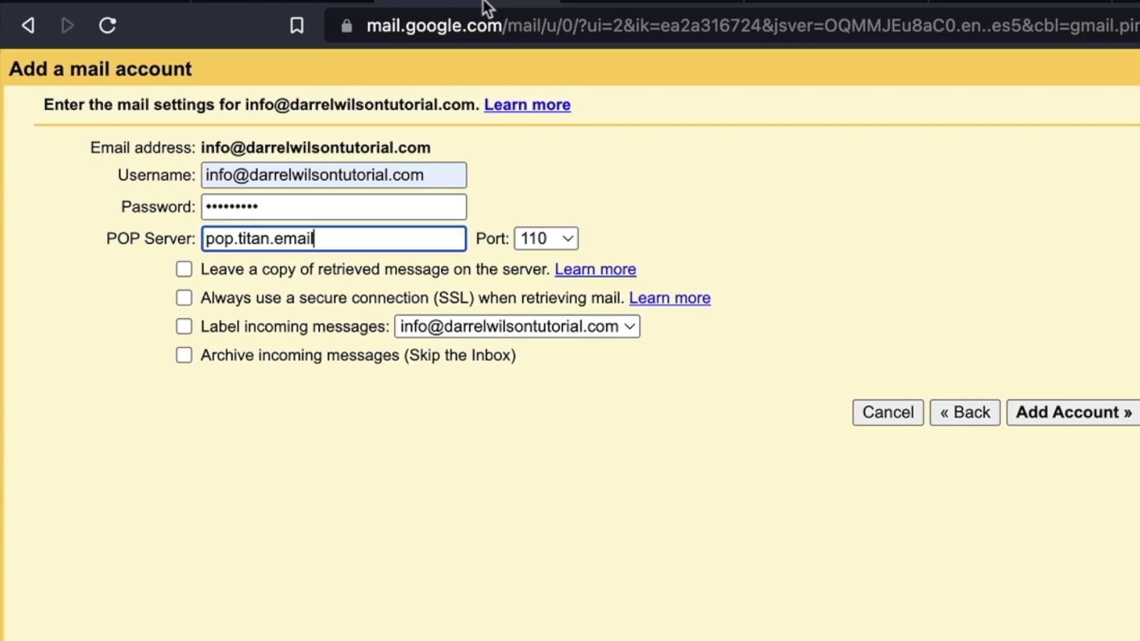
- Set the port to 995 with SSL and add the mail account
click(551, 237)
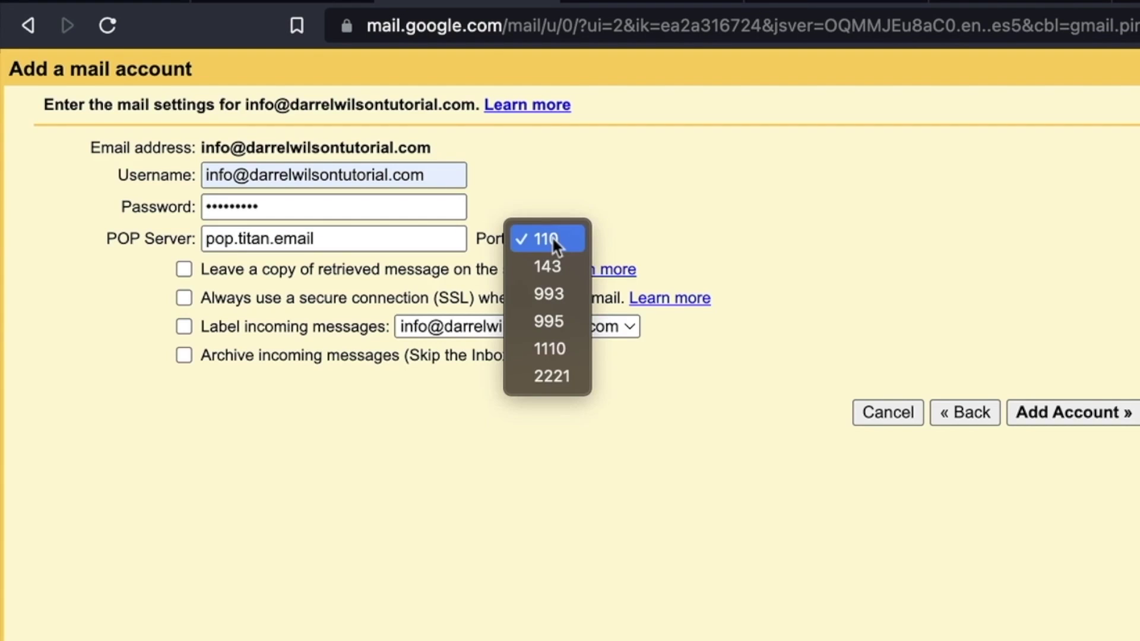
click(552, 321)
click(183, 300)
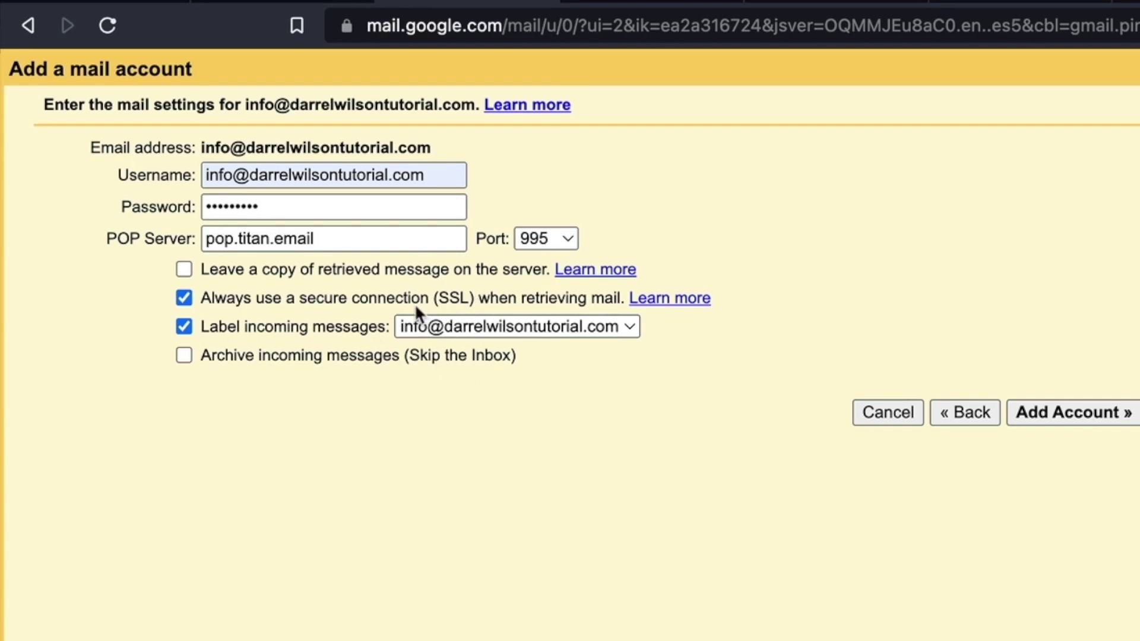
click(1093, 414)
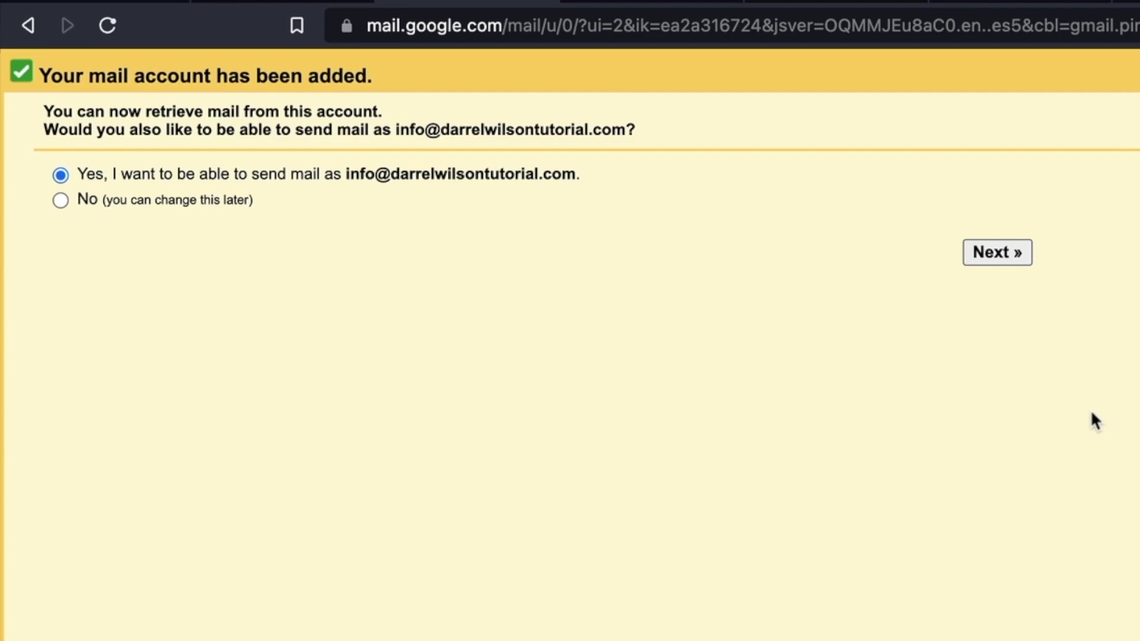
- Keep send-as for the info address, trim 'En français' from the sender name, and continue
click(998, 257)
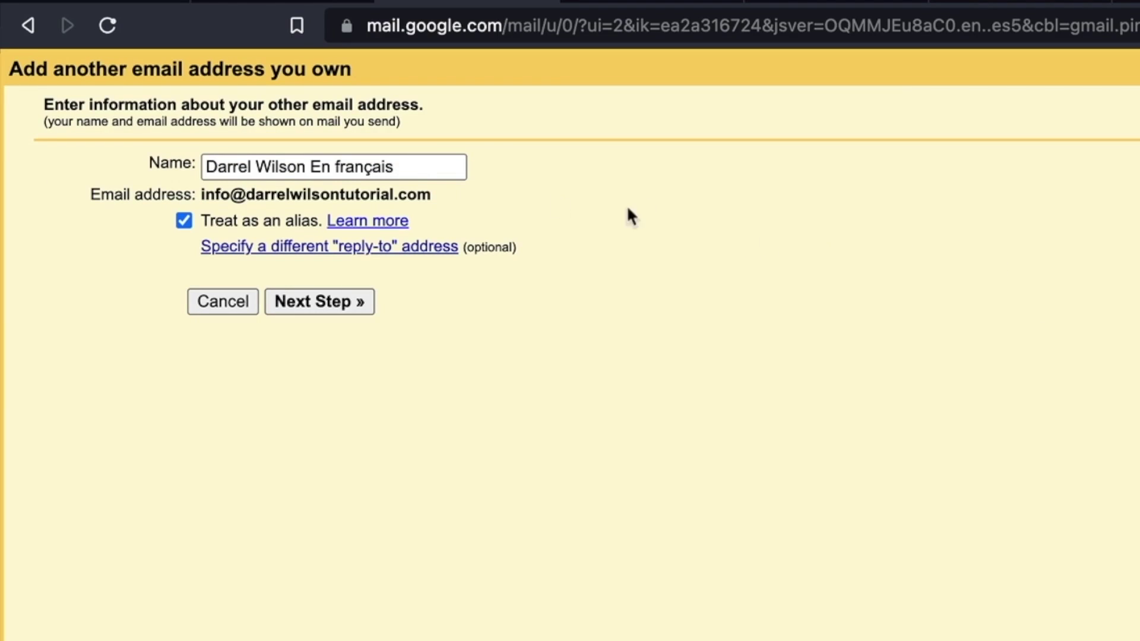
drag(418, 162, 321, 167)
key(BackSpace)
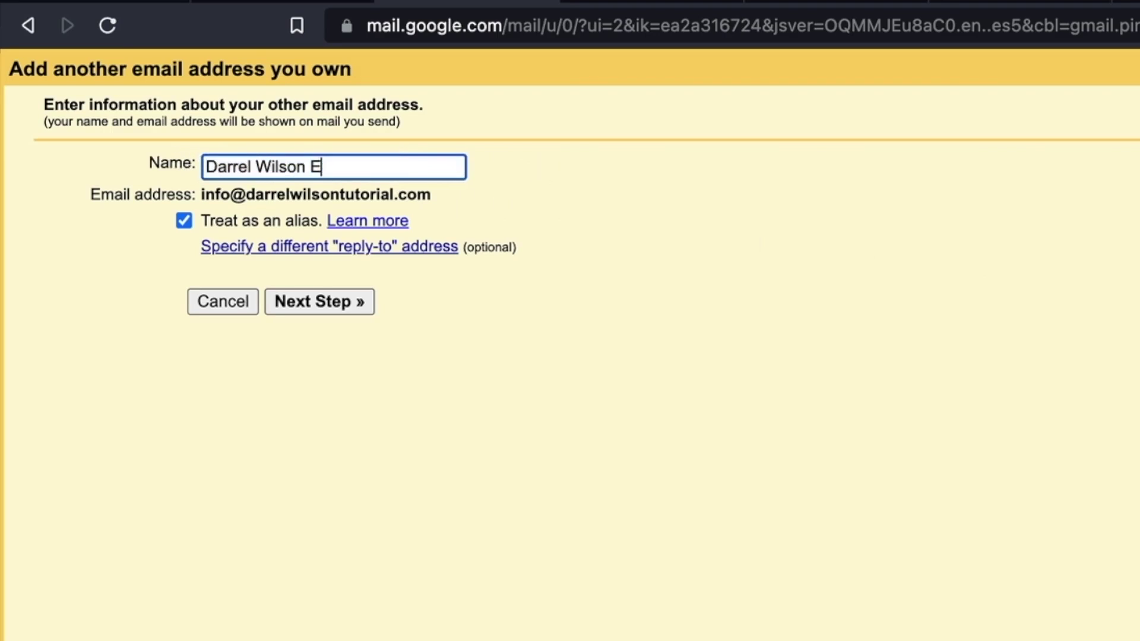
key(BackSpace)
click(342, 306)
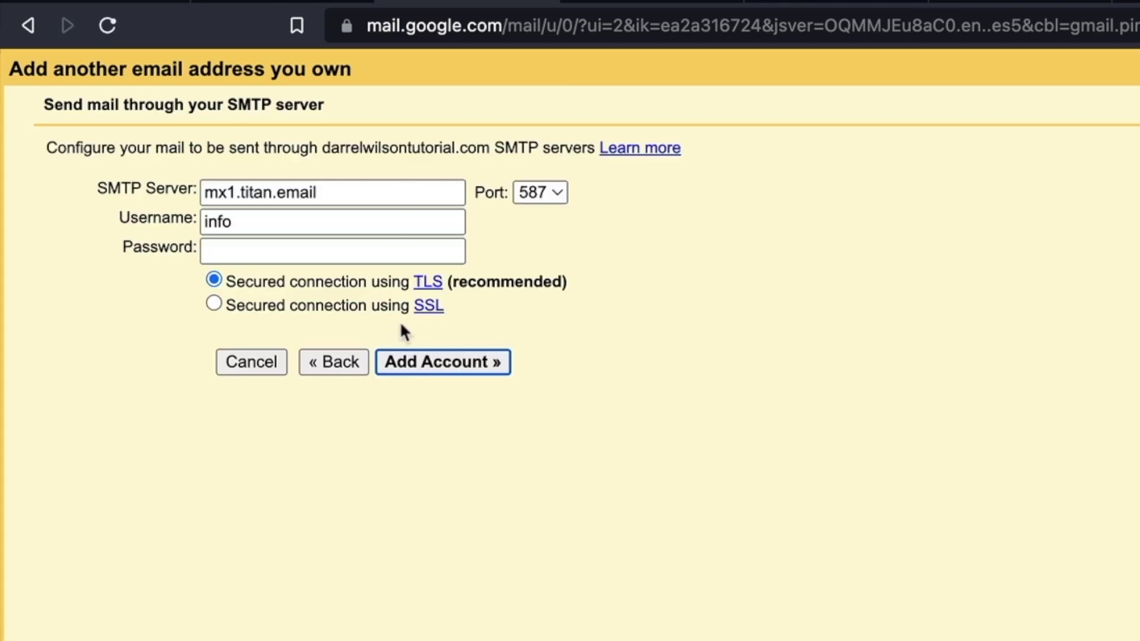
- Copy smtp.titan.email from Hostinger's settings into Gmail's SMTP Server field
click(267, 3)
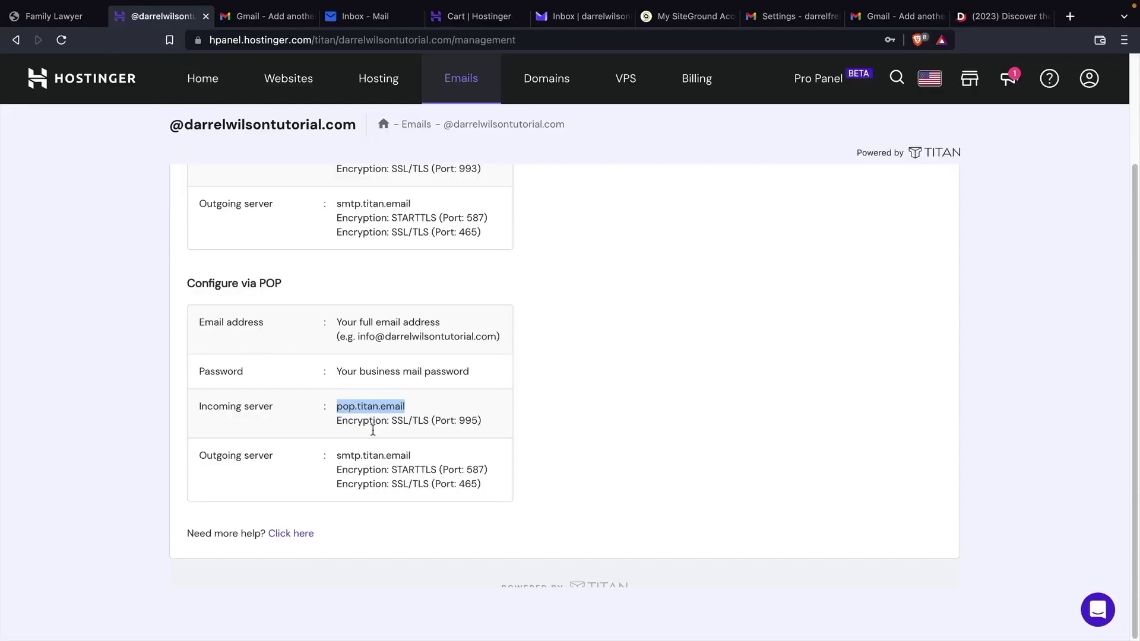
drag(418, 457, 339, 453)
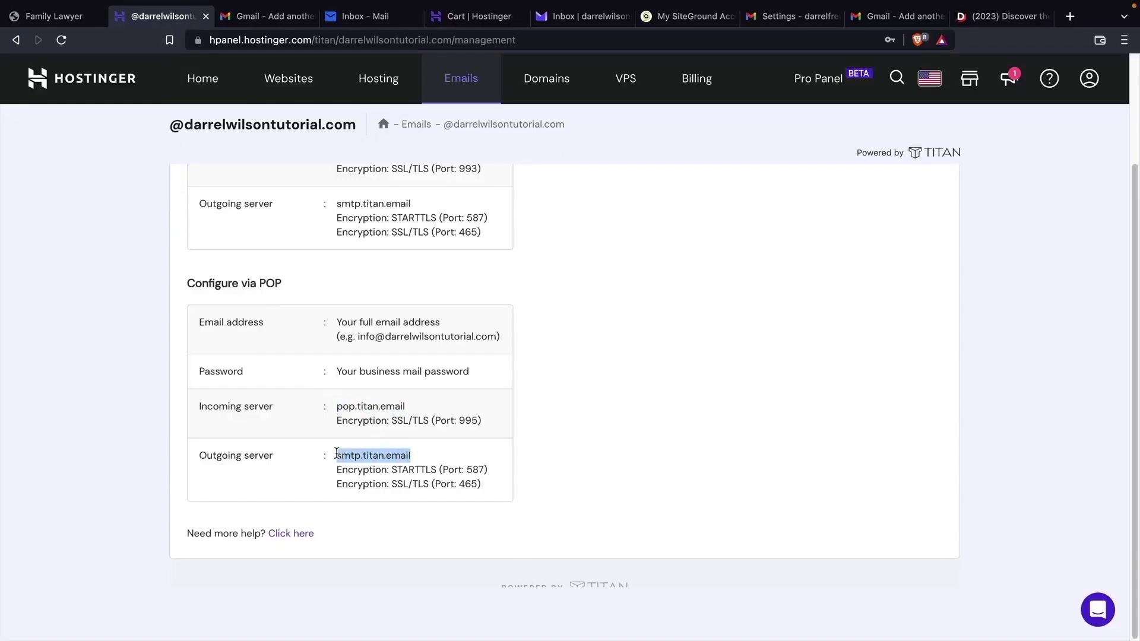
right_click(338, 452)
click(368, 484)
click(267, 16)
drag(224, 135, 122, 137)
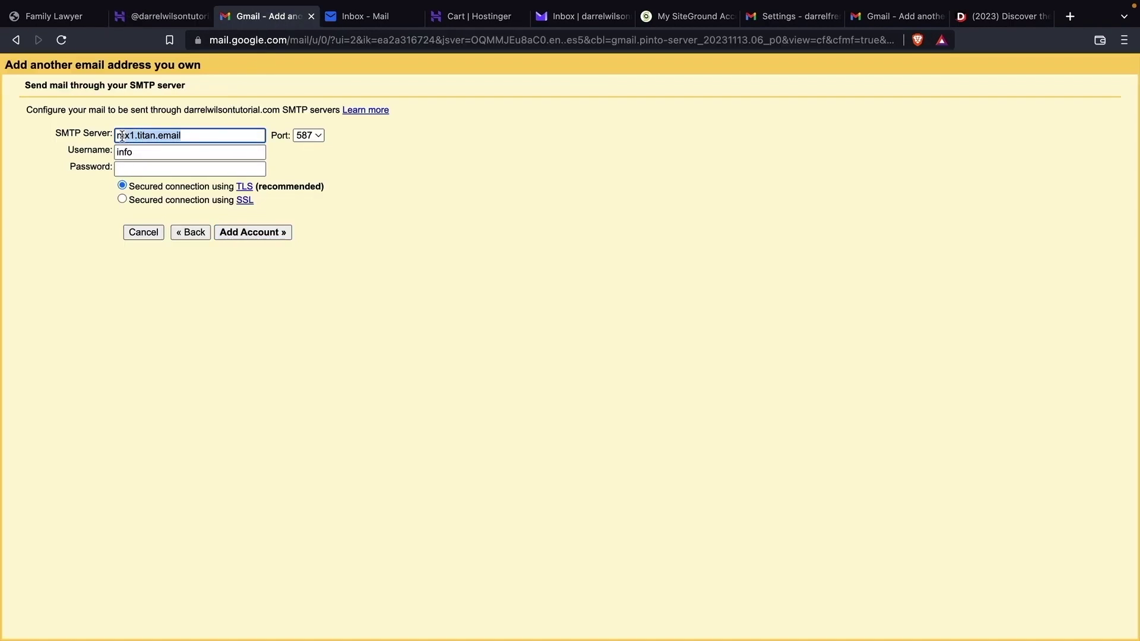
right_click(124, 133)
click(160, 262)
key(Tab)
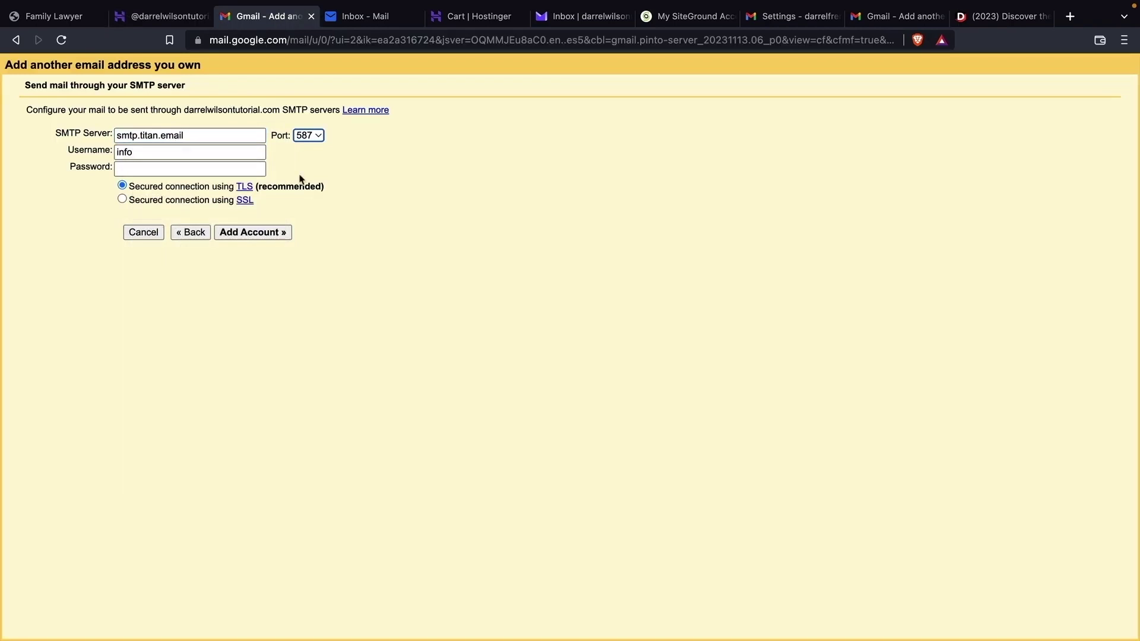
- Set the SMTP port to 465, matching Hostinger's SSL/TLS outgoing port
click(311, 137)
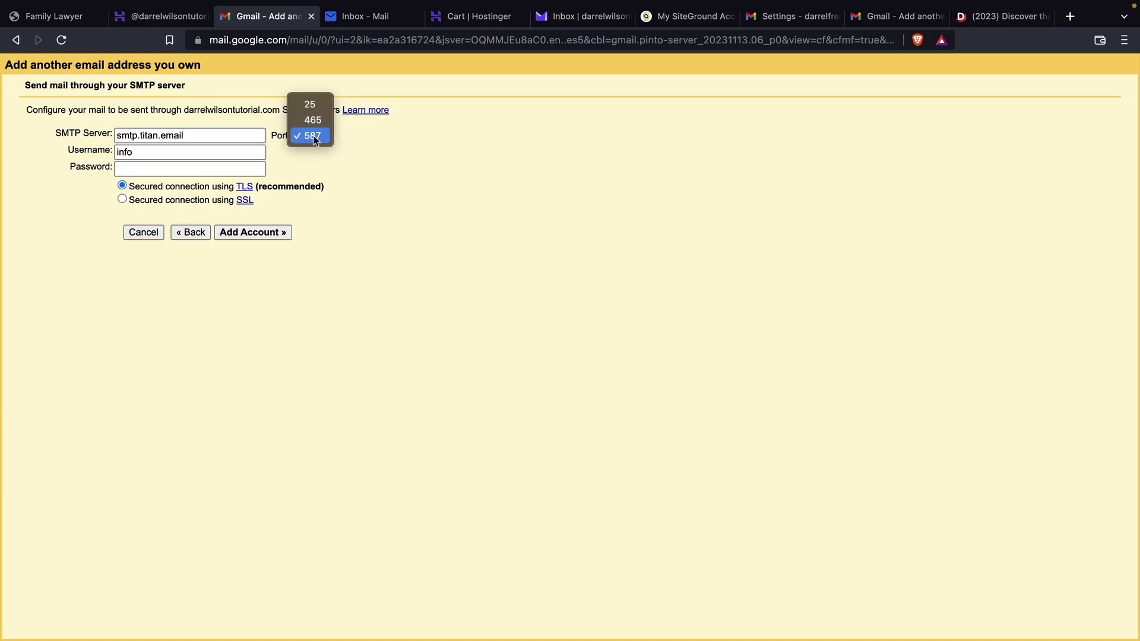
click(313, 120)
click(163, 16)
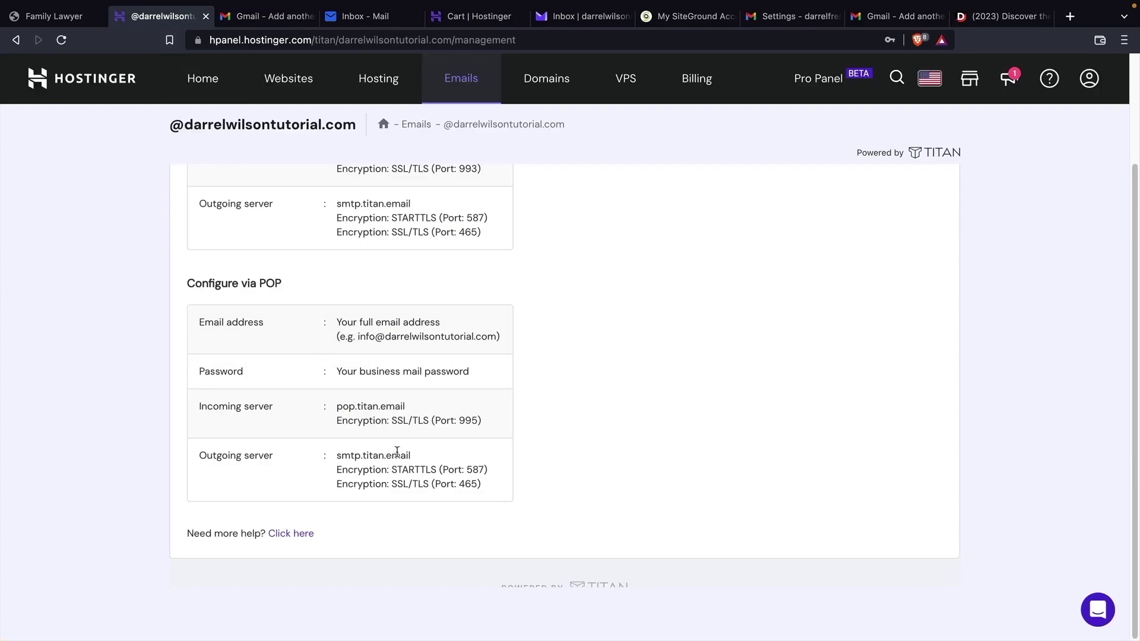
drag(481, 484, 336, 455)
click(387, 492)
drag(392, 484, 490, 490)
click(262, 18)
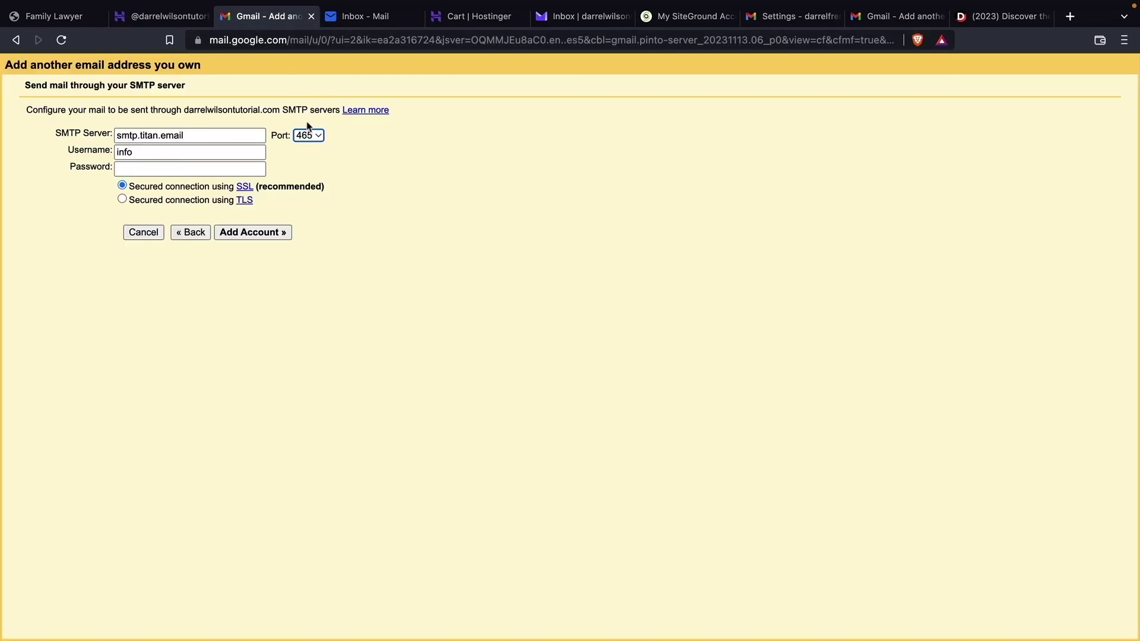
- Check the Username field and submit the SMTP settings to add the account
click(156, 156)
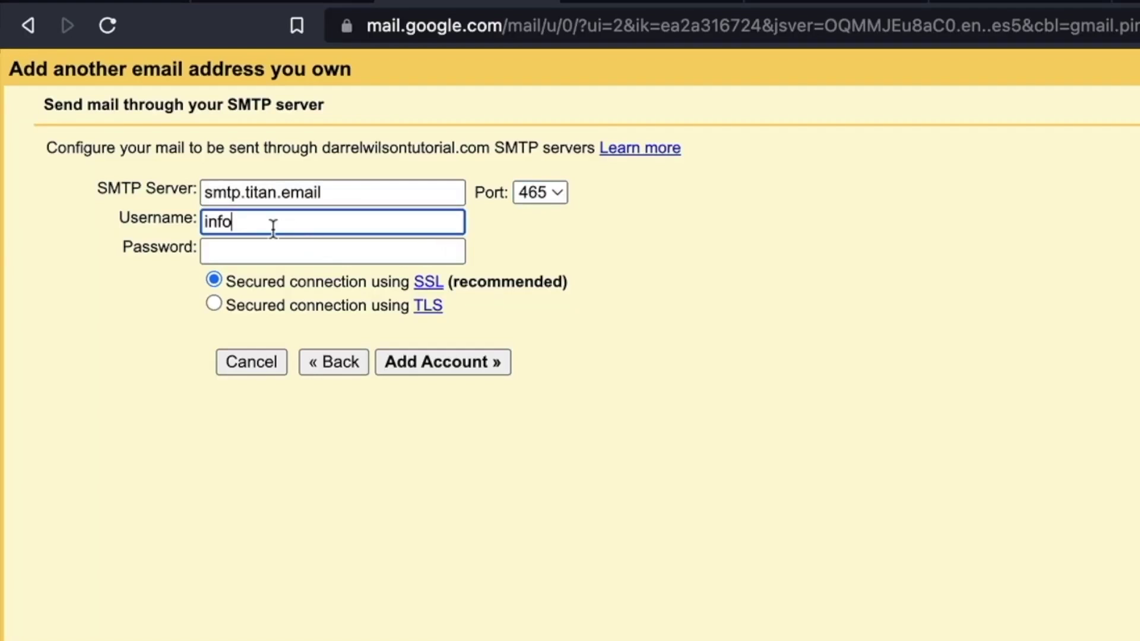
drag(273, 229, 204, 225)
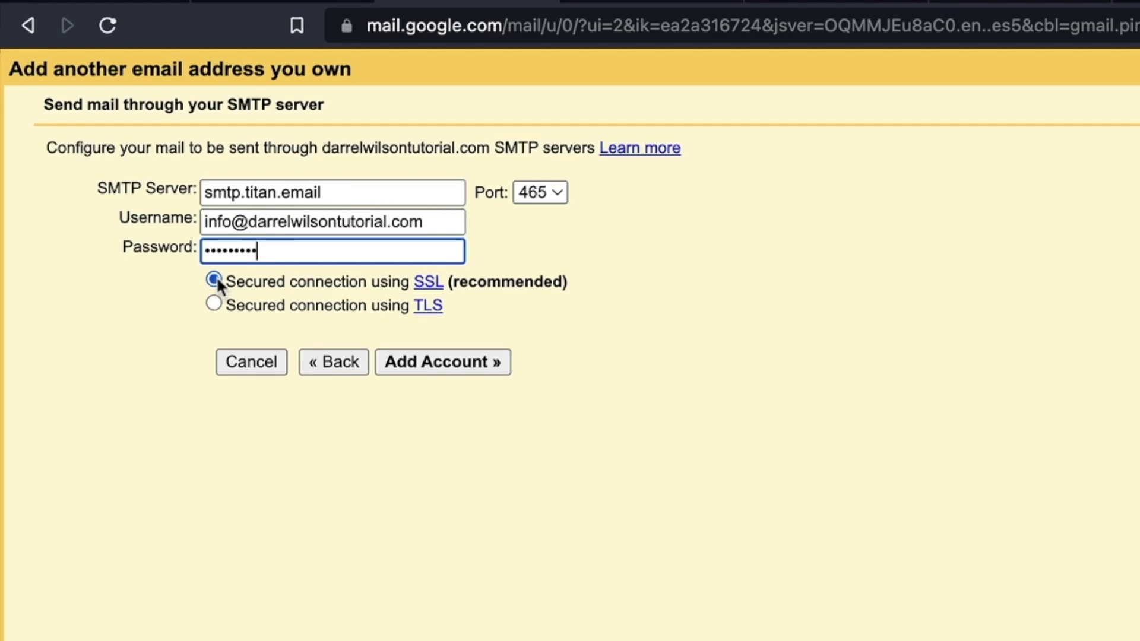
click(439, 362)
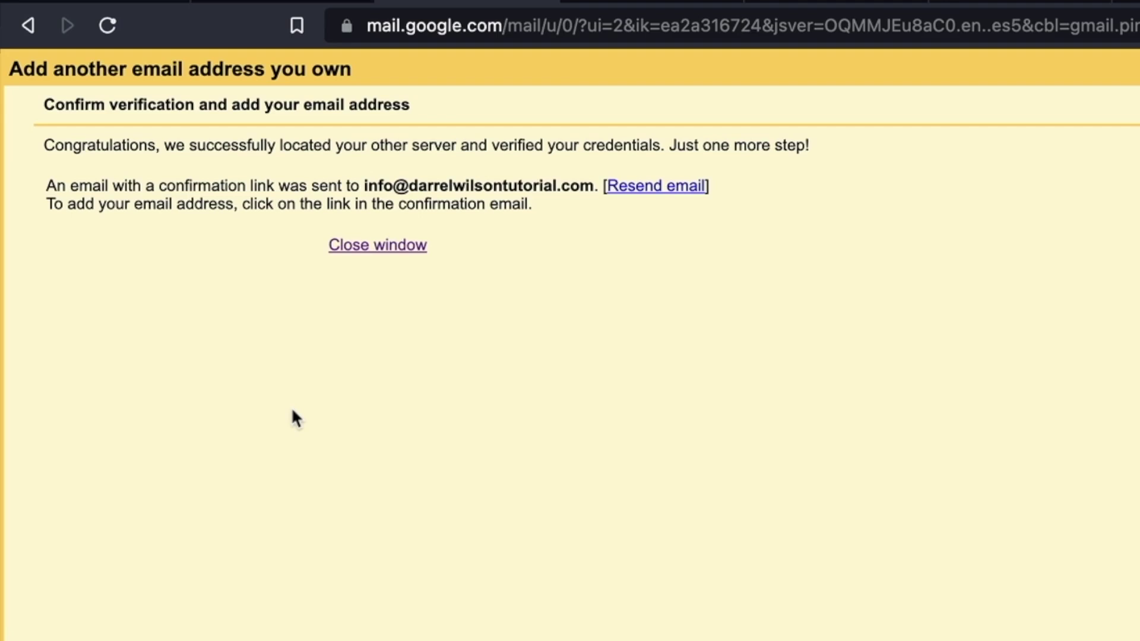
- Open the Gmail Team confirmation email in the Titan inbox and follow its confirmation link
drag(363, 185, 579, 176)
click(574, 178)
click(656, 1)
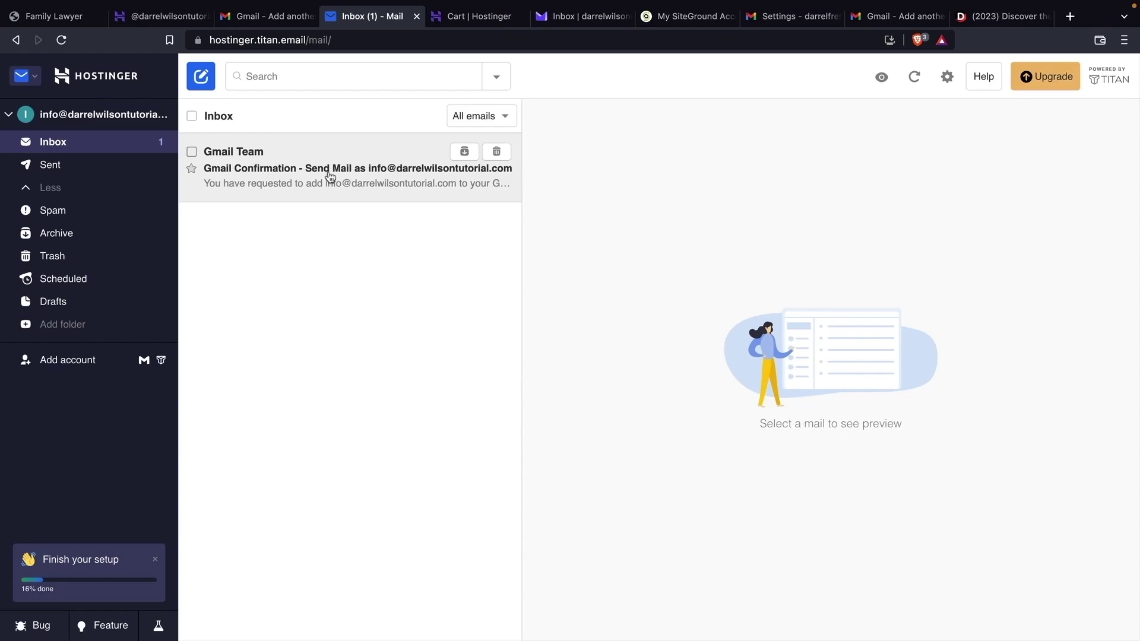
click(576, 264)
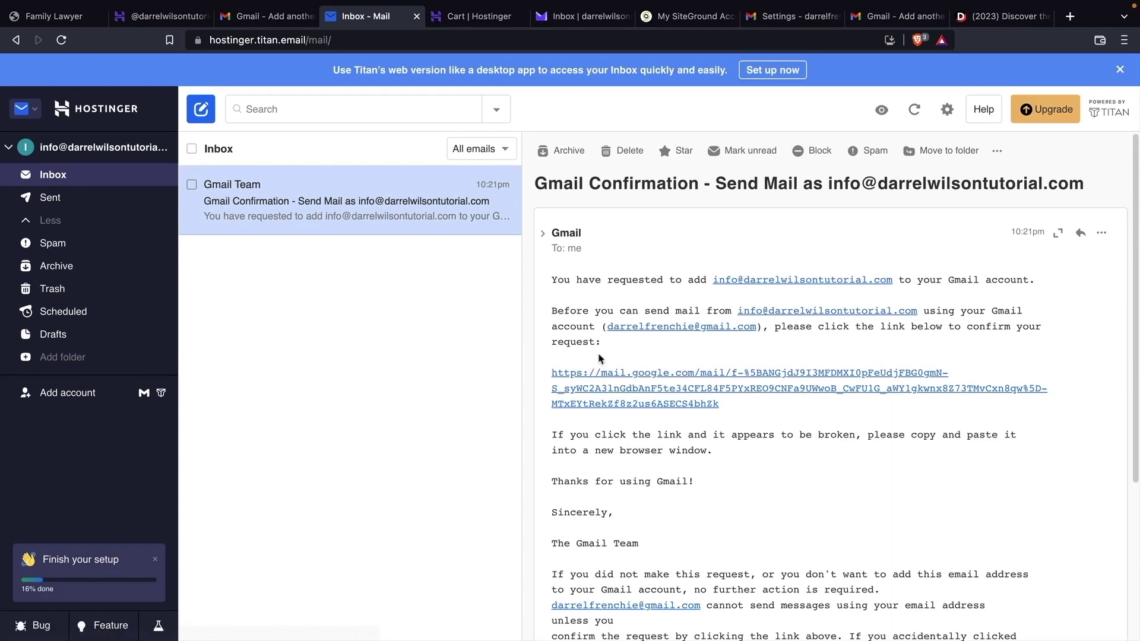
click(600, 378)
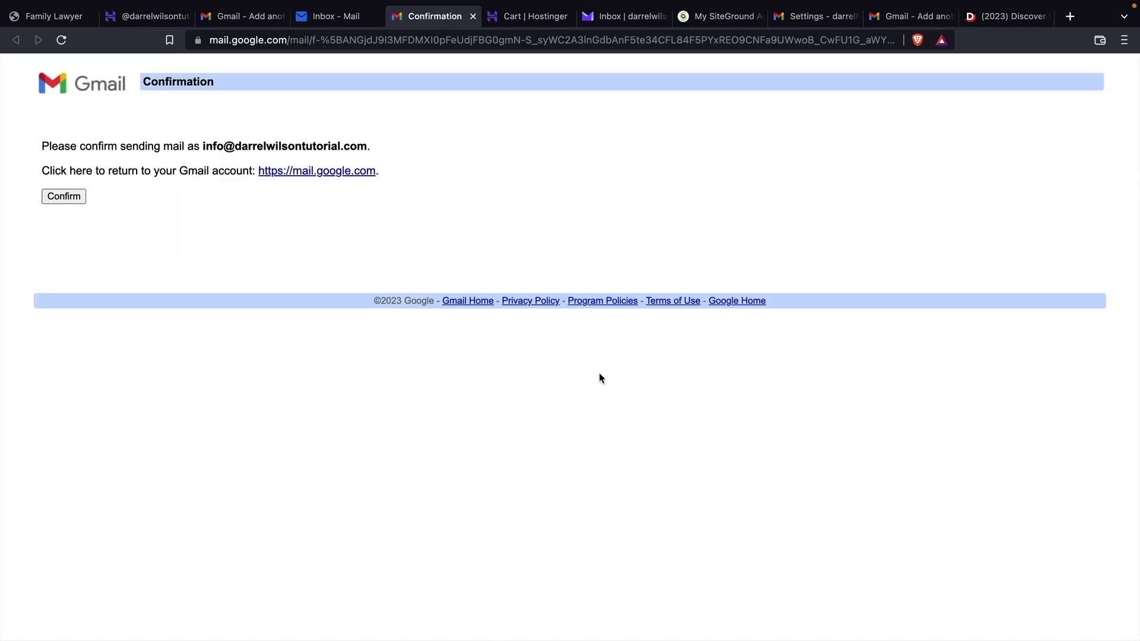
- Confirm that Gmail may send as the Hostinger info@ address, then go back to the Gmail inbox
click(64, 197)
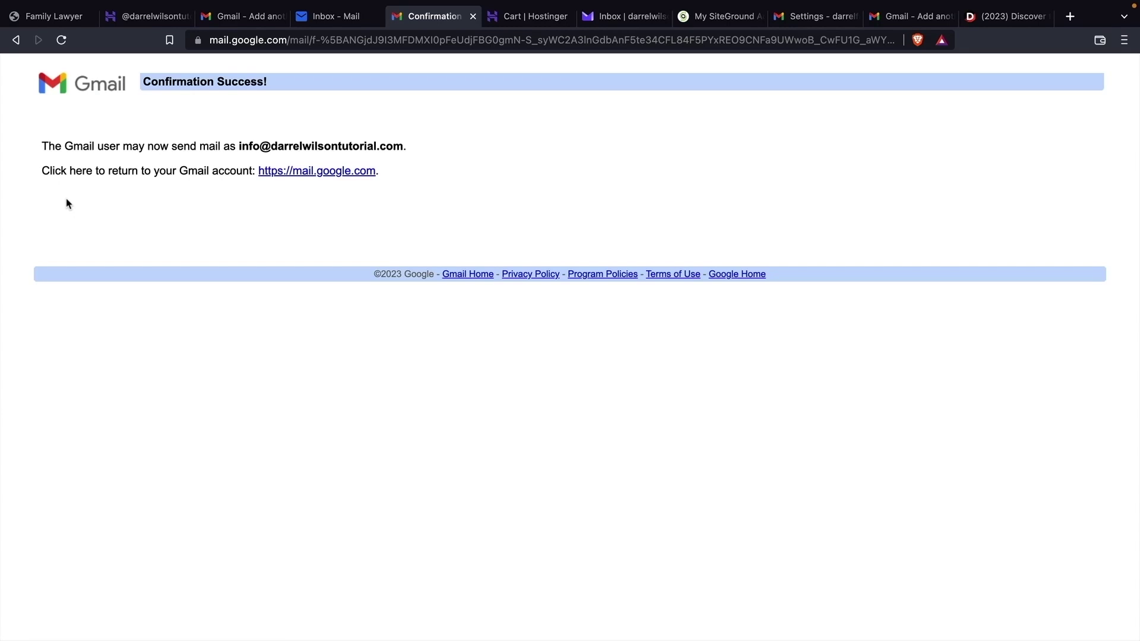
click(326, 174)
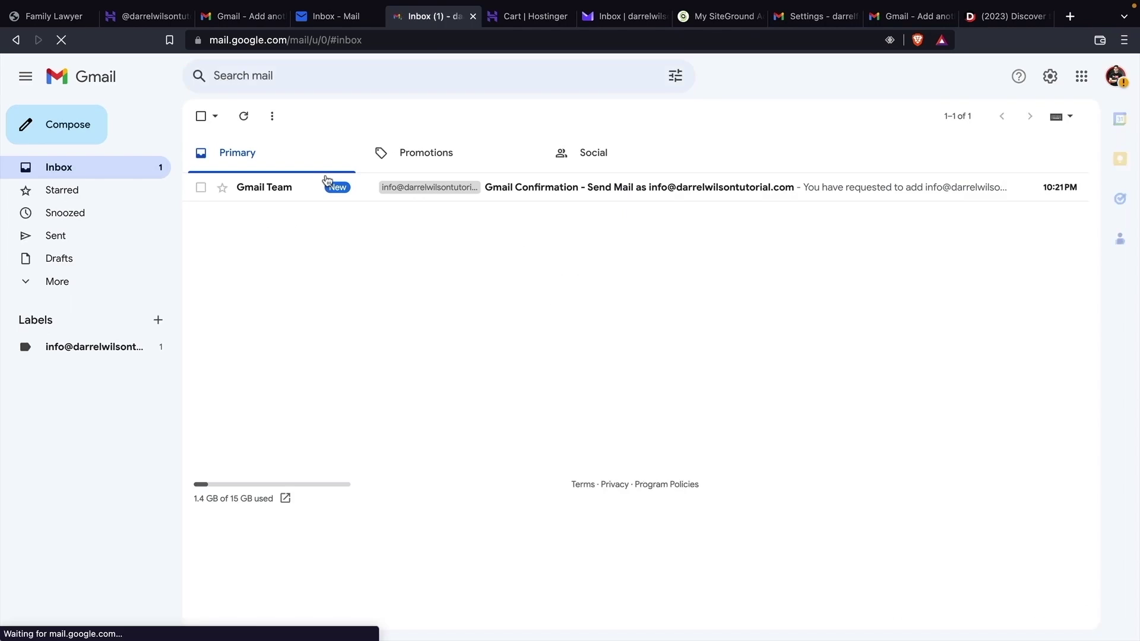
- Compose a message from info@ to the test recipient with subject 'hey whats up!' and a body asking for a thumbs up
click(82, 141)
click(817, 267)
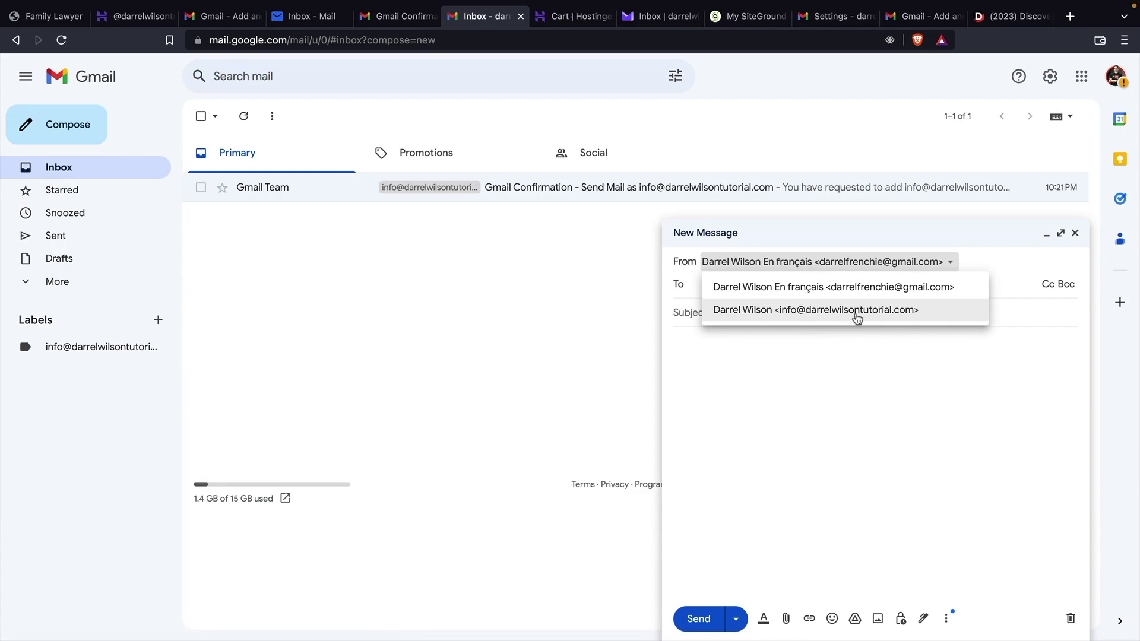
click(809, 310)
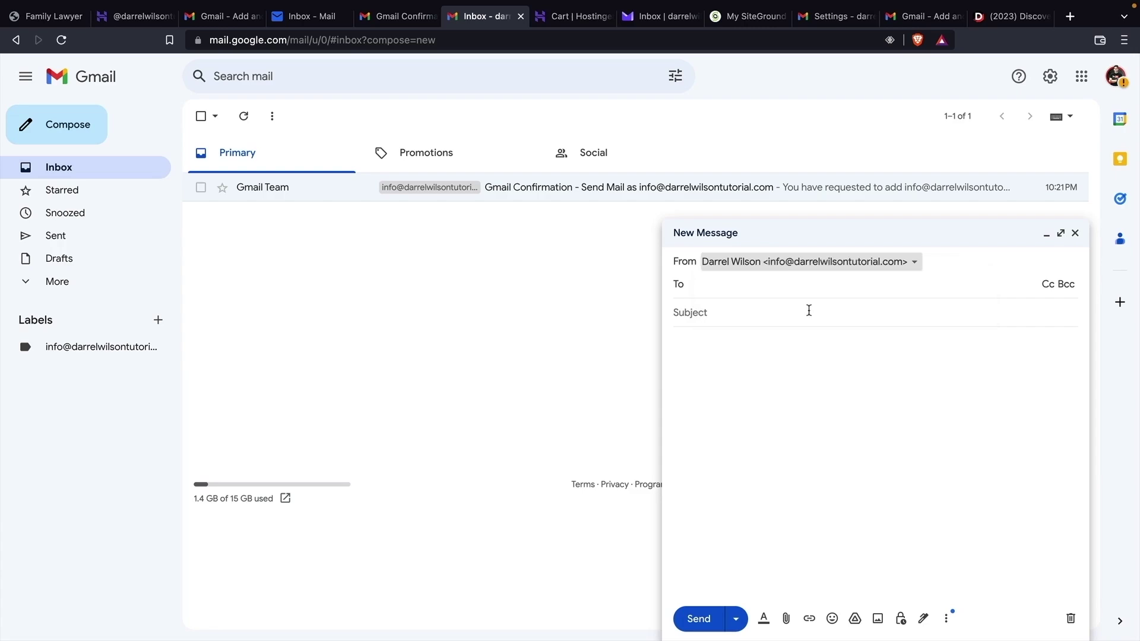
click(776, 287)
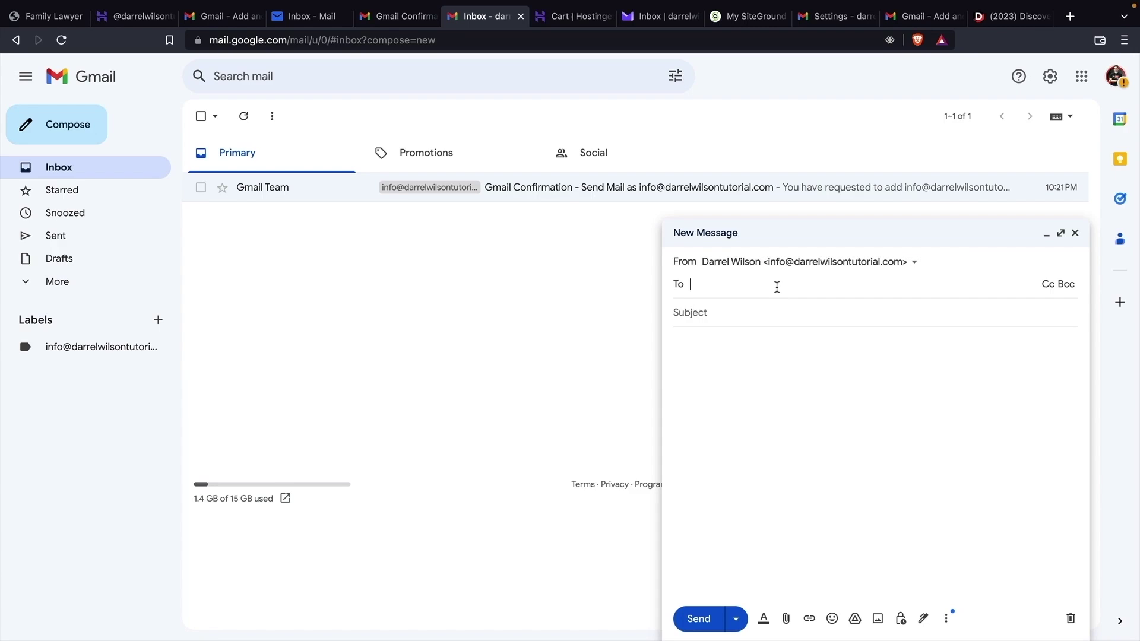
key(Tab)
key(Tab)
text(hey whats )
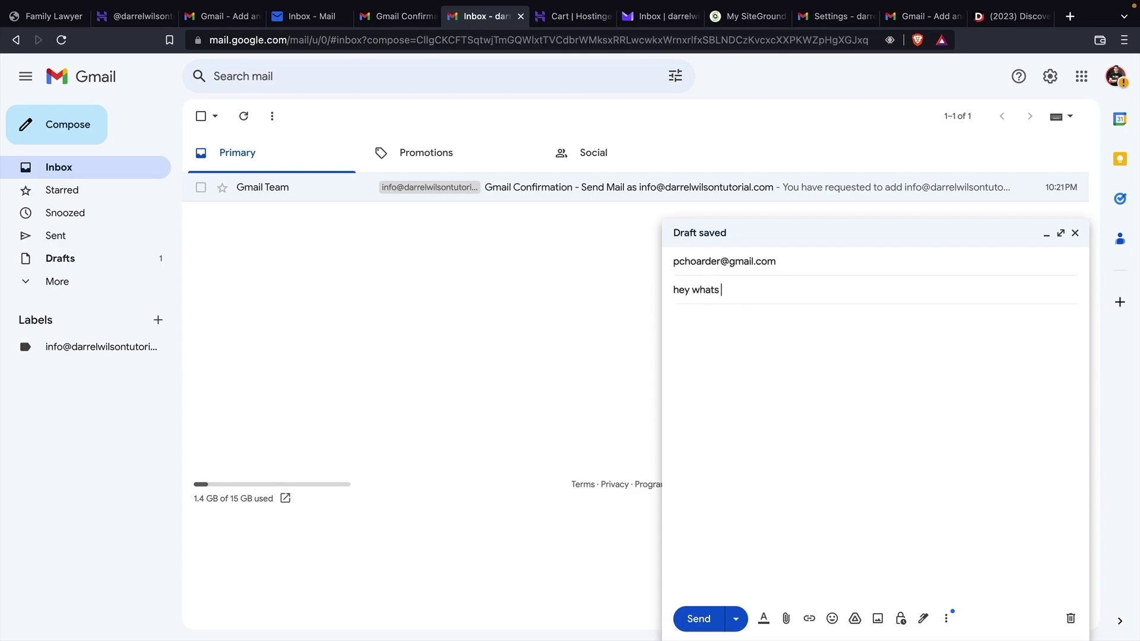
text(up!)
key(Tab)
text(cool tutorial make su)
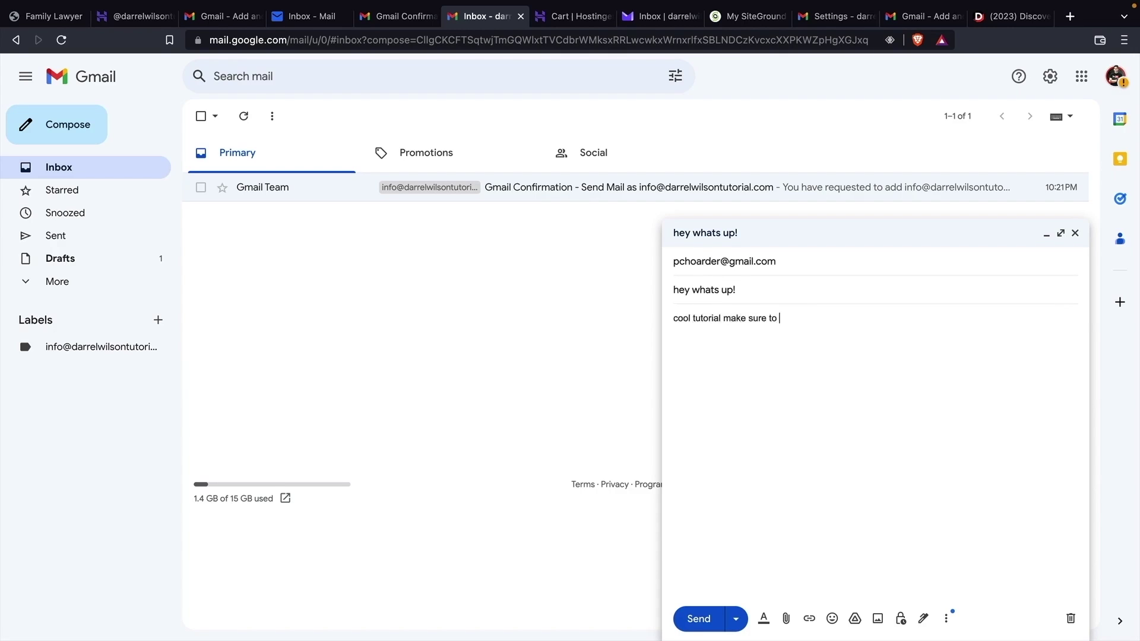
text(re to give it a thiumb)
key(BackSpace)
- Finish the body with 'thumbs up!', send the message, and open the 'hey whats up!' thread
text(mbs up!)
click(696, 618)
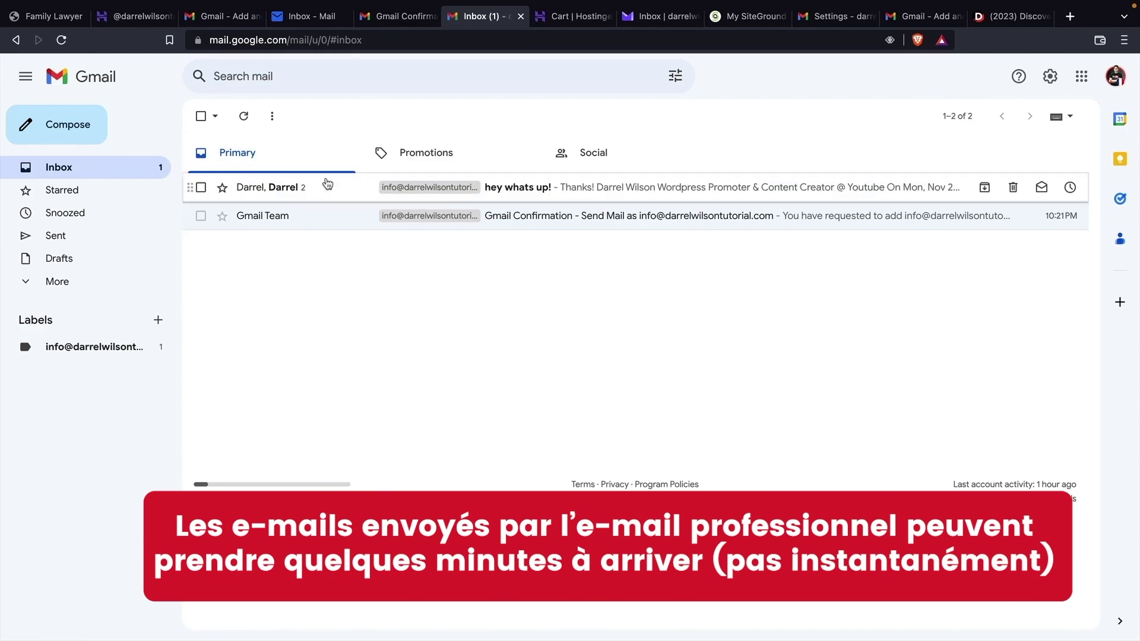
click(525, 198)
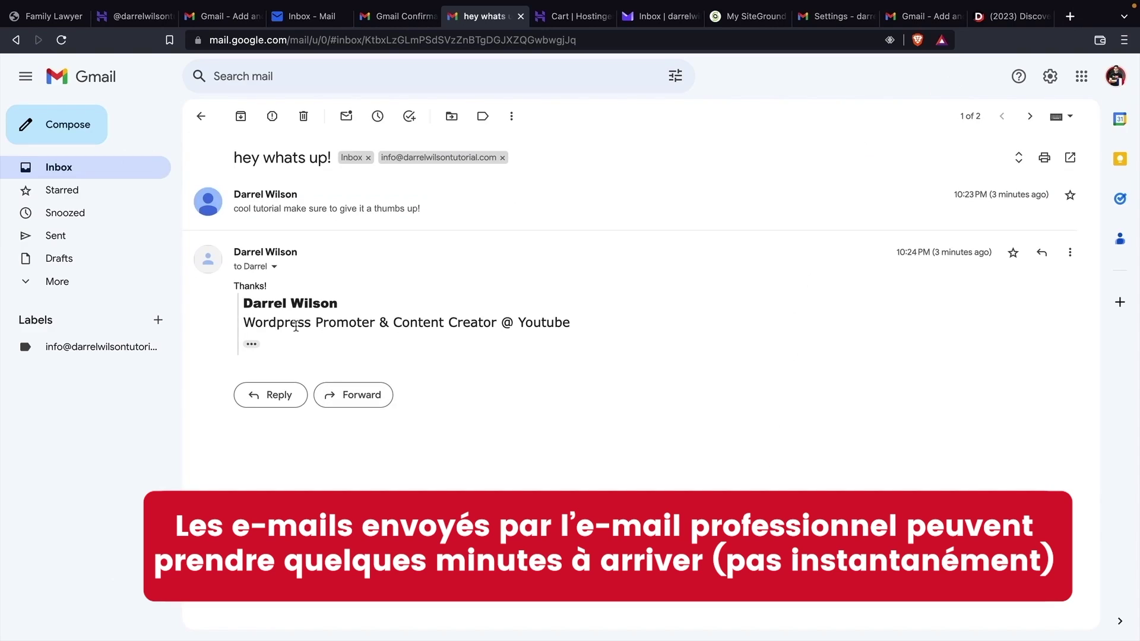
- Check that the message reached the Hostinger Titan inbox, then return to the Gmail inbox list
click(311, 19)
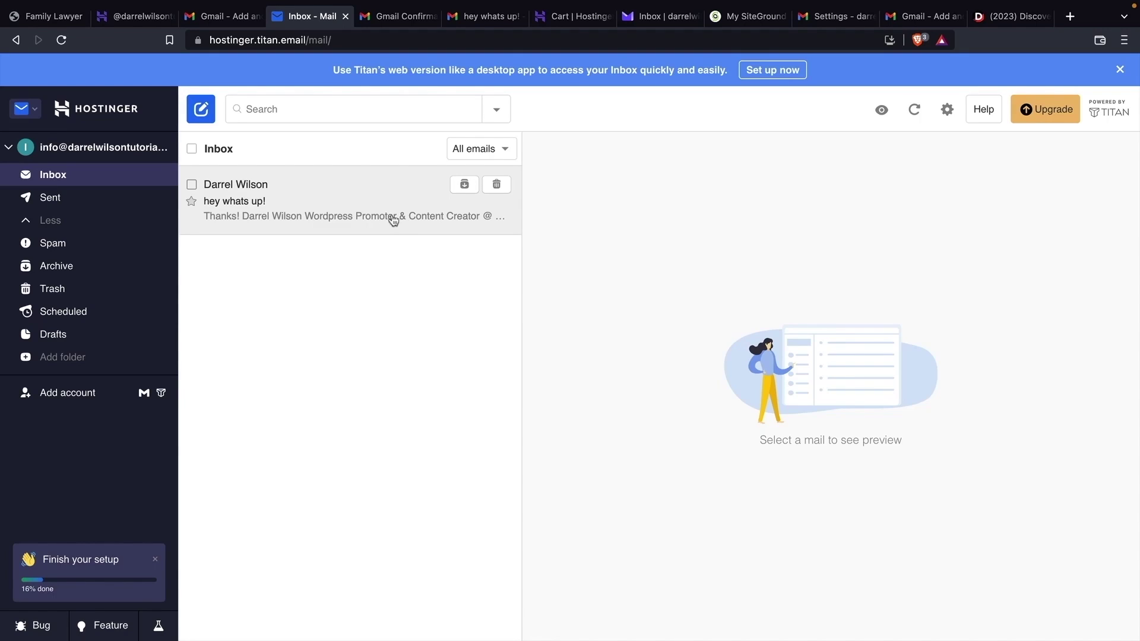
click(469, 18)
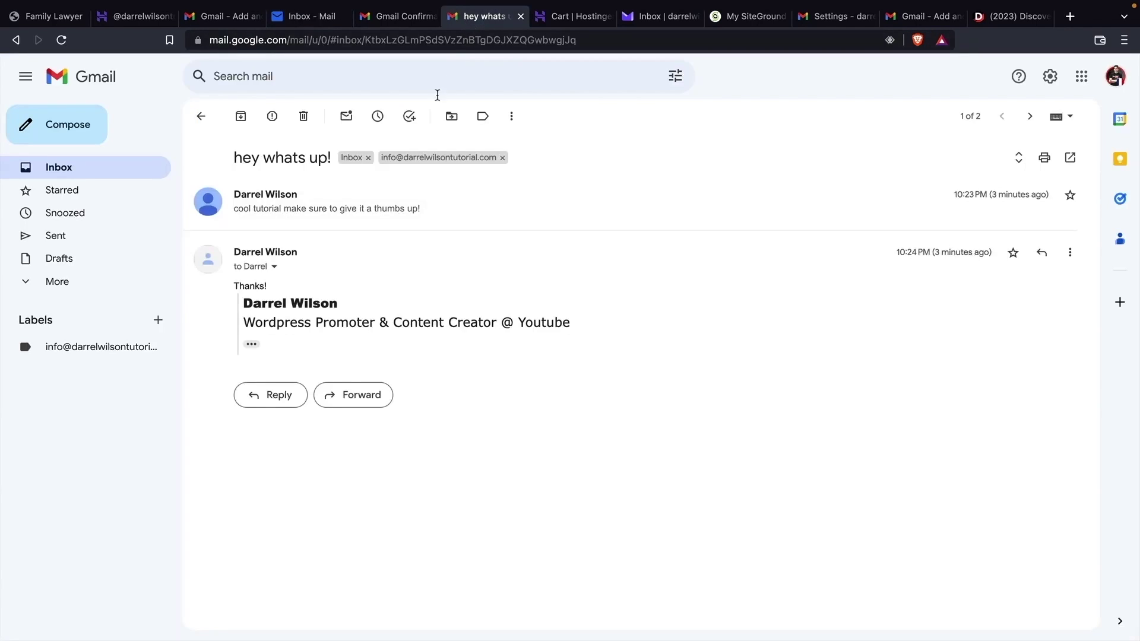
click(201, 117)
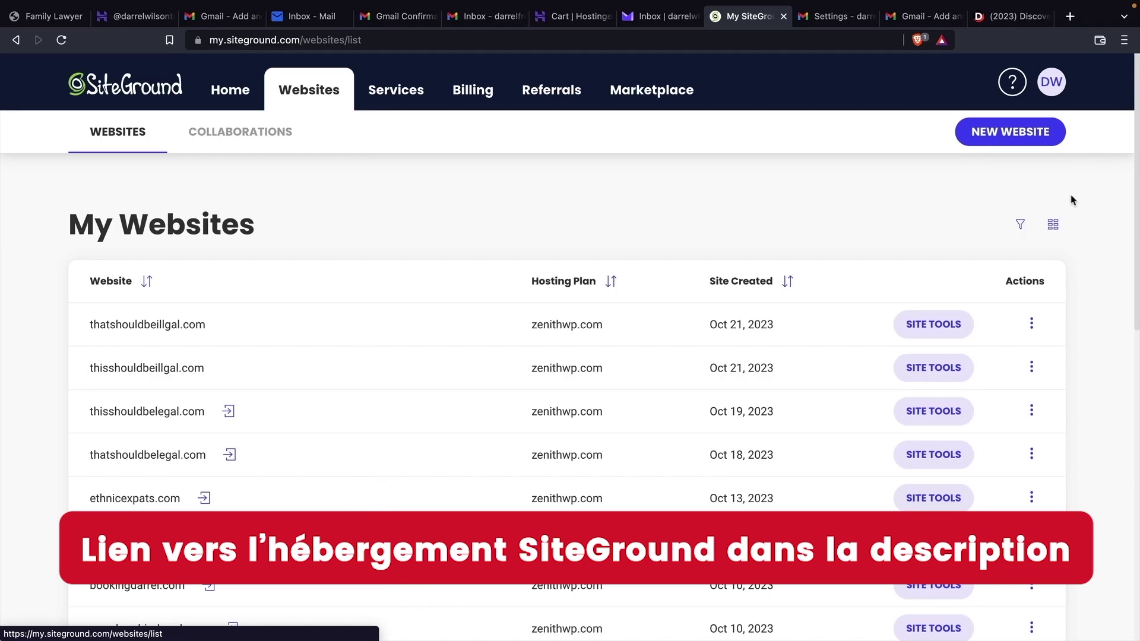
- Load more sites in the SiteGround websites list and open Site Tools for hosthelper.com
scroll(876, 320, down, 10)
scroll(871, 325, down, 2)
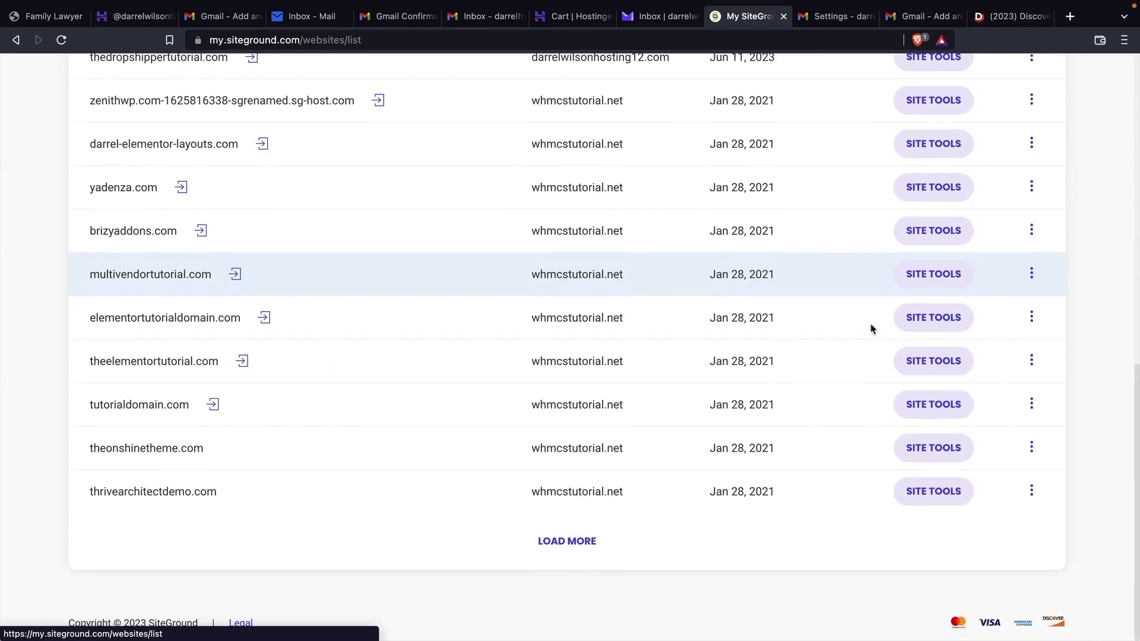
click(562, 541)
scroll(561, 541, down, 15)
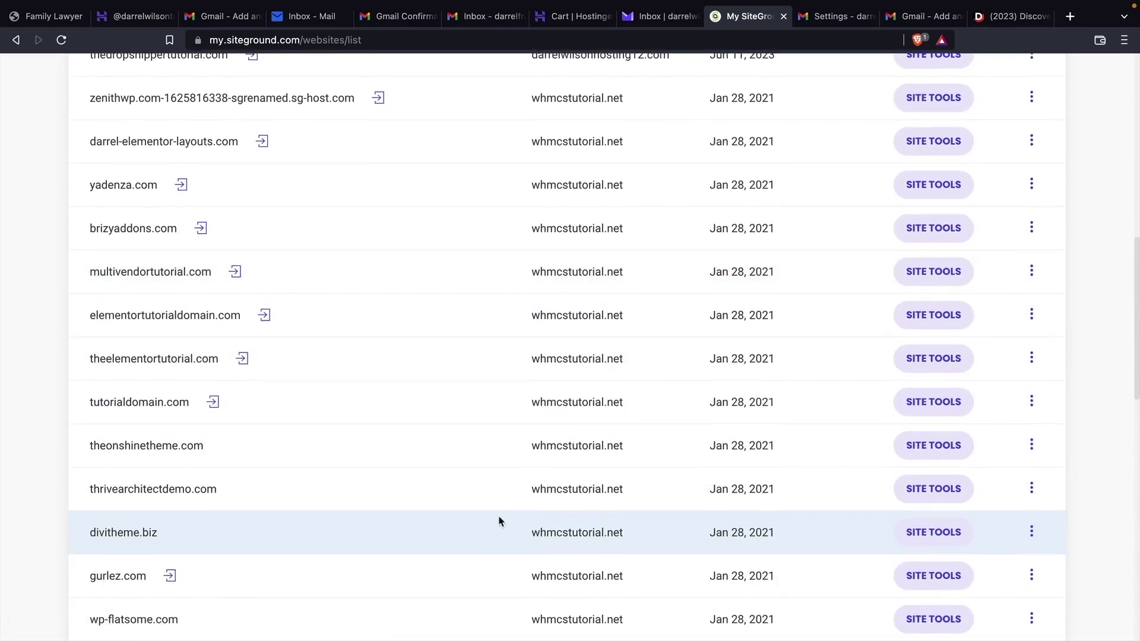
click(564, 542)
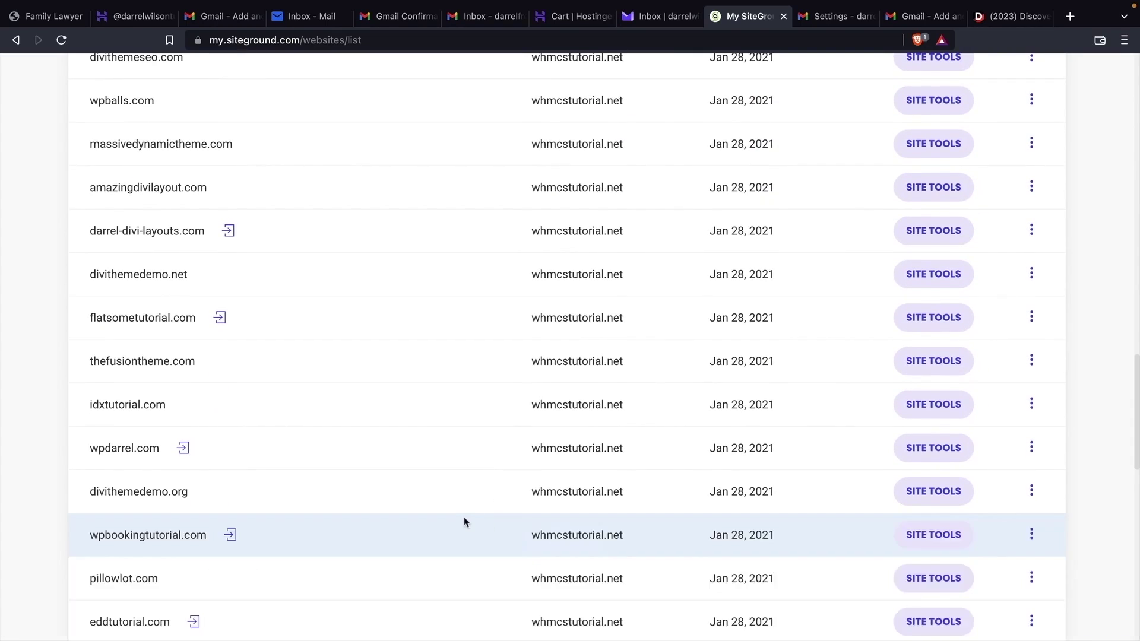
scroll(464, 521, down, 17)
scroll(464, 521, down, 3)
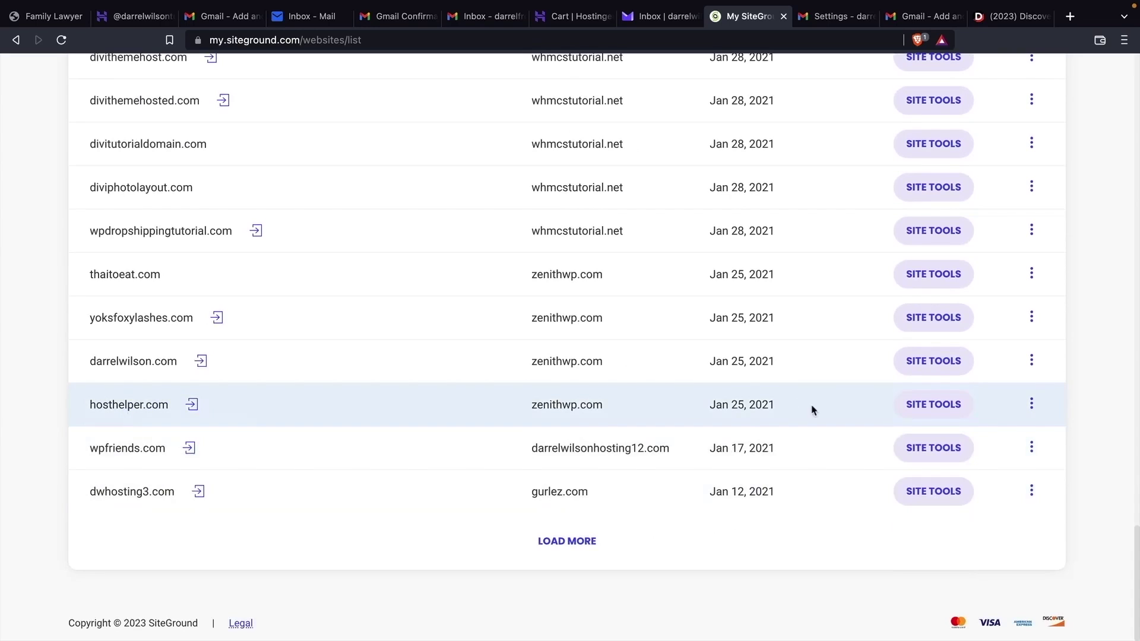
click(924, 409)
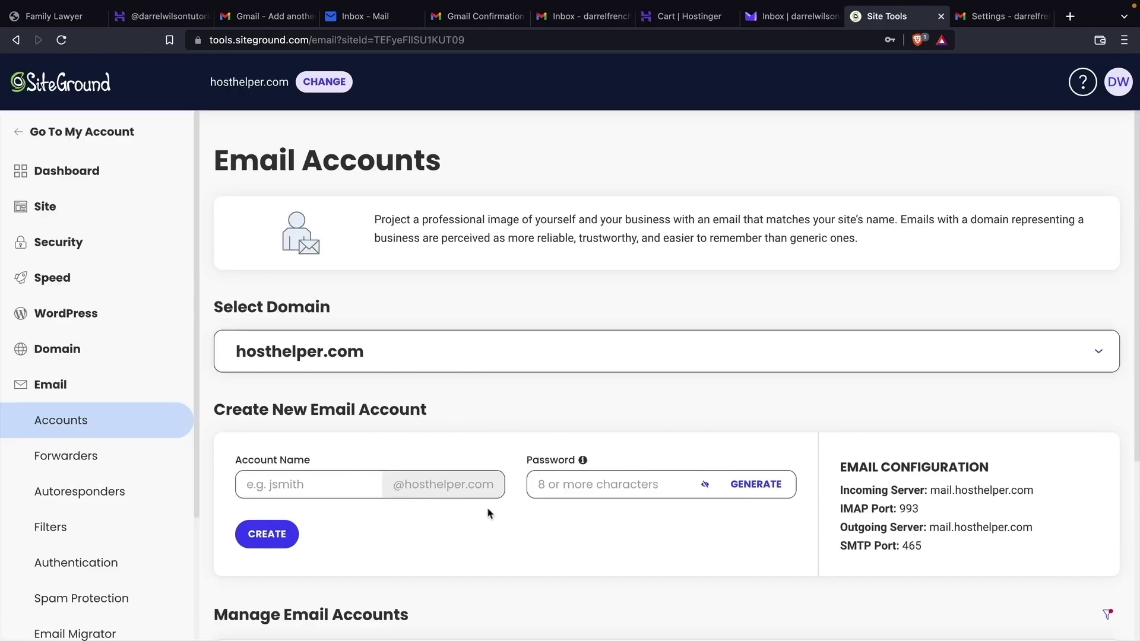
scroll(487, 502, down, 2)
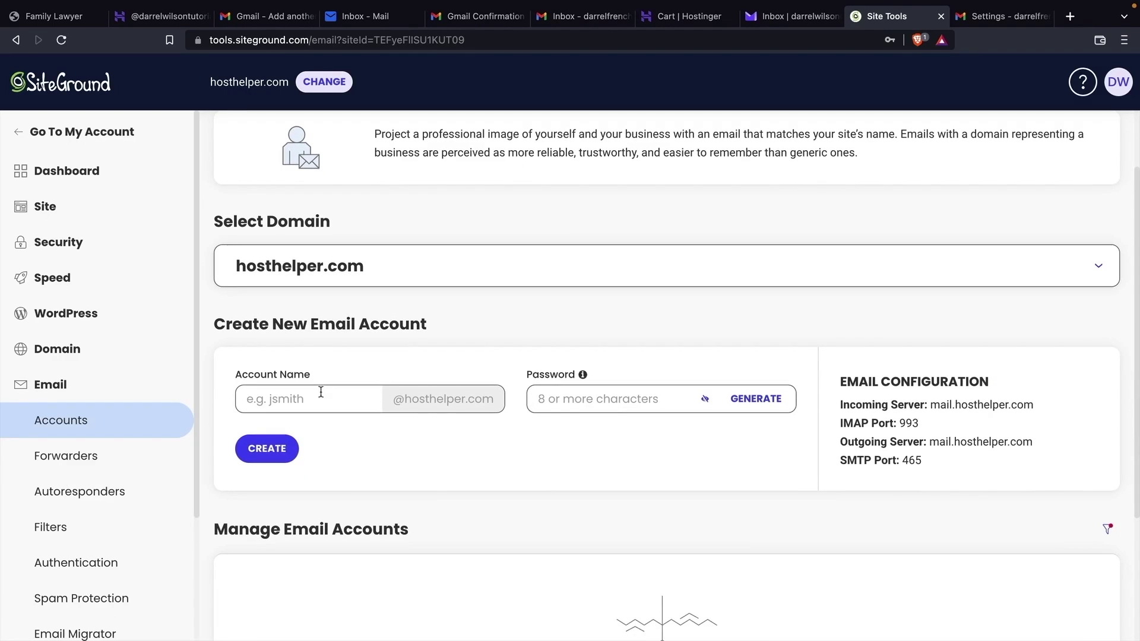
click(320, 393)
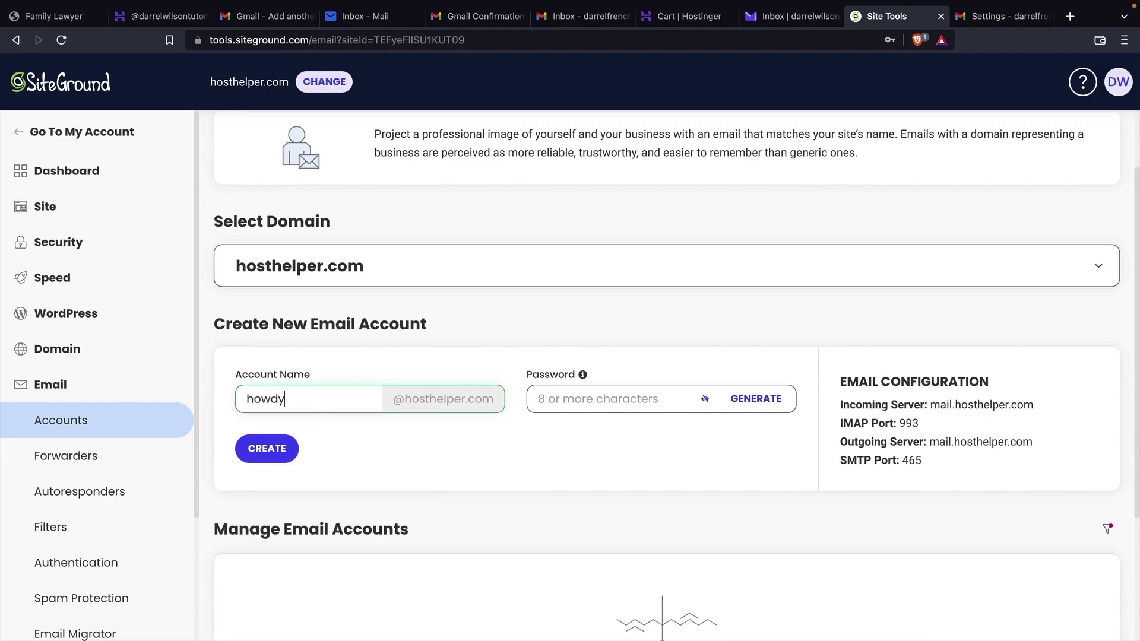
key(Tab)
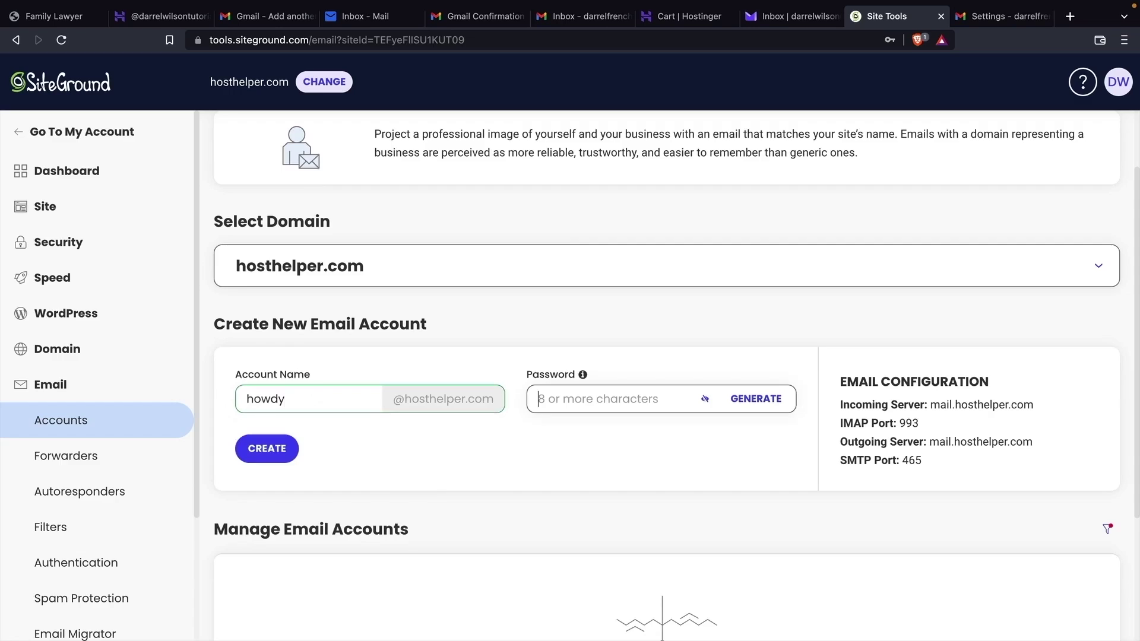
text(•••••••••)
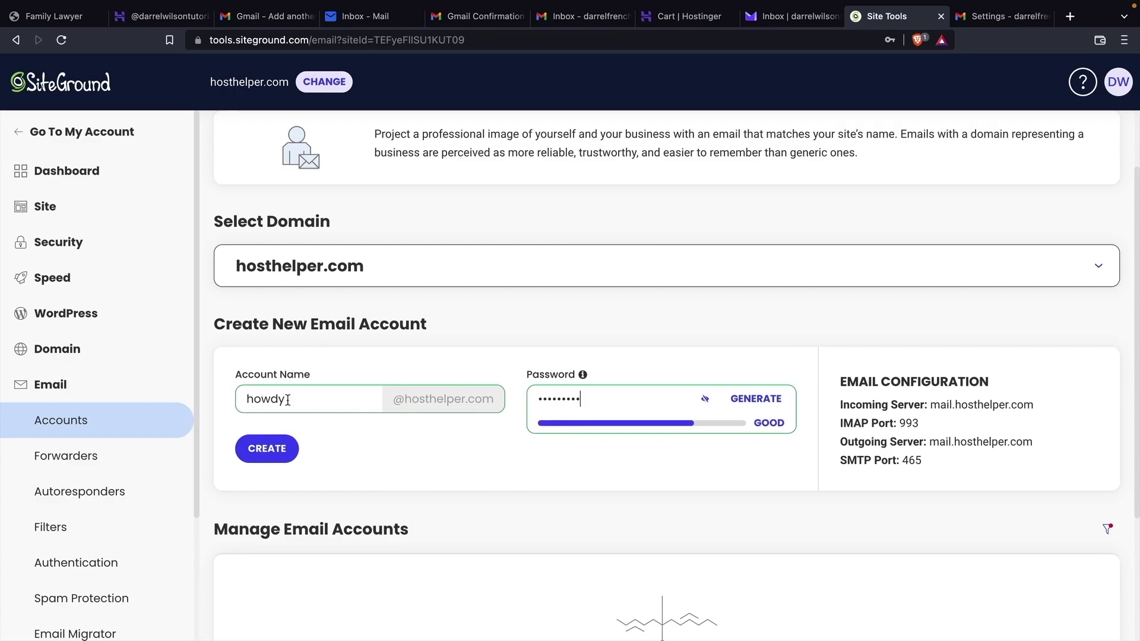
click(267, 449)
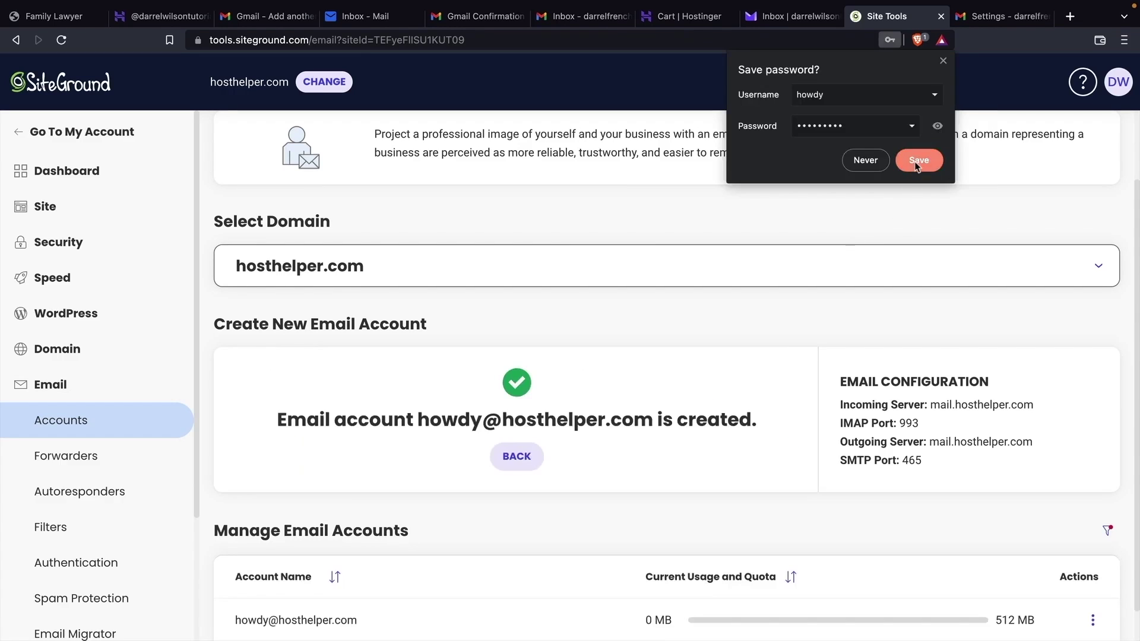
scroll(723, 409, down, 1)
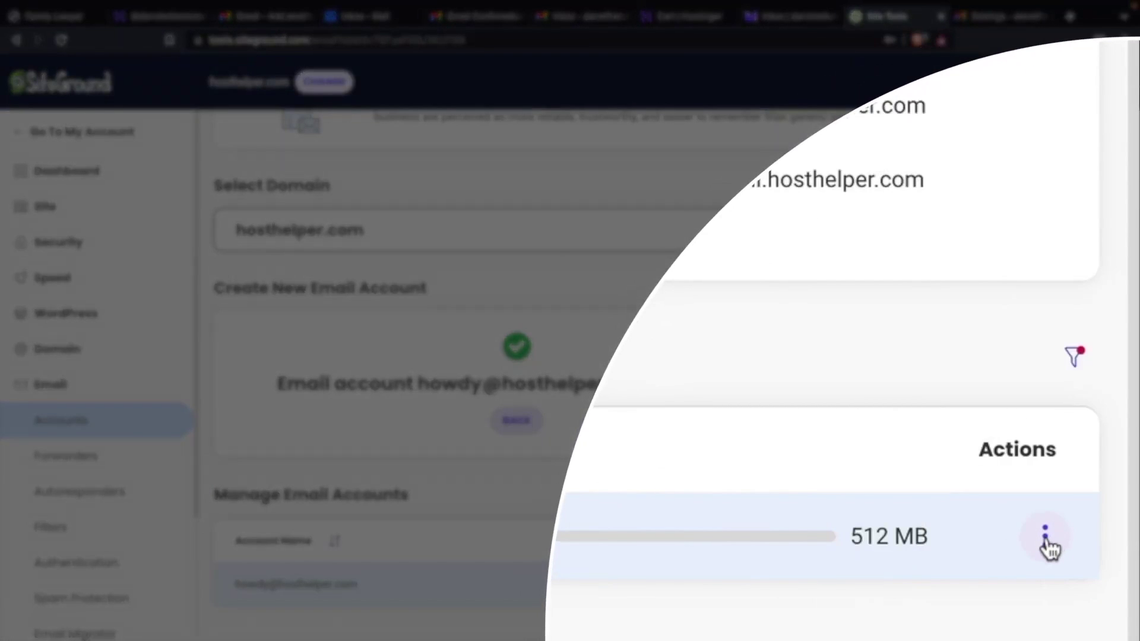
- Show the howdy account's Mail Configuration manual settings: mail.hosthelper.com, IMAP 993, SMTP 465
click(1046, 538)
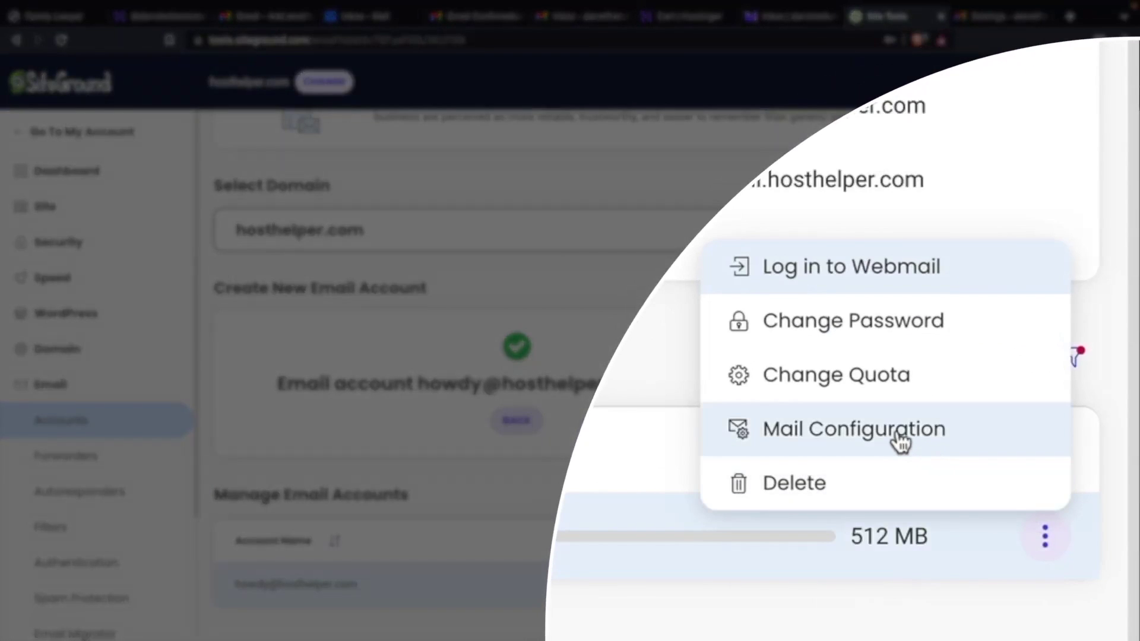
click(899, 439)
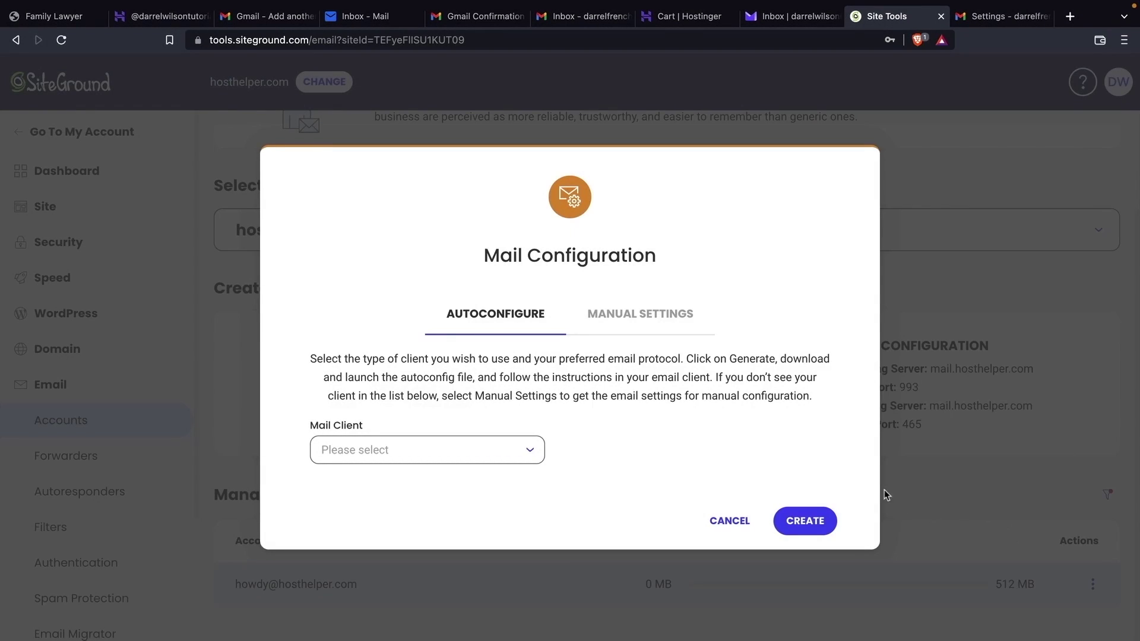
click(629, 318)
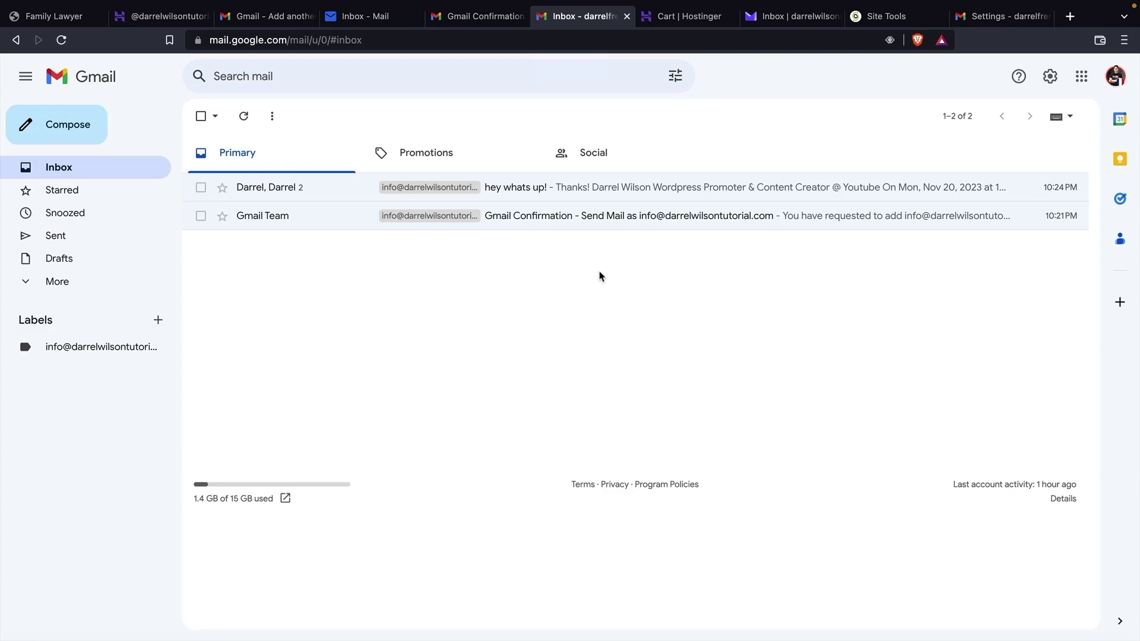
- In Gmail's Accounts and Import settings, start adding another mail account to check
click(1052, 79)
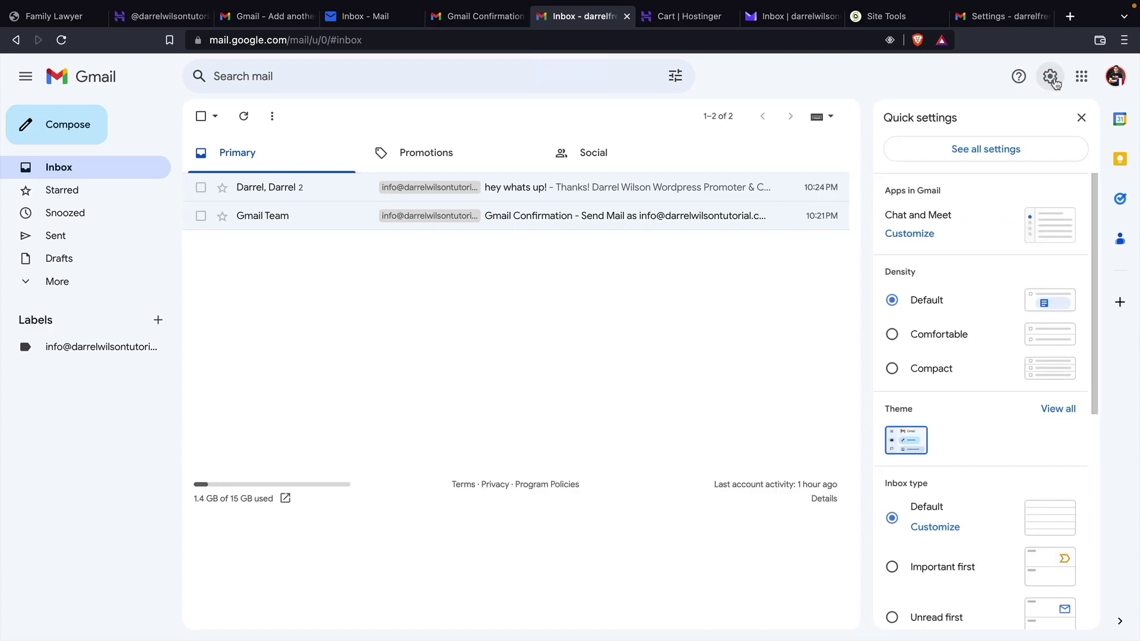
click(980, 153)
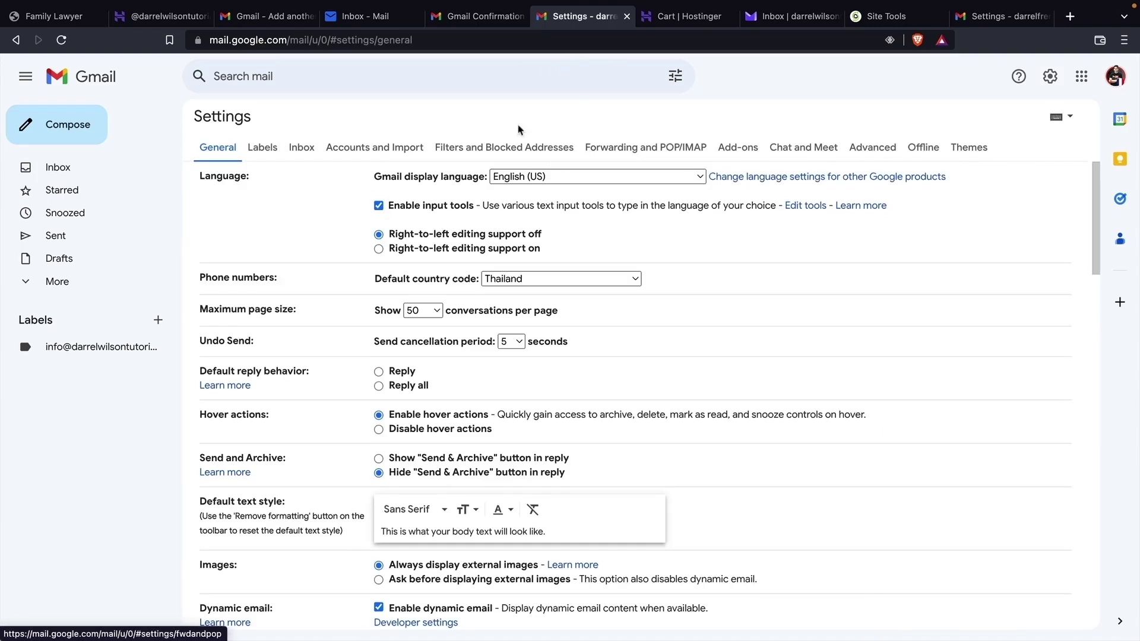
click(370, 147)
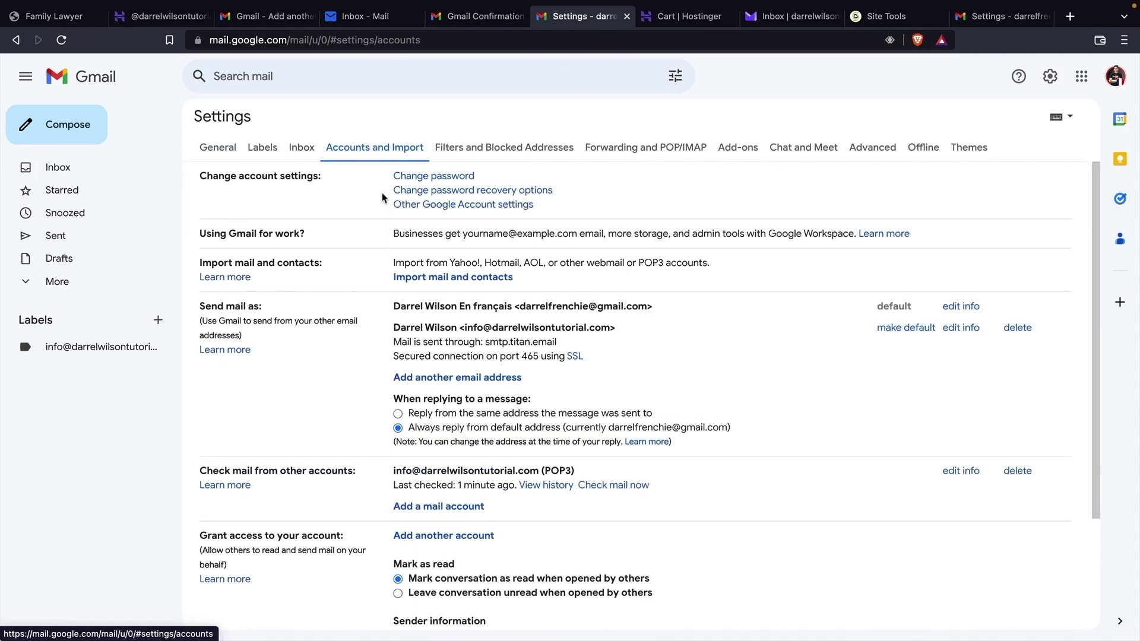
scroll(380, 226, down, 1)
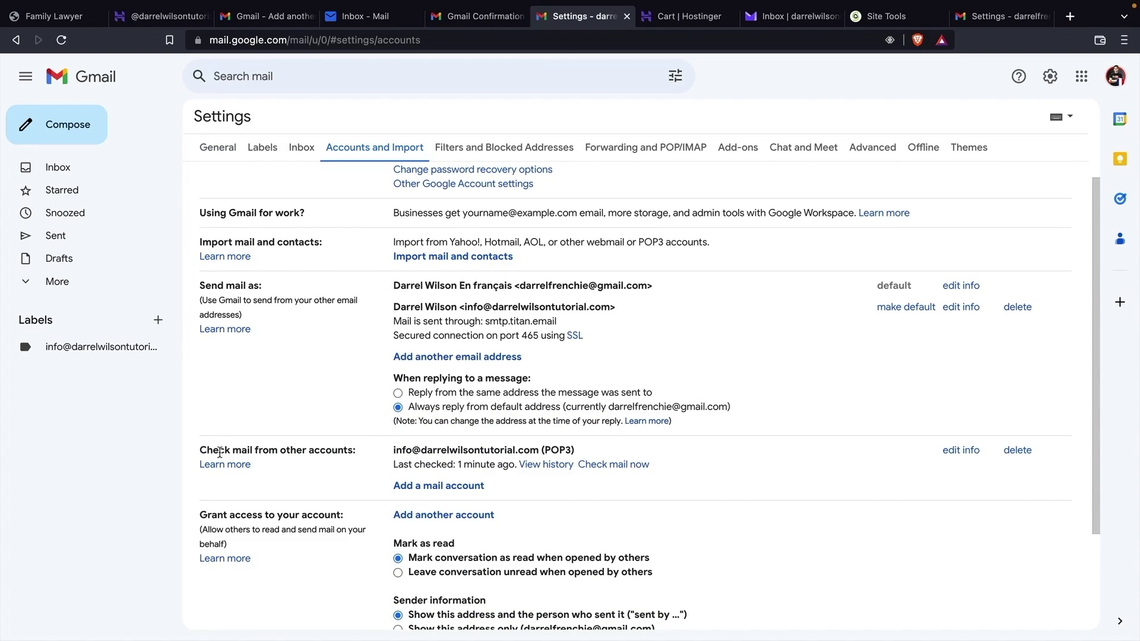
drag(219, 452, 347, 452)
click(345, 453)
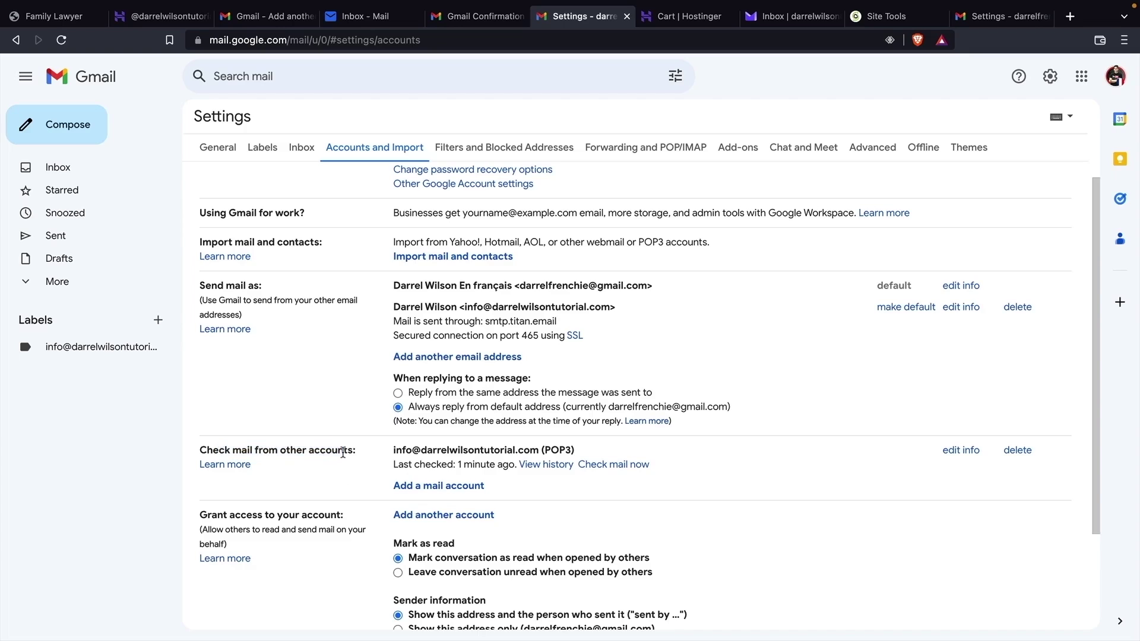
click(418, 487)
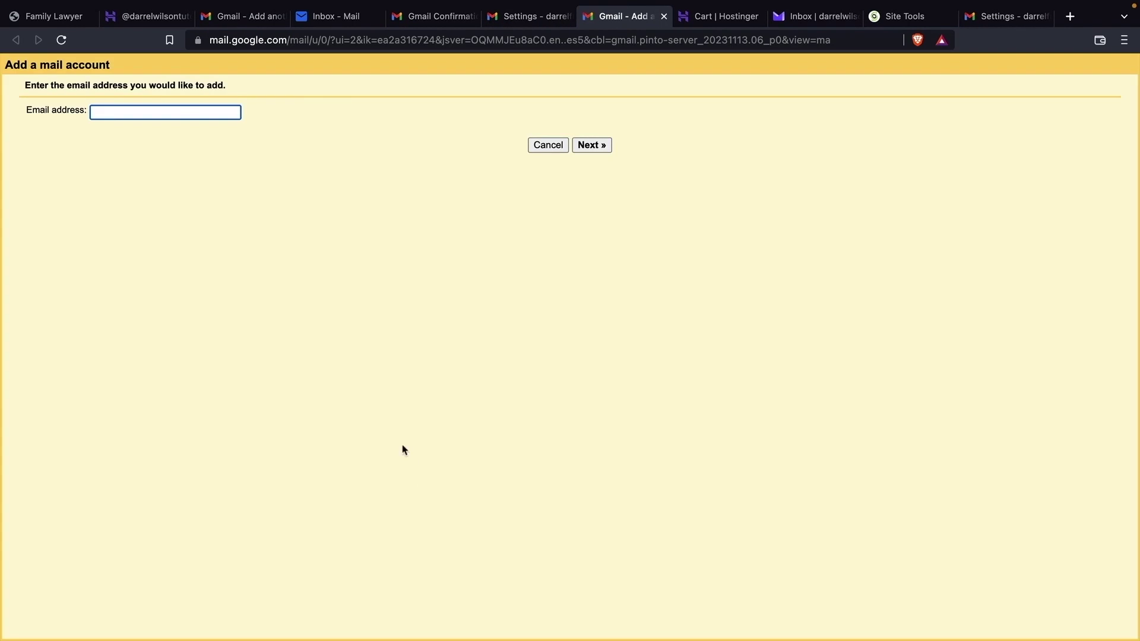
click(117, 113)
right_click(118, 116)
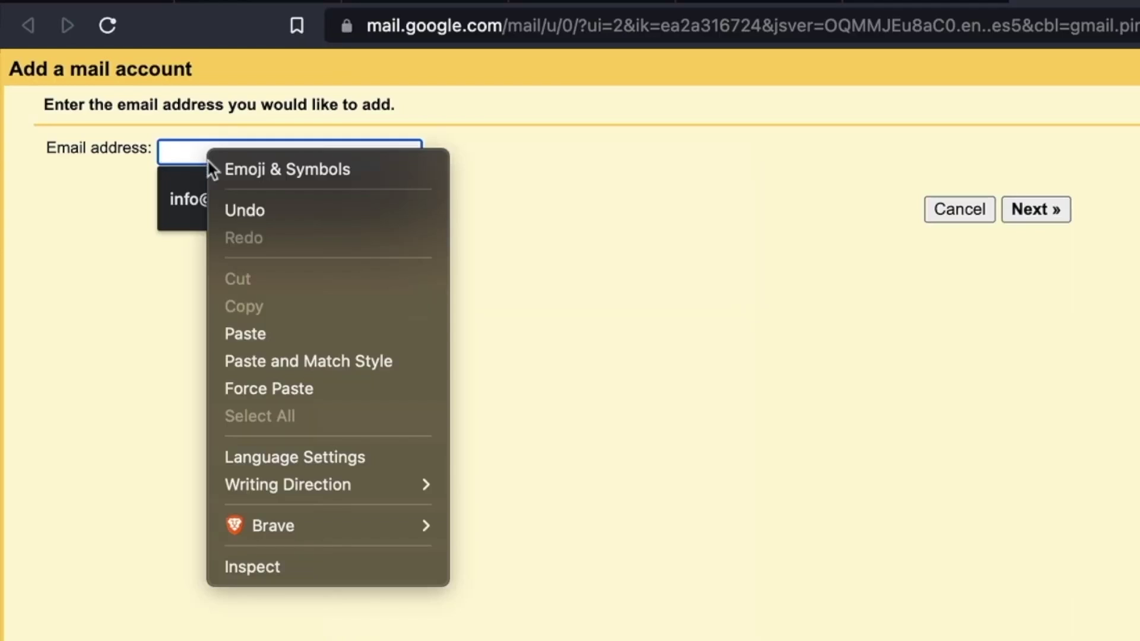
click(255, 335)
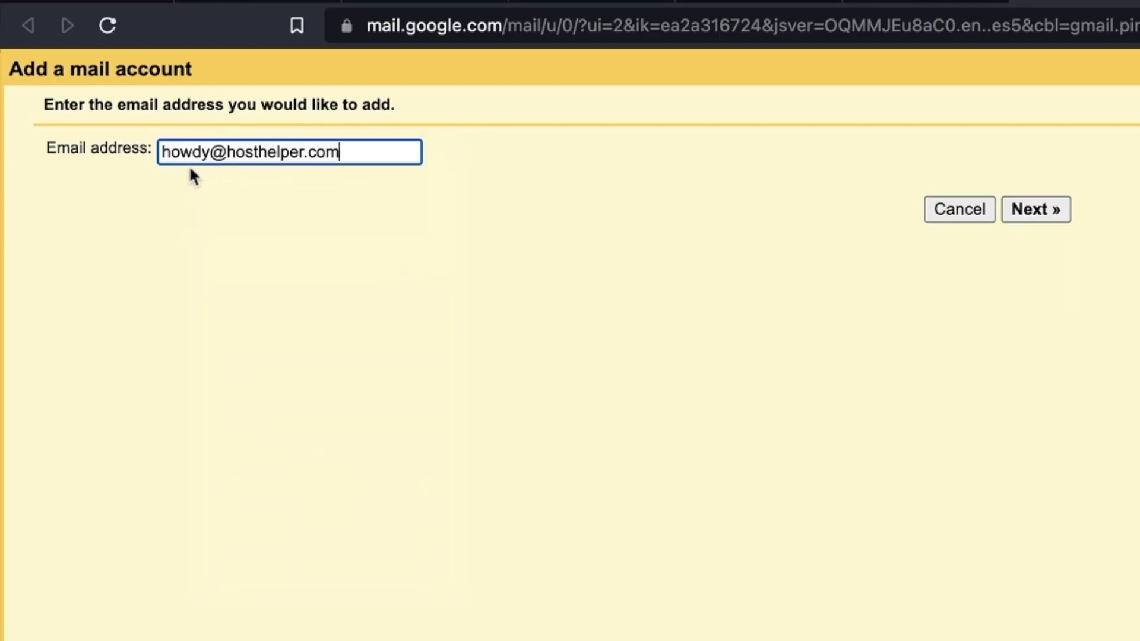
click(1055, 210)
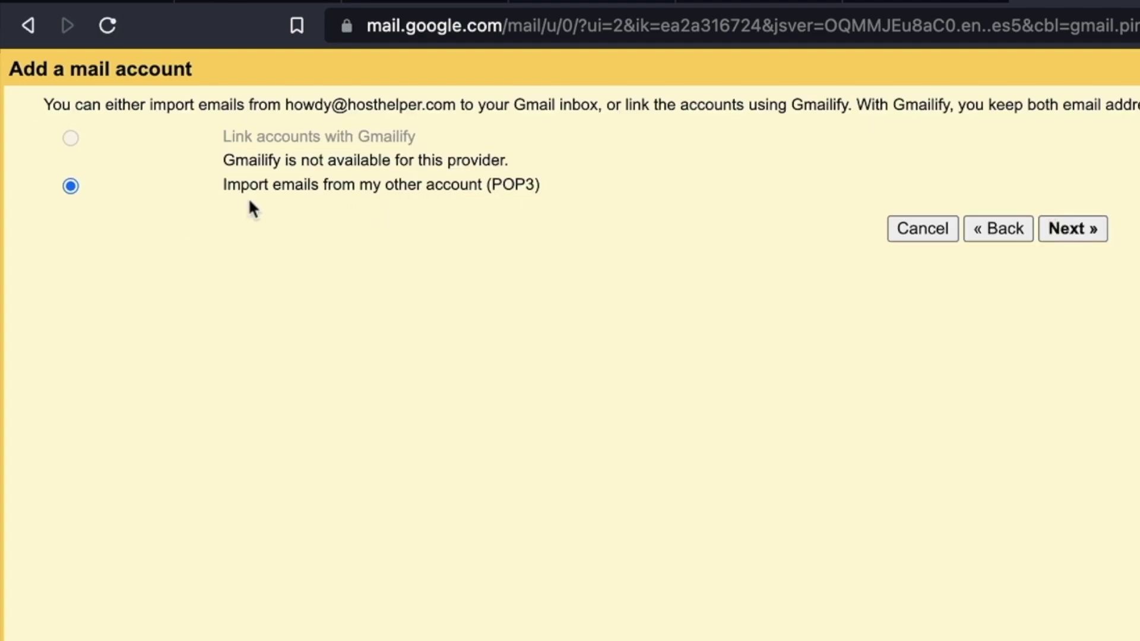
click(1065, 229)
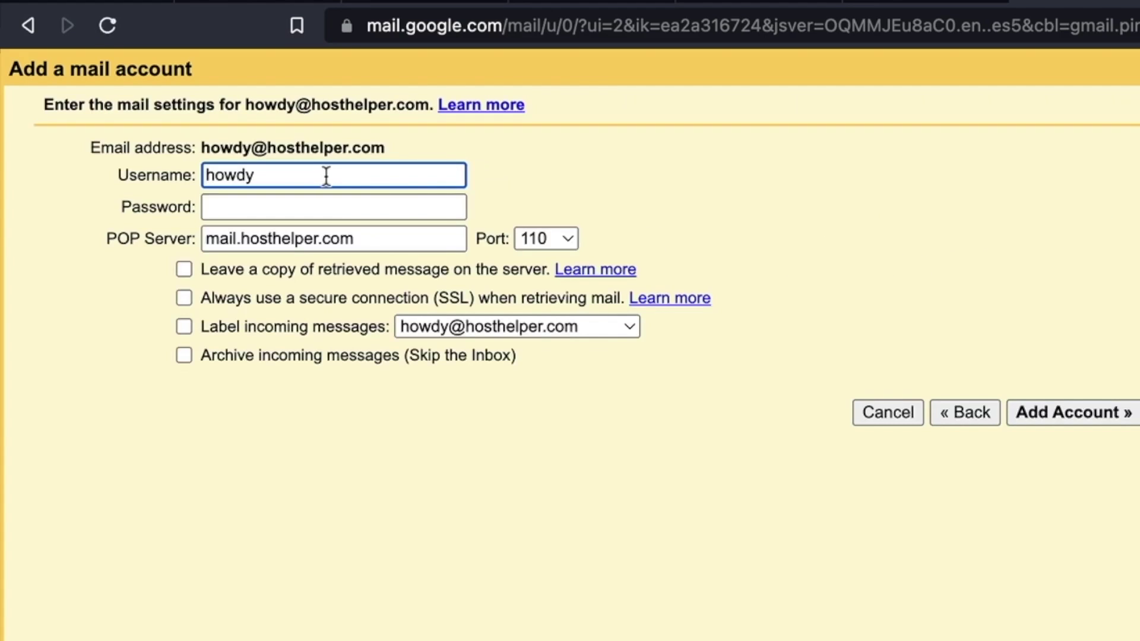
- Add the POP3 account using the full hosthelper.com address as username, its password, and port 995
text(@helper.com)
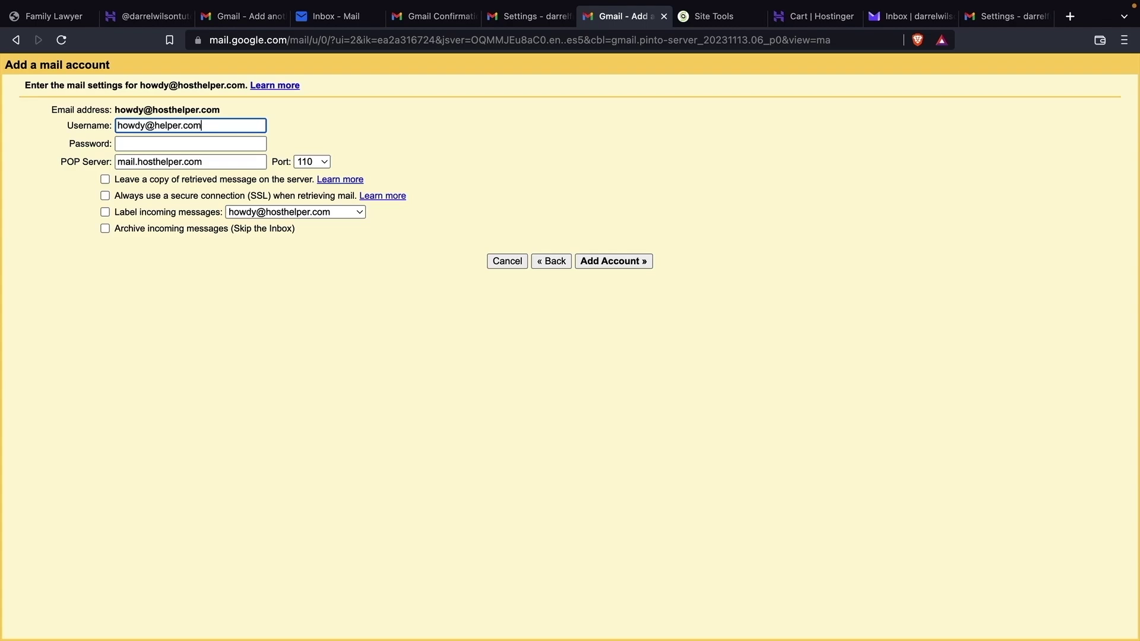
key(Tab)
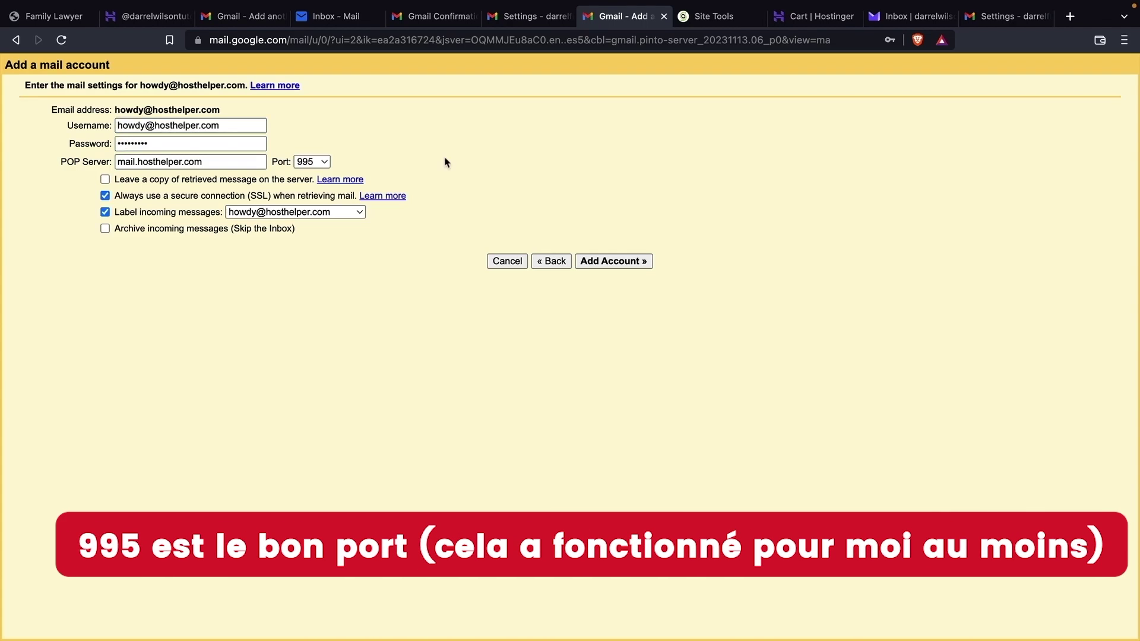
click(704, 18)
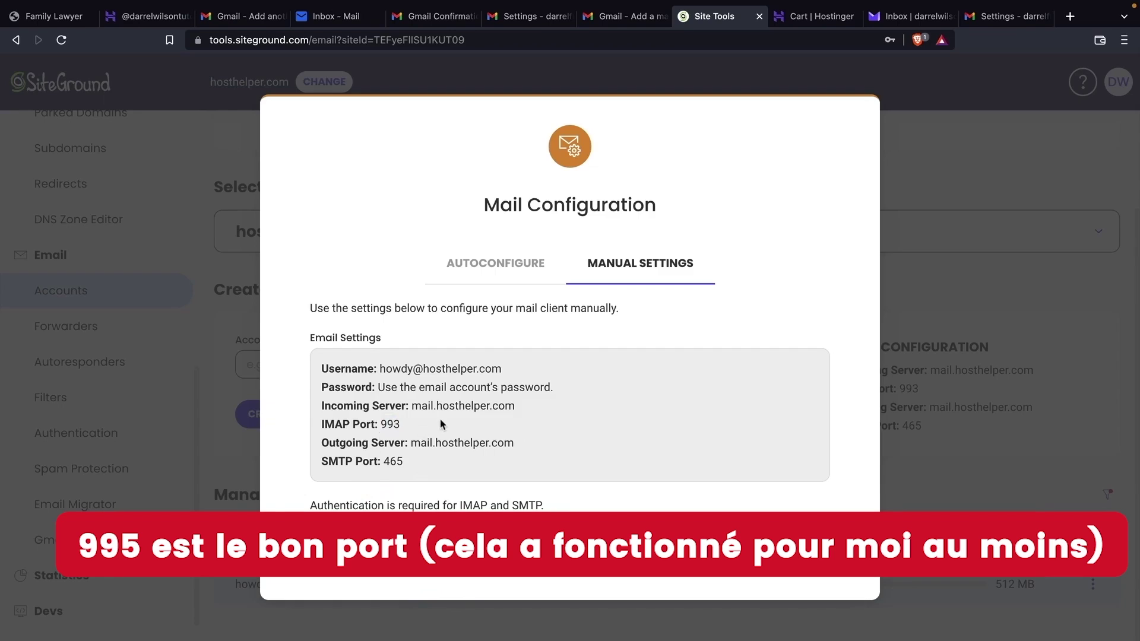
click(611, 24)
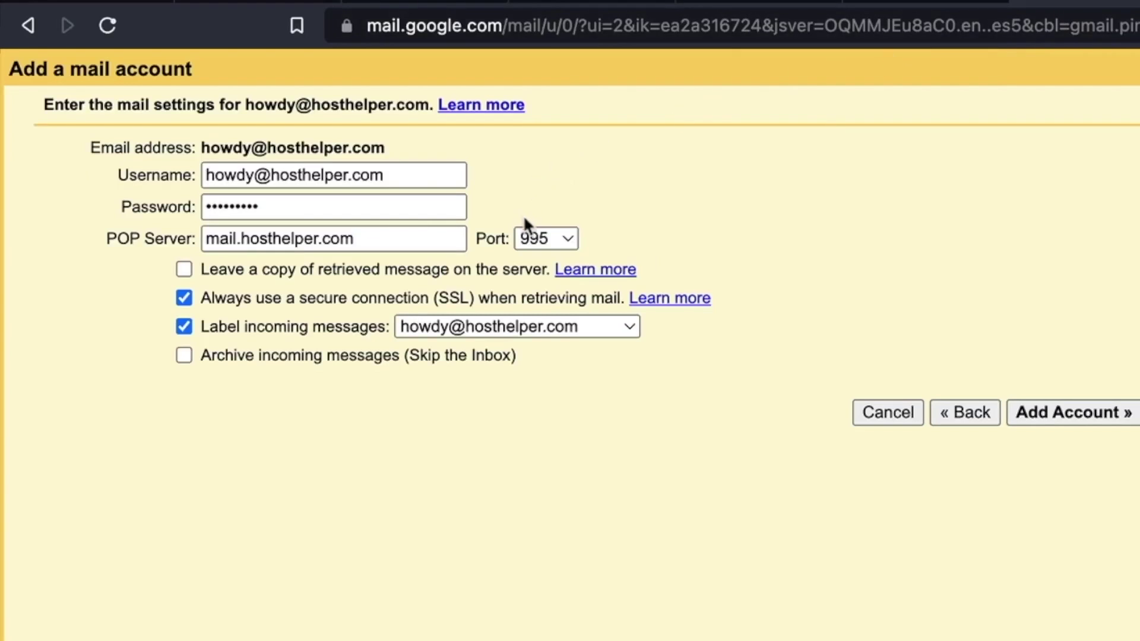
click(542, 238)
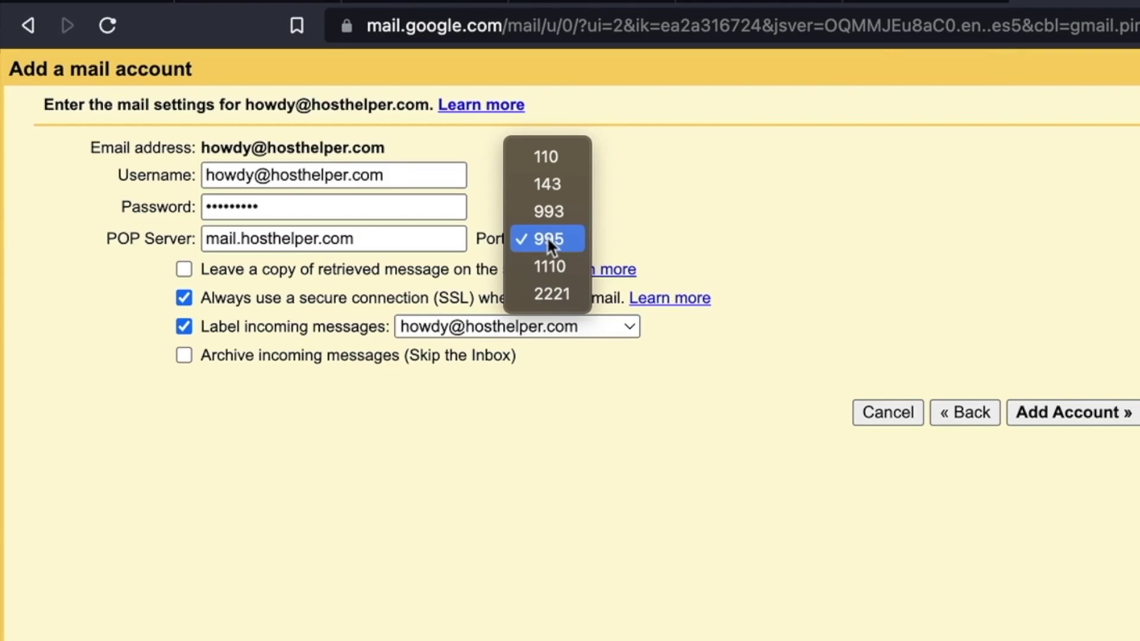
click(555, 237)
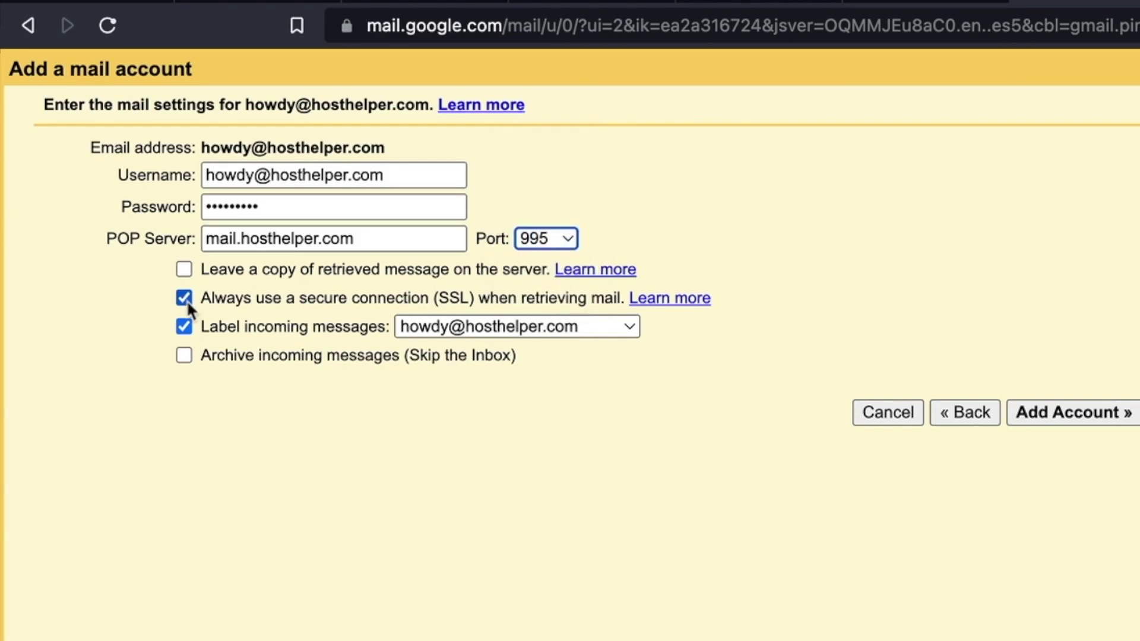
click(1033, 413)
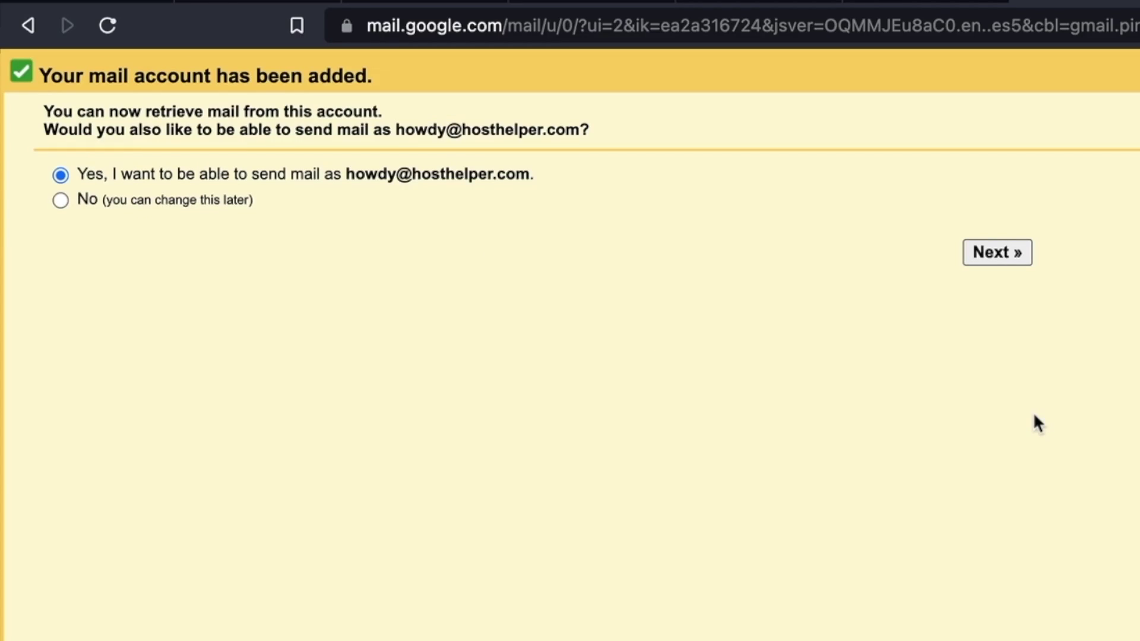
- Choose to also send as the howdy address, replacing 'En français' in the sender name with '(Siteground)'
click(998, 254)
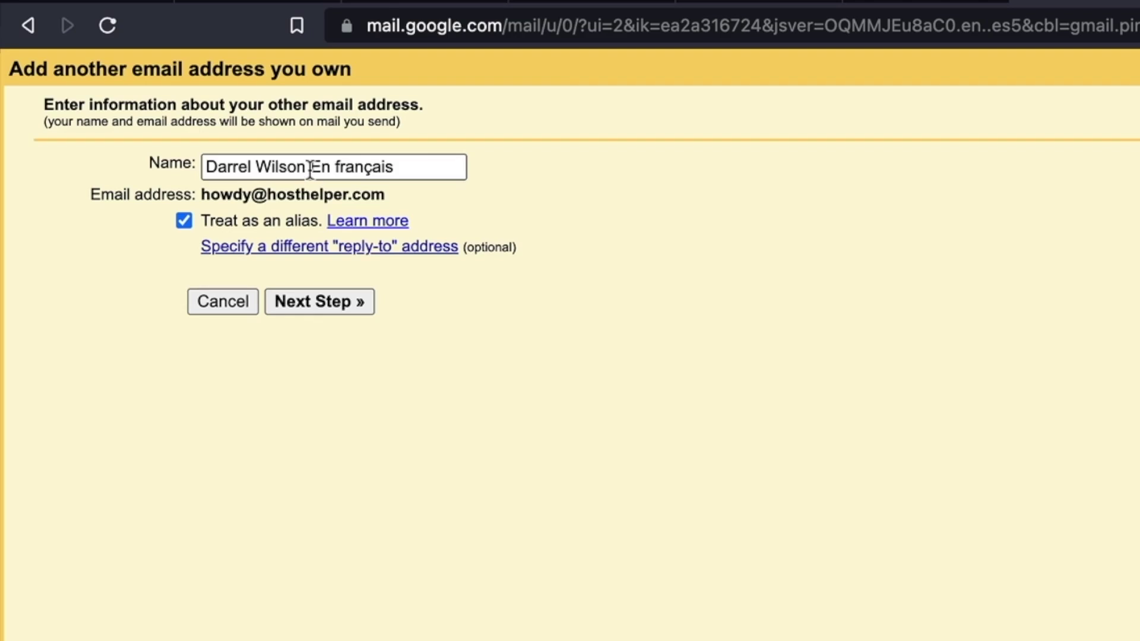
drag(307, 167, 615, 173)
key(BackSpace)
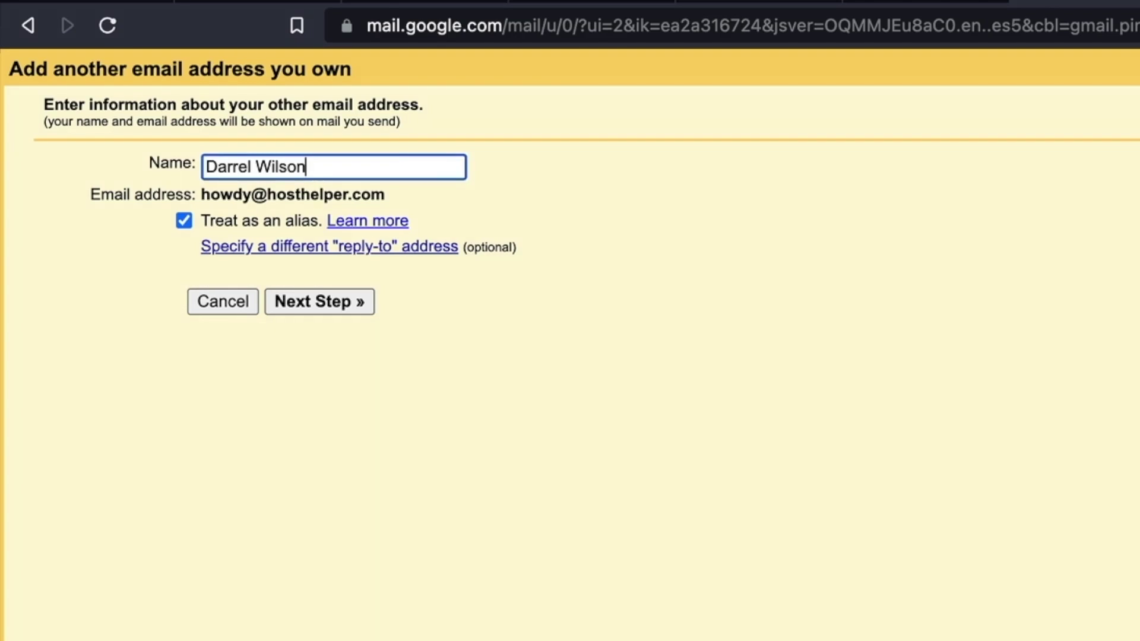
text((Siteground))
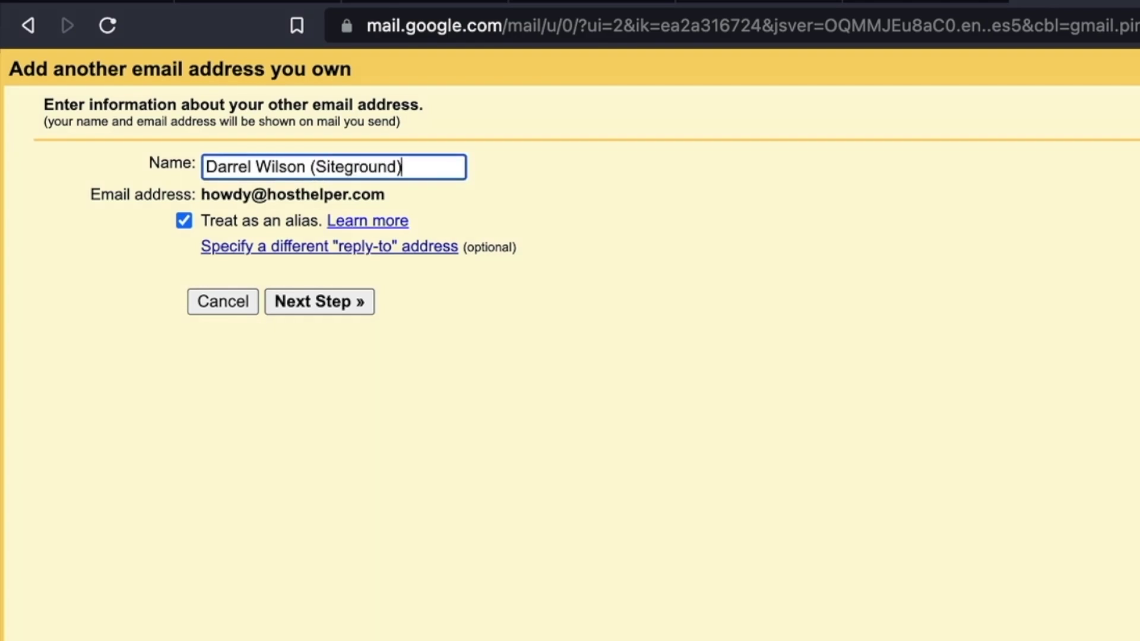
click(355, 305)
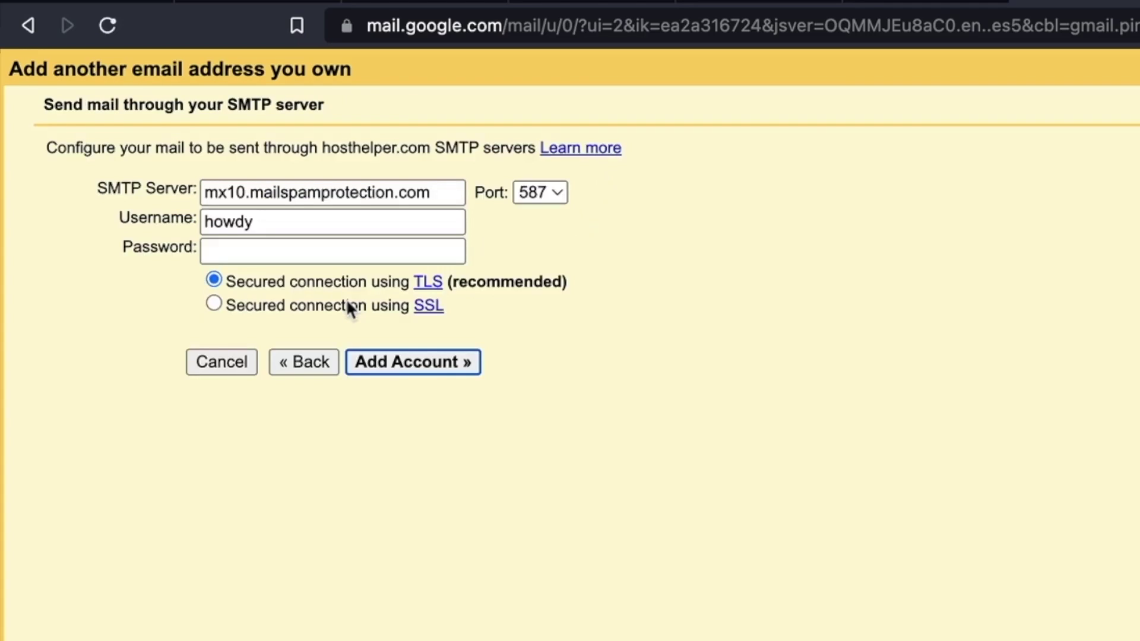
- Copy mail.hosthelper.com from SiteGround's settings into Gmail's SMTP server field
click(696, 18)
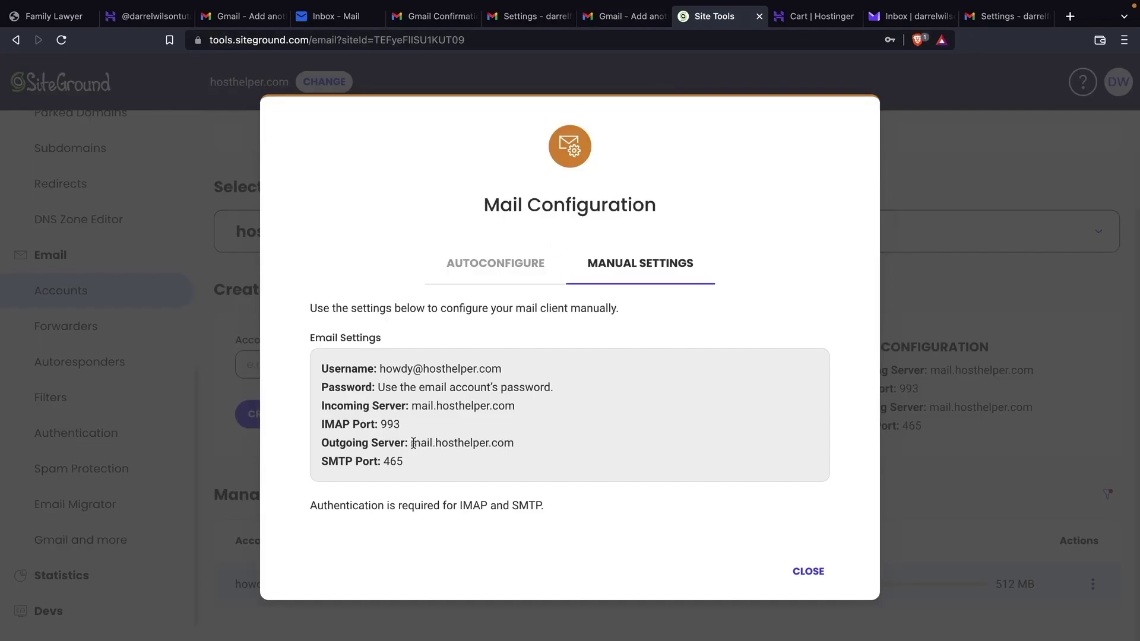
drag(412, 443, 530, 447)
right_click(496, 446)
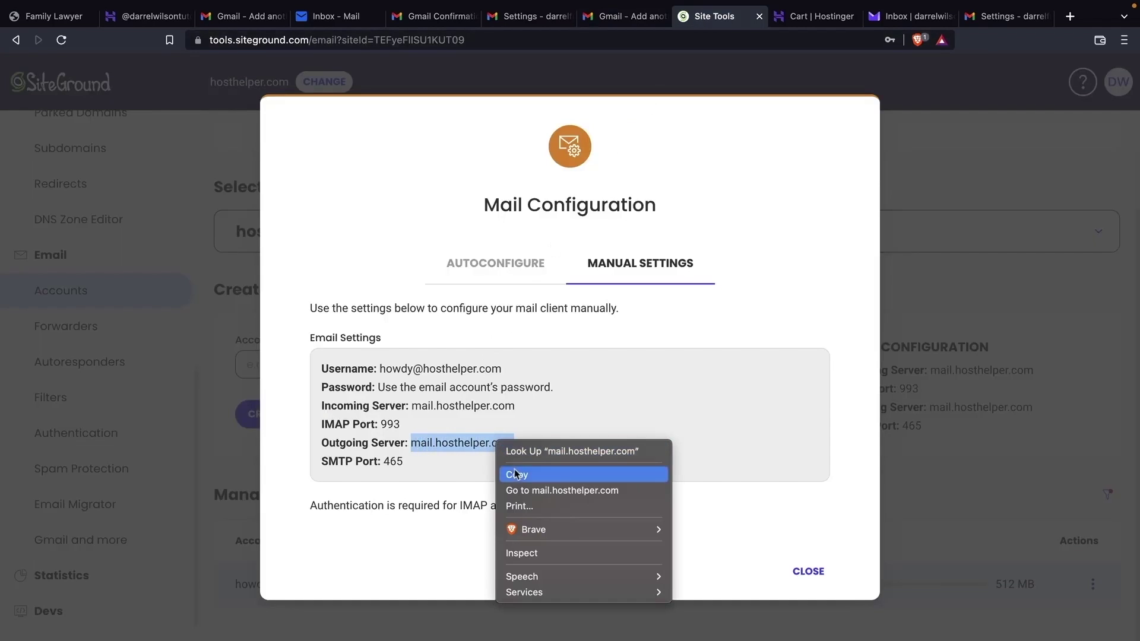
click(514, 469)
click(618, 17)
triple_click(193, 138)
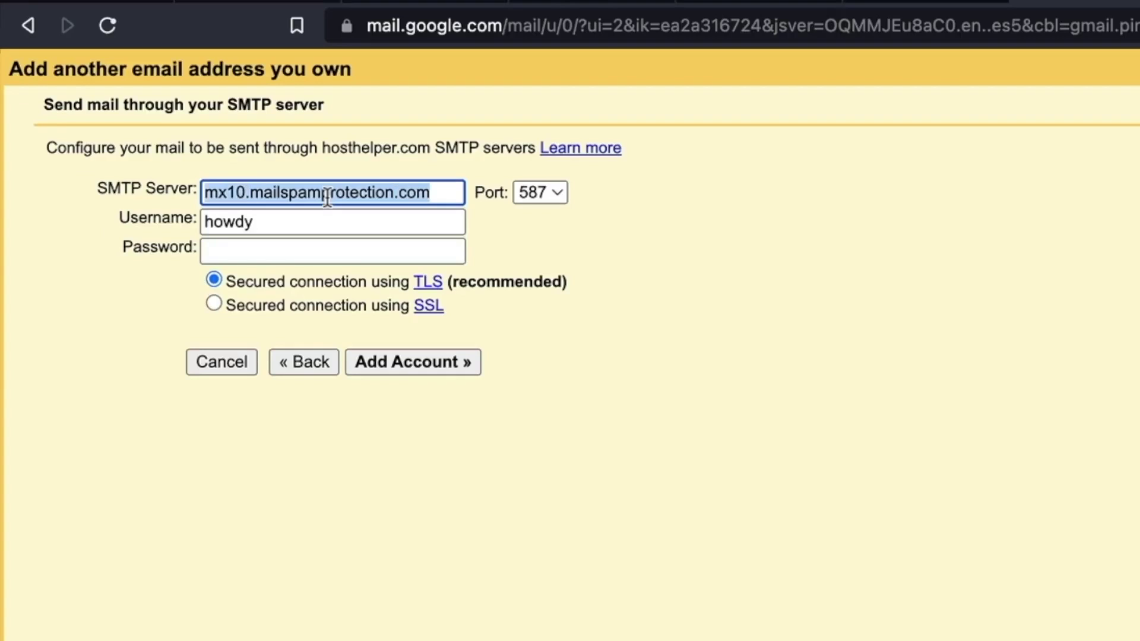
right_click(185, 136)
click(215, 263)
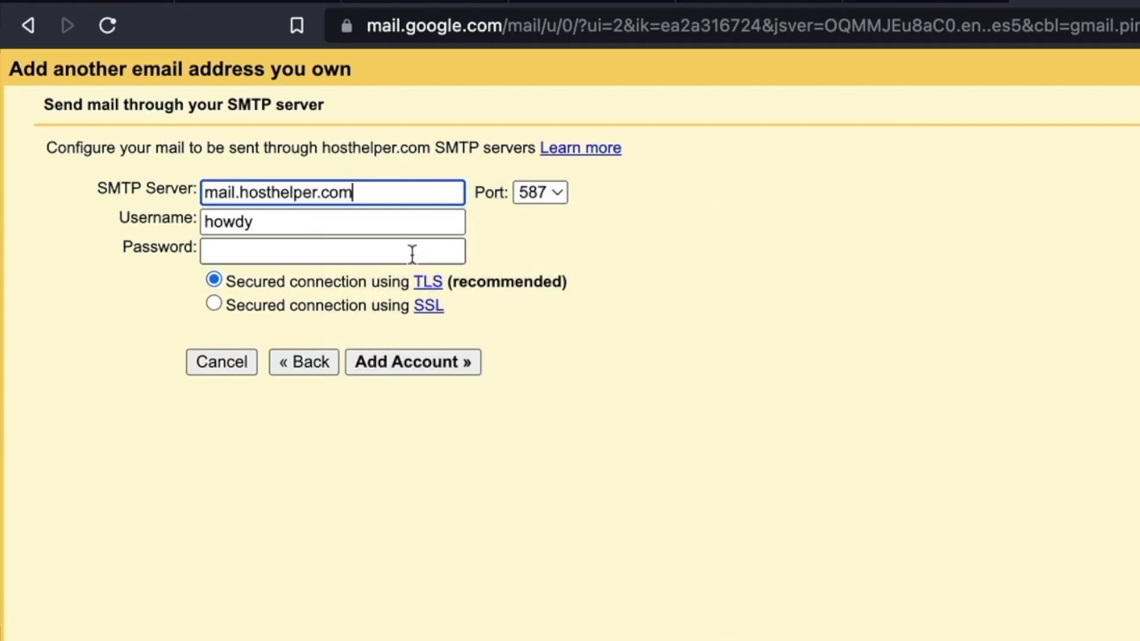
- Enter the full howdy address as SMTP username, add the password, set port 465, and submit
key(Tab)
key(Tab)
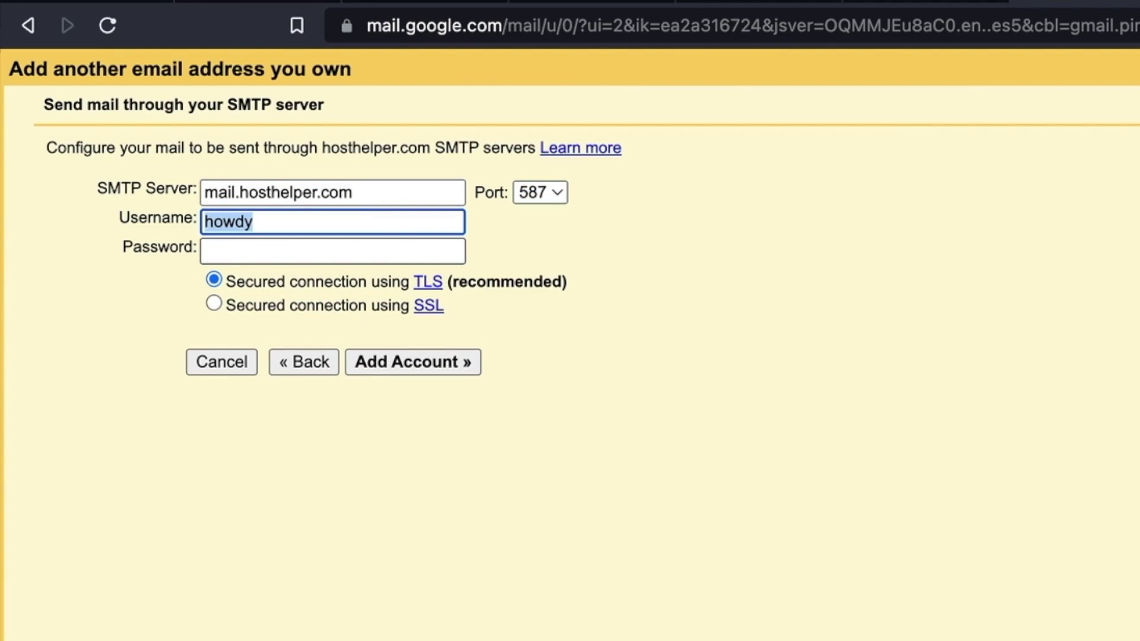
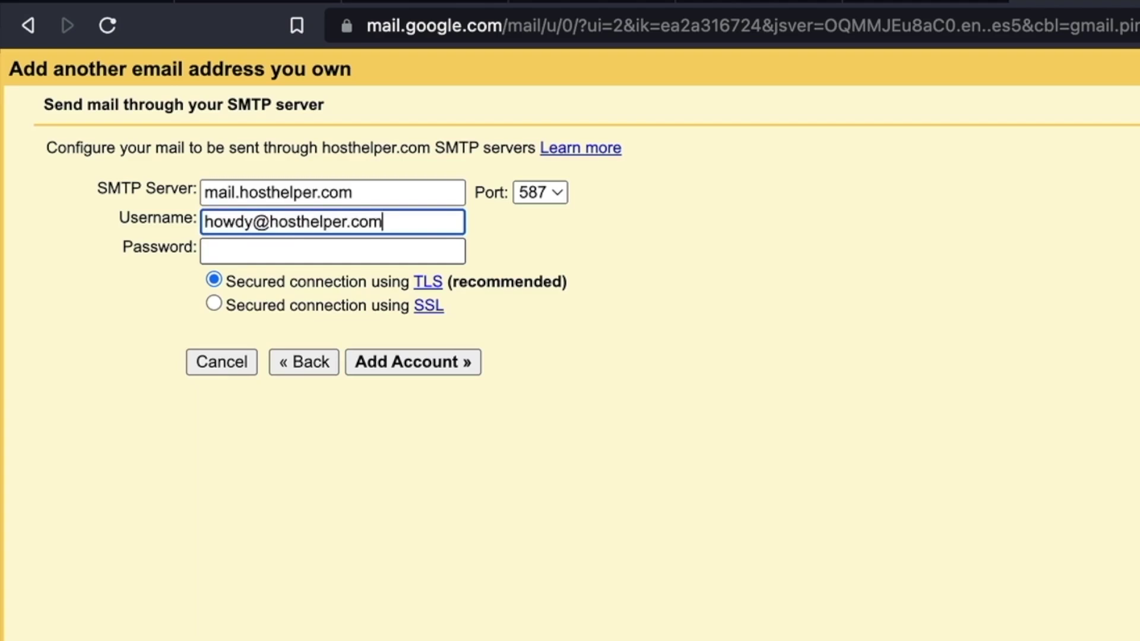
key(Tab)
text(•••••••)
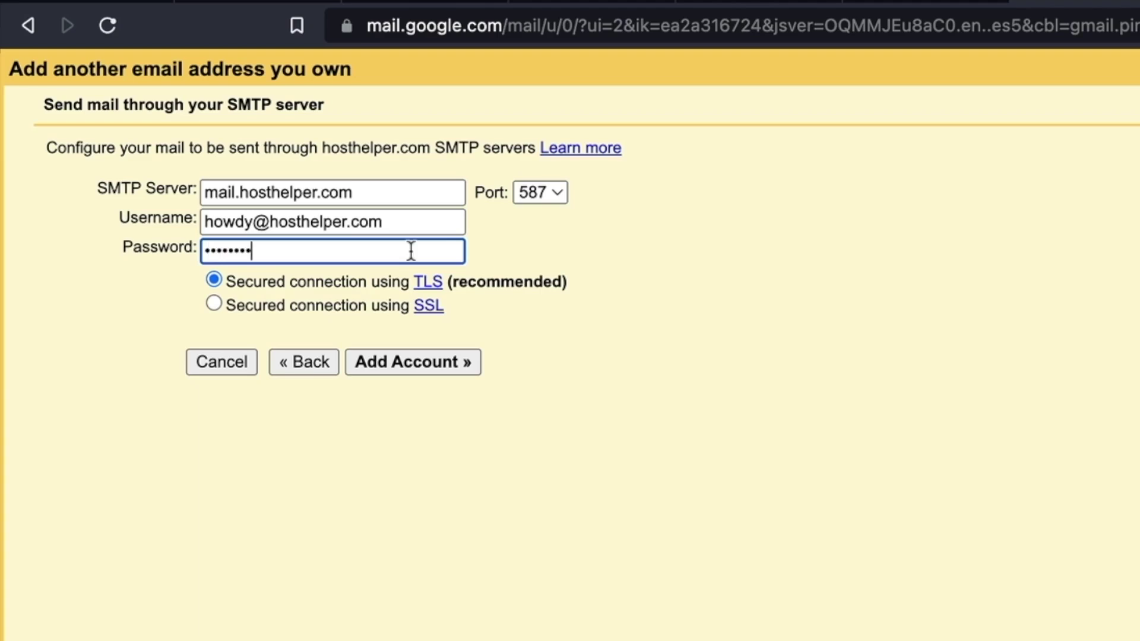
click(696, 19)
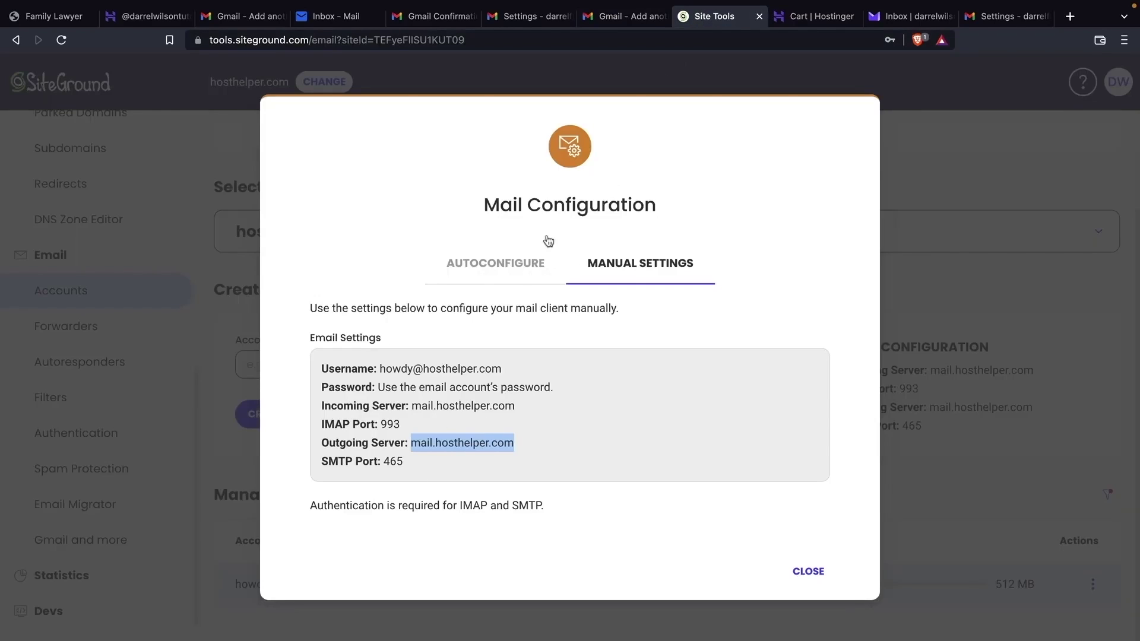
click(617, 18)
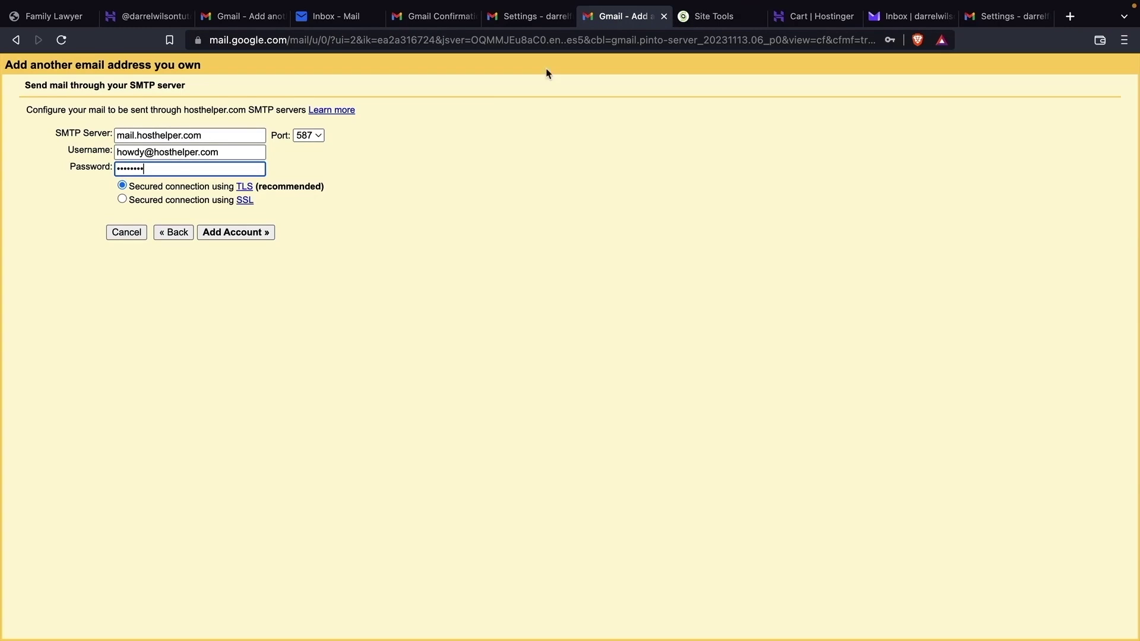
click(308, 138)
click(547, 165)
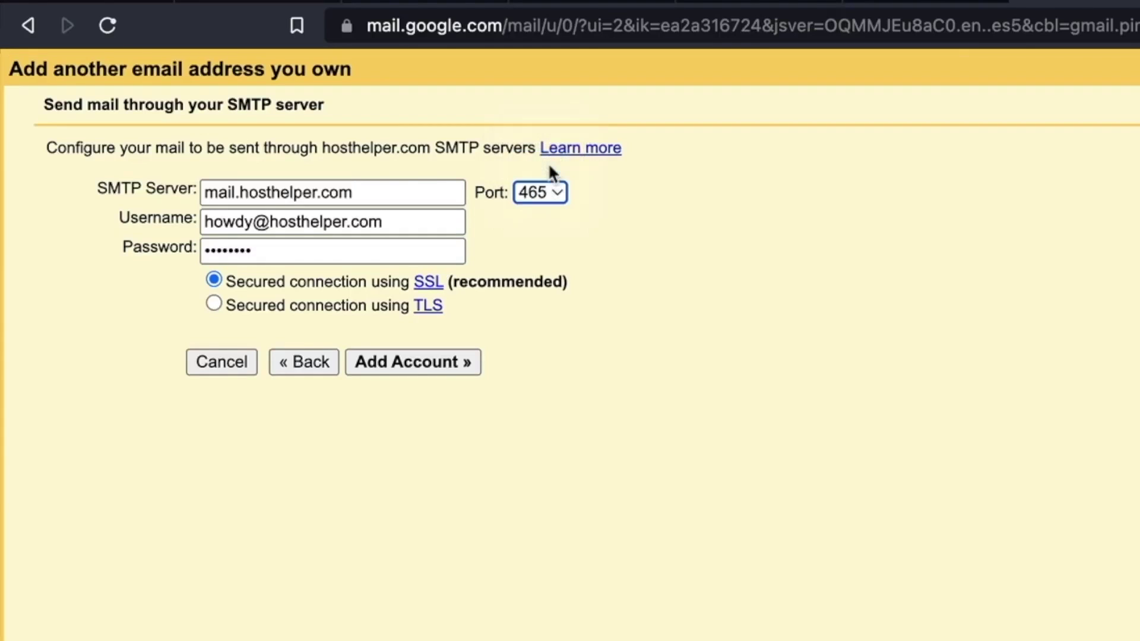
click(410, 363)
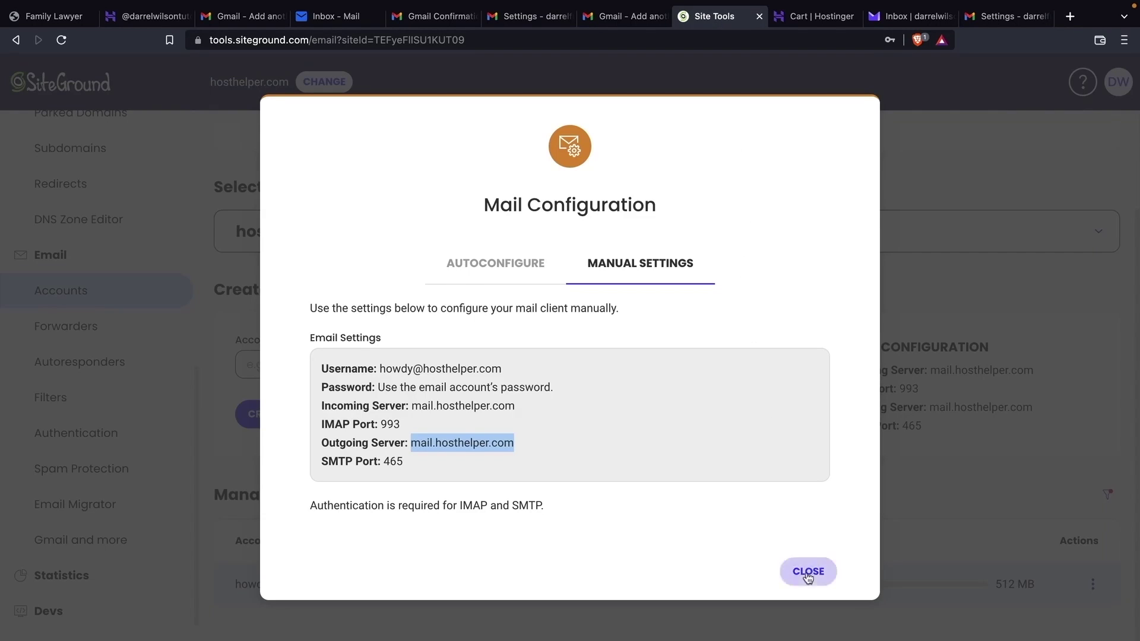
- Close Mail Configuration and log in to the howdy mailbox's SiteGround Webmail
click(808, 572)
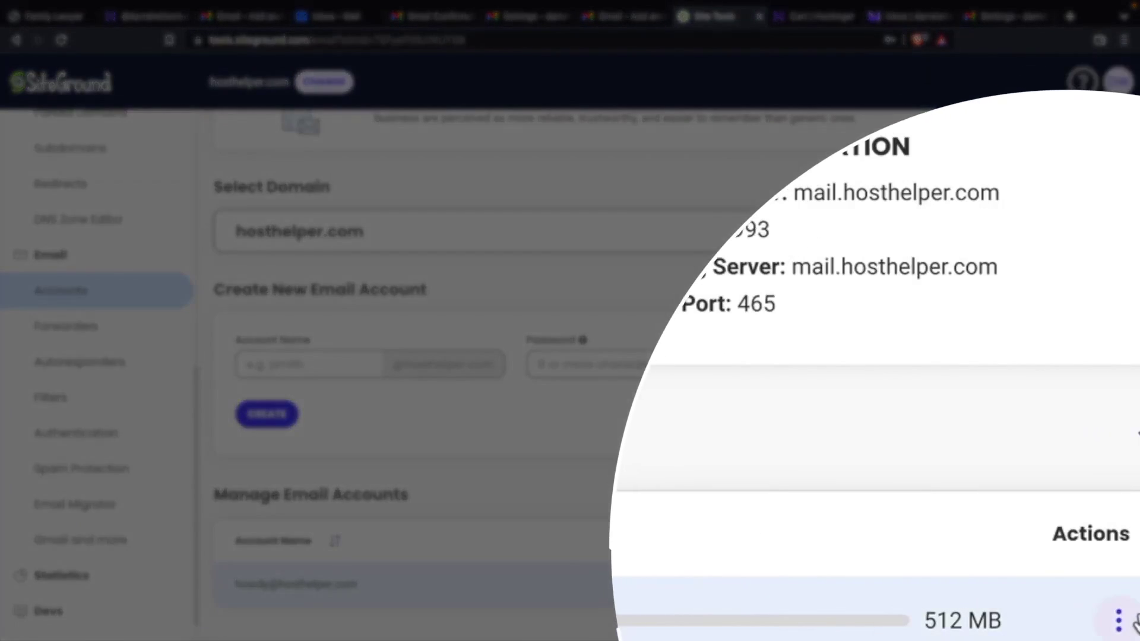
click(1092, 584)
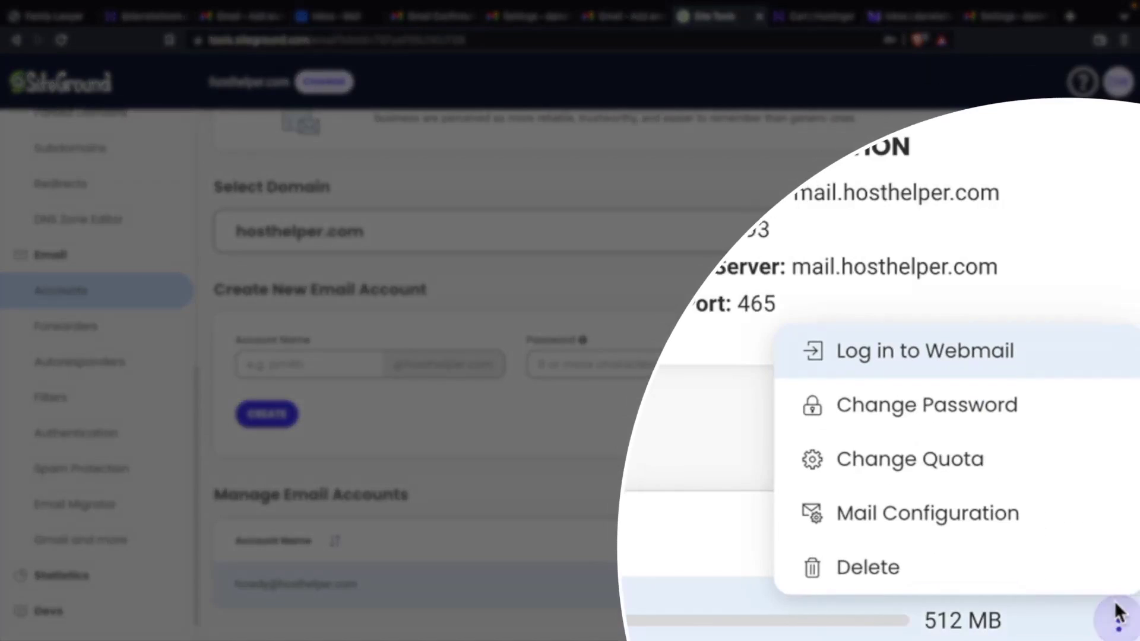
click(959, 363)
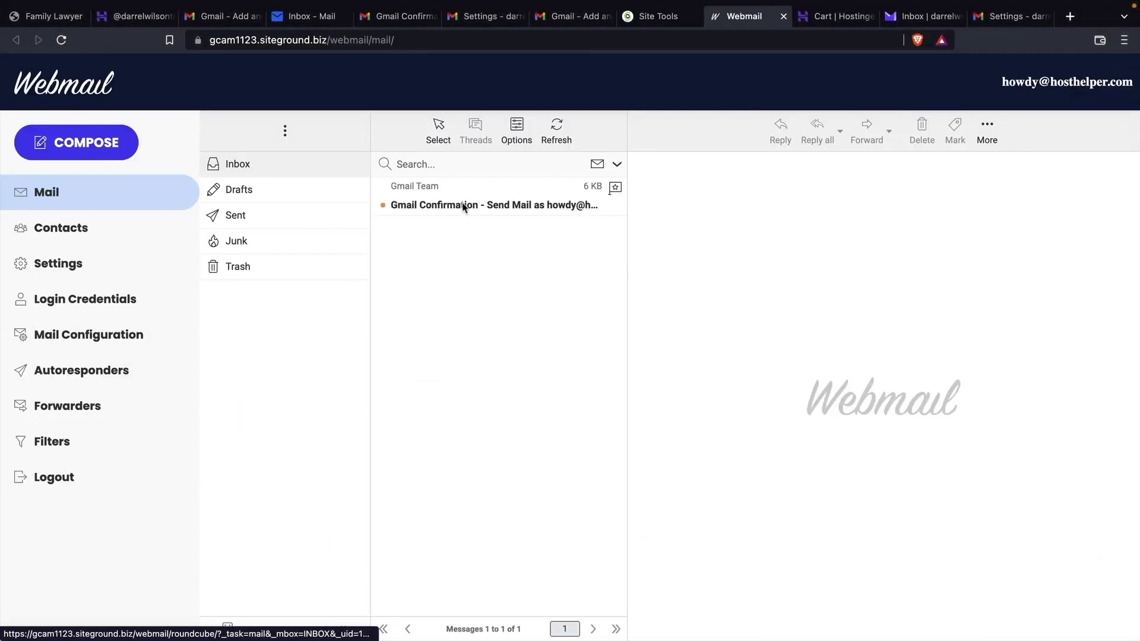
- Open Gmail's confirmation email, follow its link, and confirm sending as the howdy address
click(497, 206)
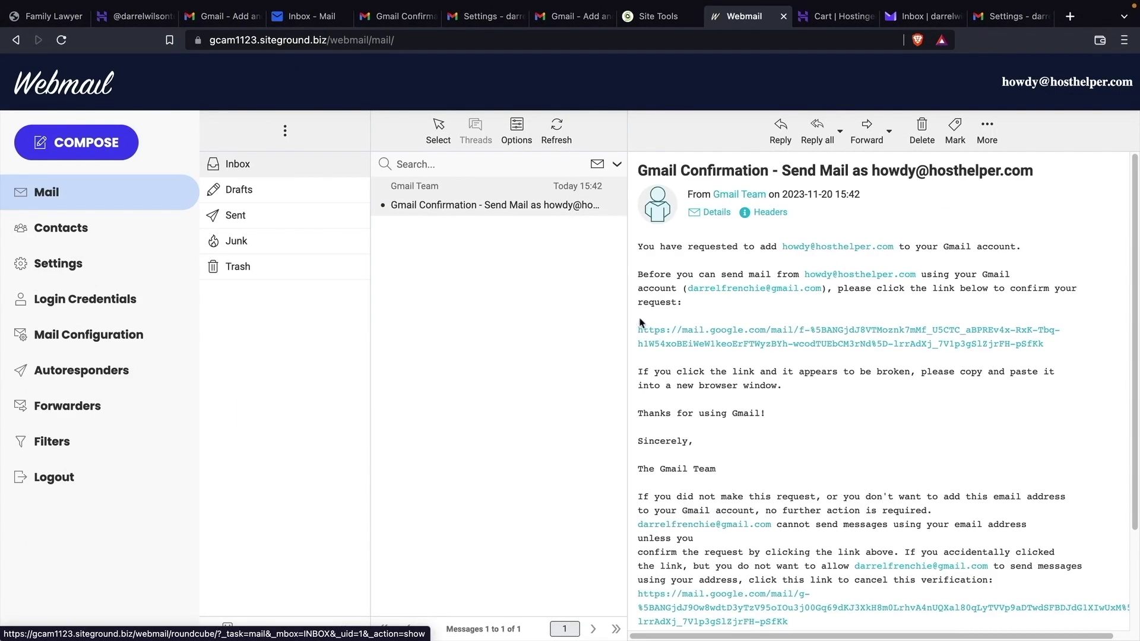
click(689, 336)
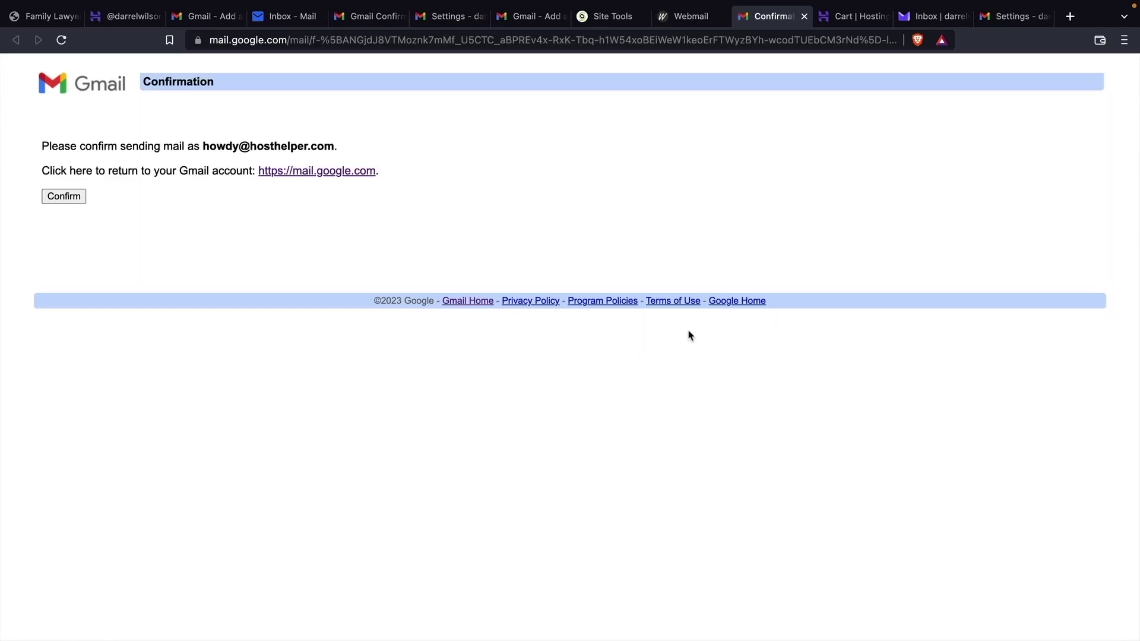
click(74, 197)
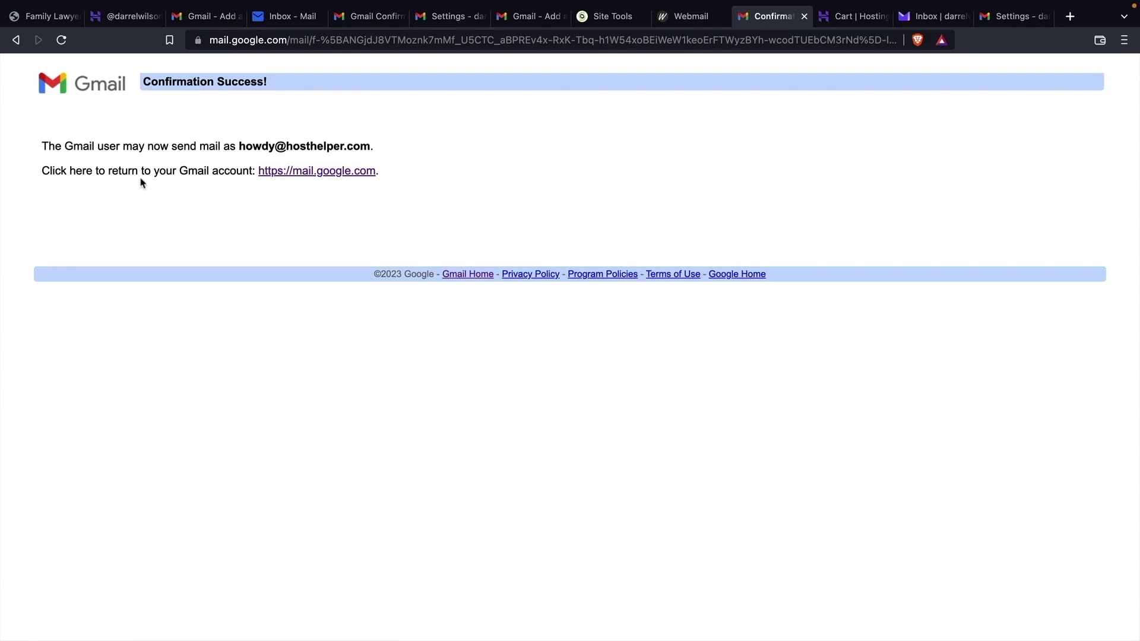
- Confirm the howdy@ send-as request through the link in Gmail's confirmation email
click(377, 16)
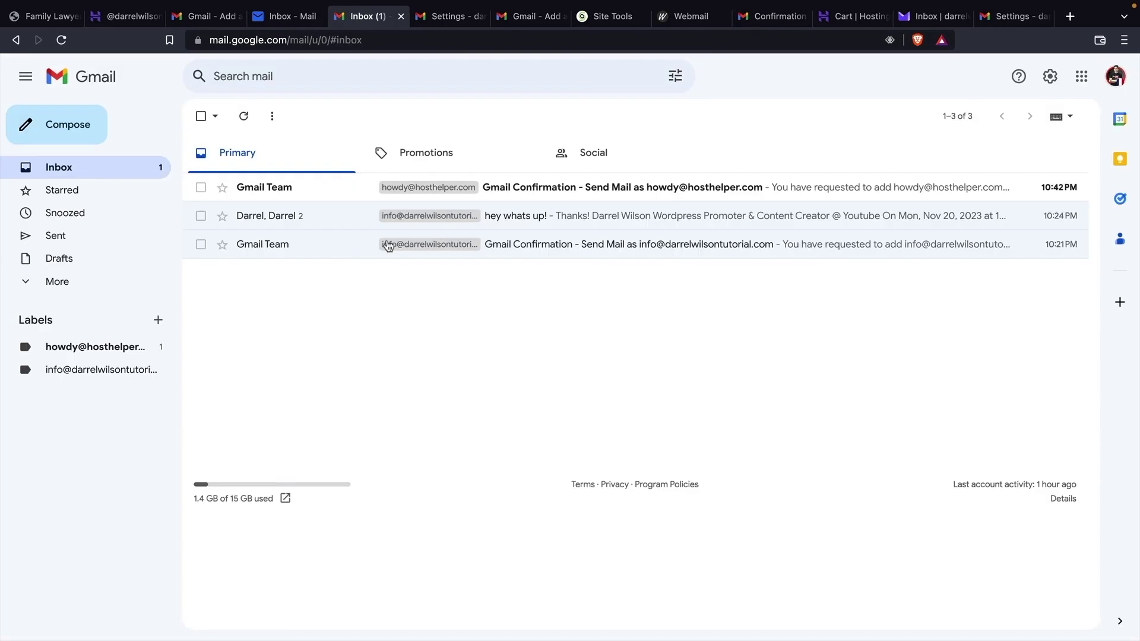
click(595, 194)
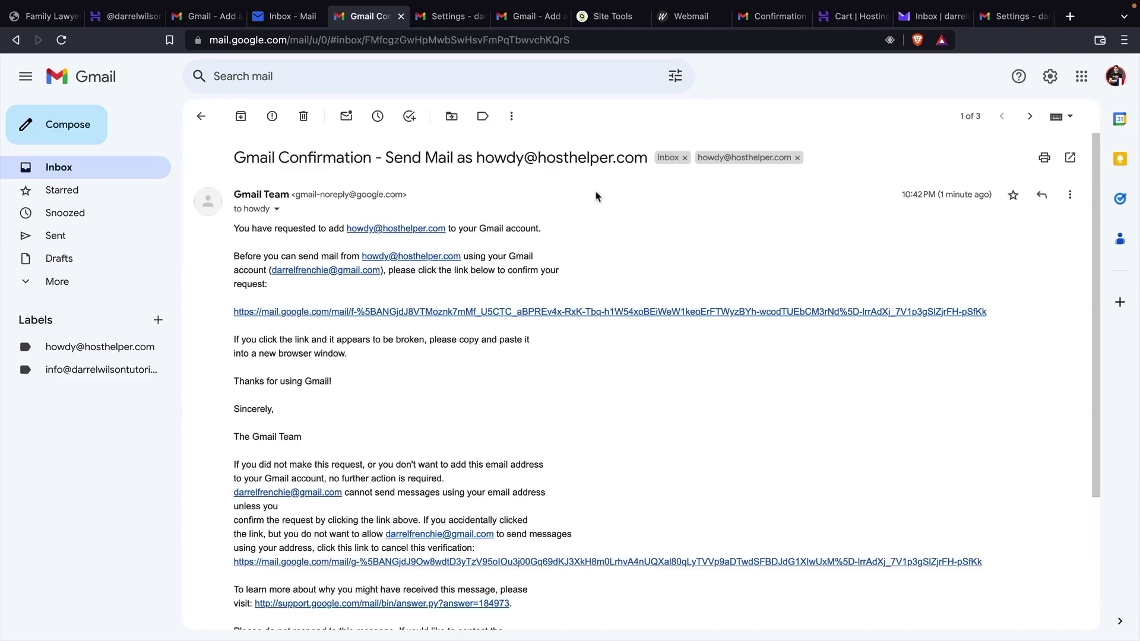
click(393, 312)
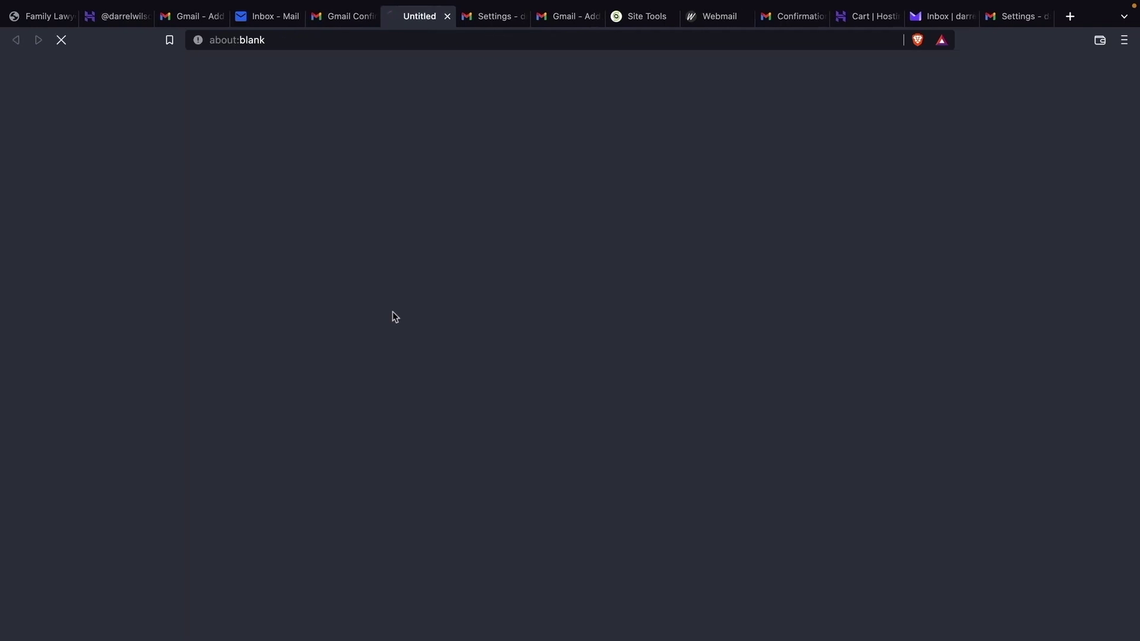
click(67, 197)
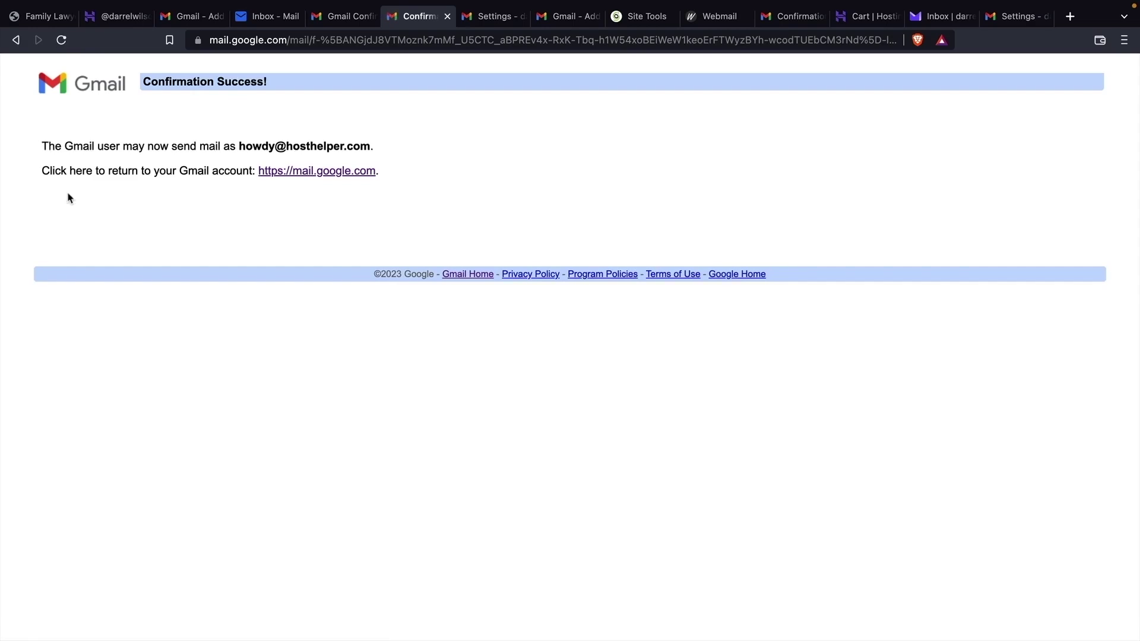
- Send an email titled 'great vid!' from the SiteGround howdy@ address to the other Gmail account
click(283, 175)
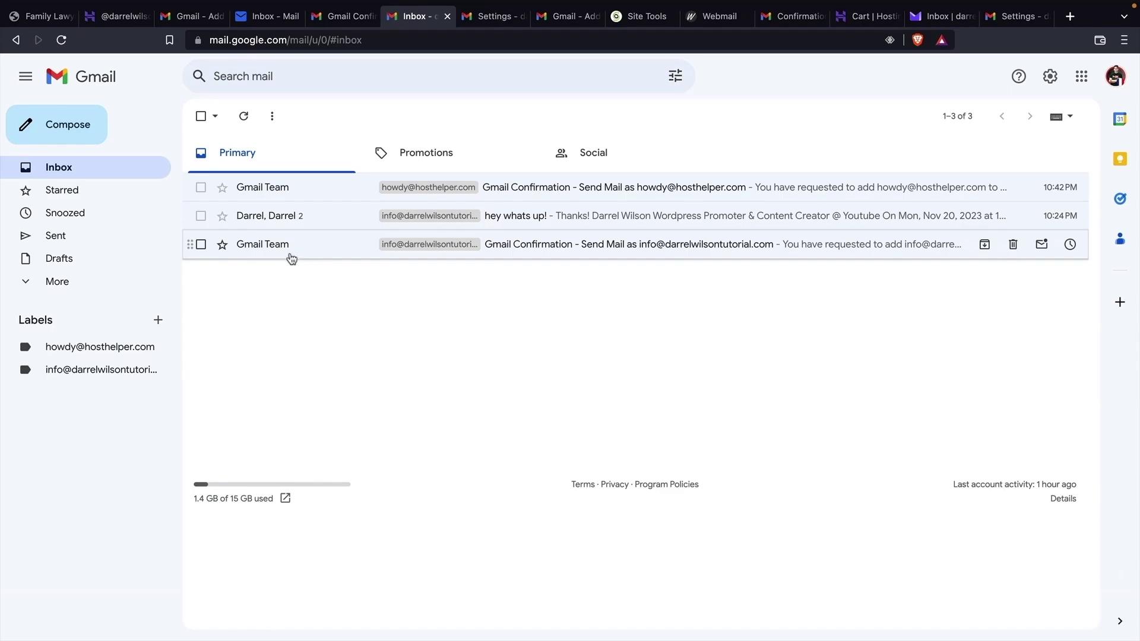
click(78, 137)
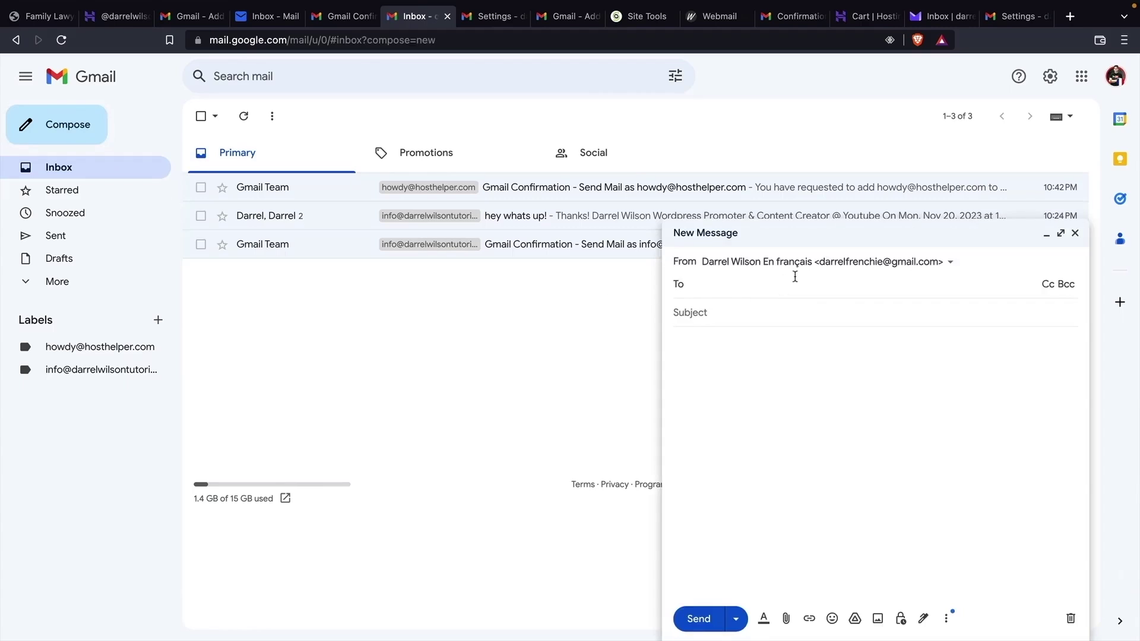
click(801, 266)
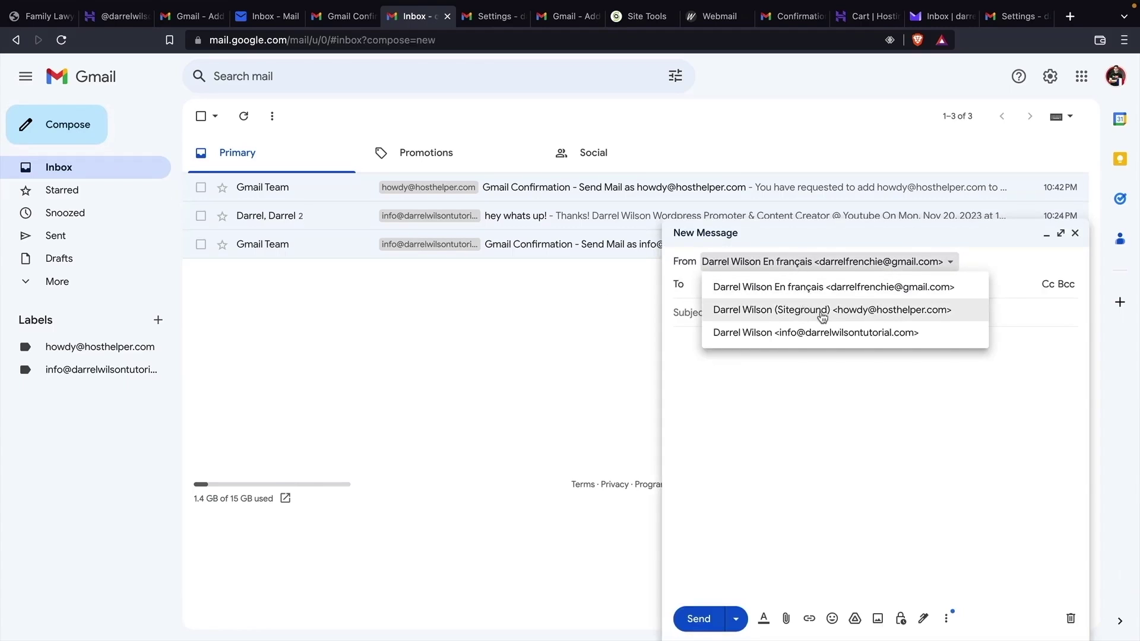
click(809, 311)
click(797, 293)
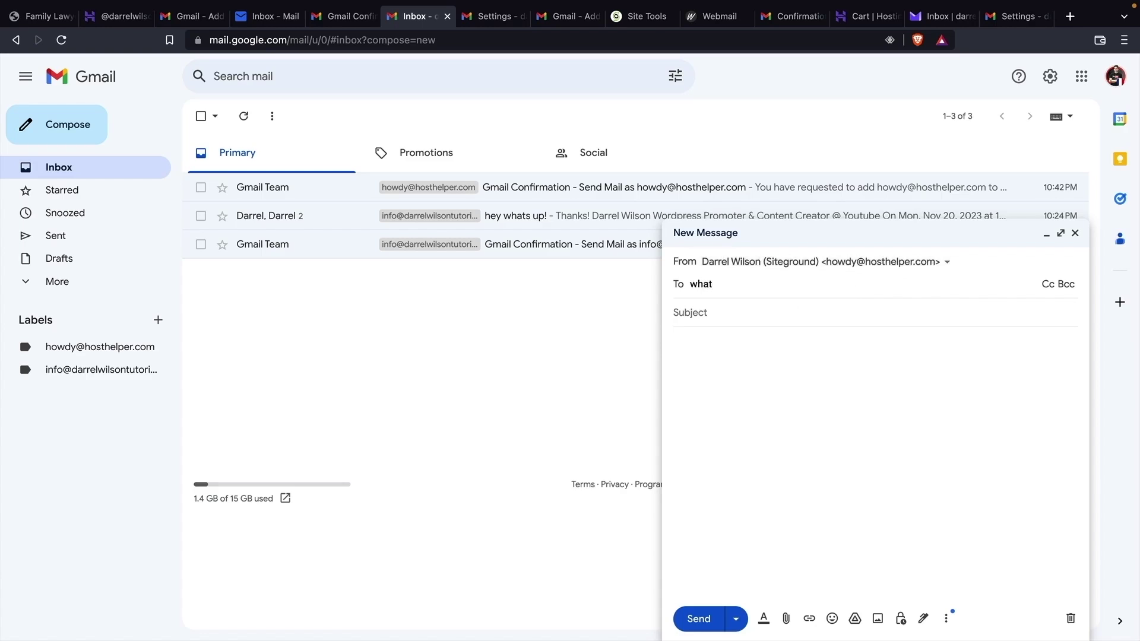
text(pcho)
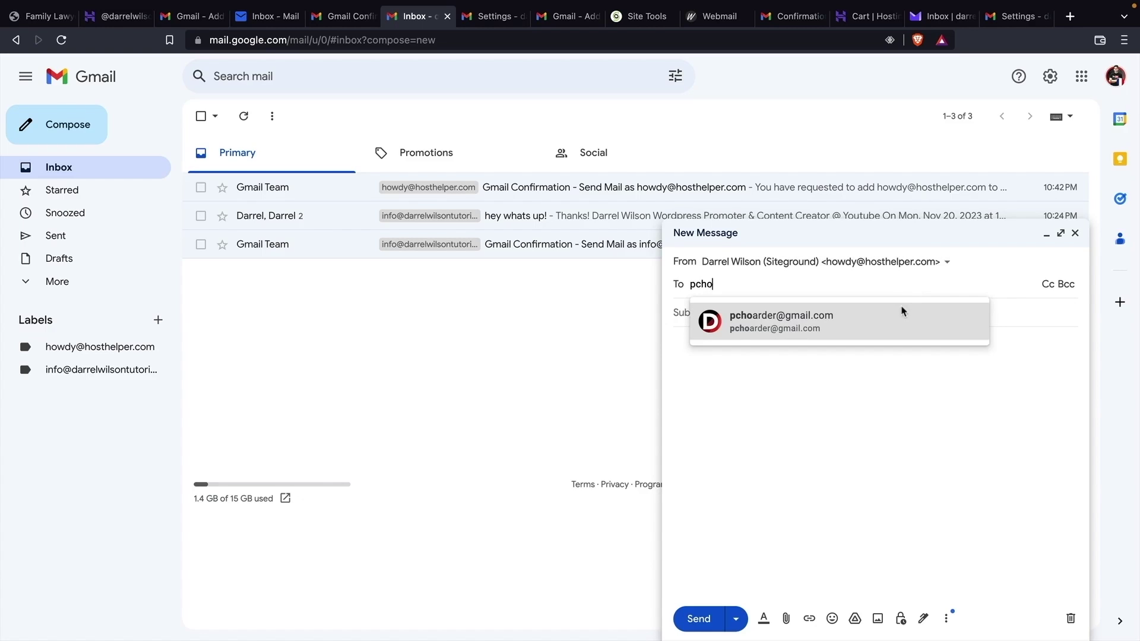
click(899, 322)
click(895, 317)
text(gr)
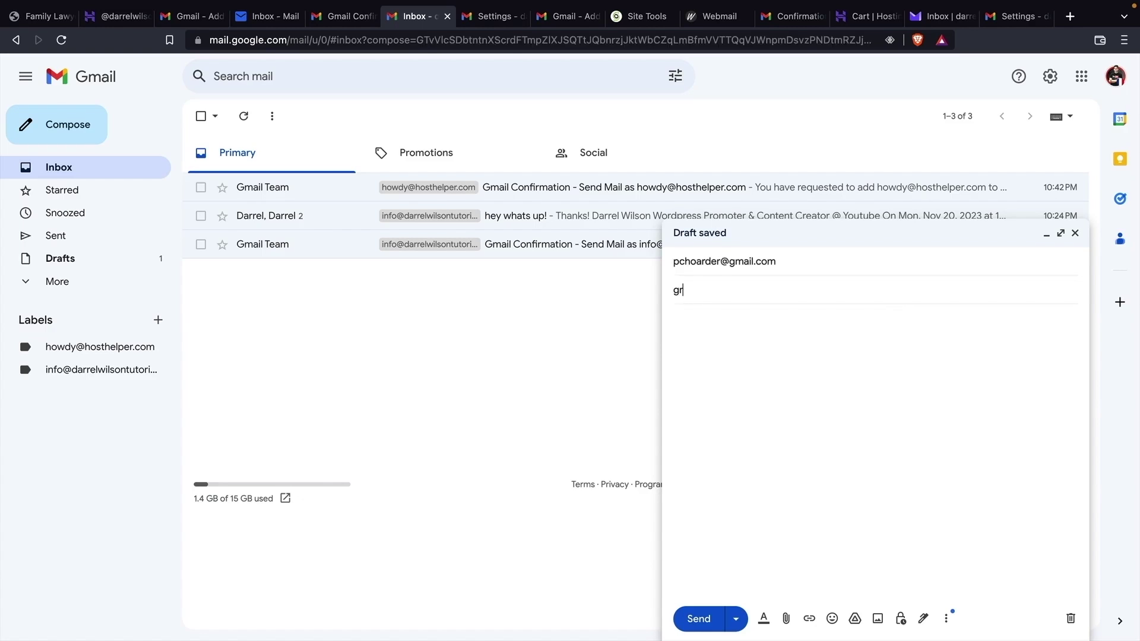
text(eat vid!)
key(Tab)
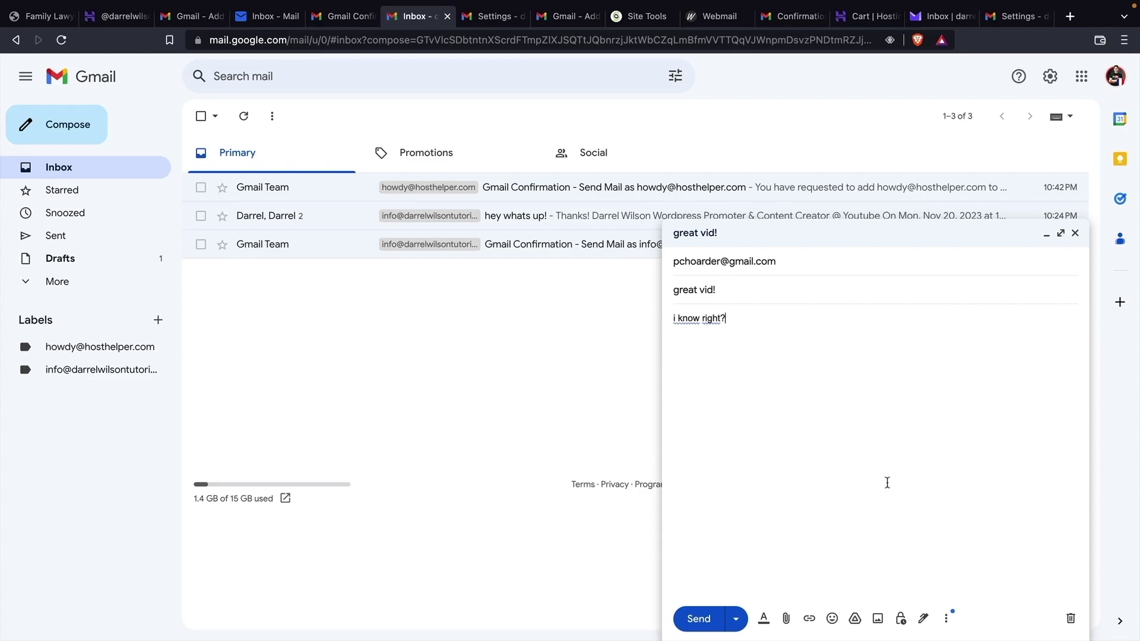
click(702, 621)
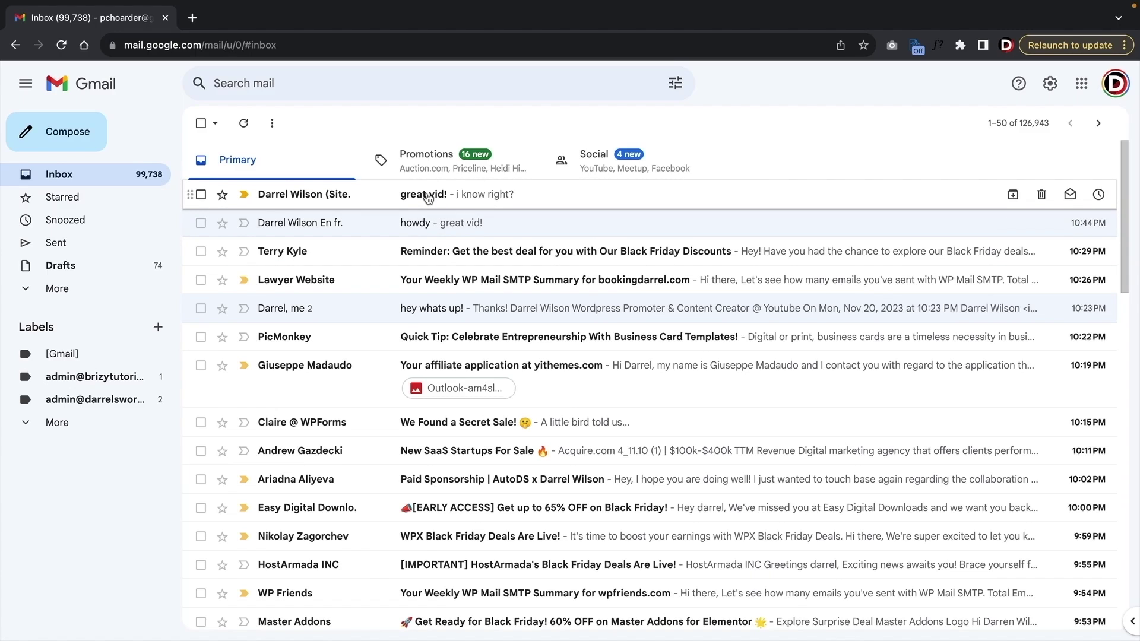
- Open the 'great vid!' email and highlight its howdy@ sender address
click(435, 197)
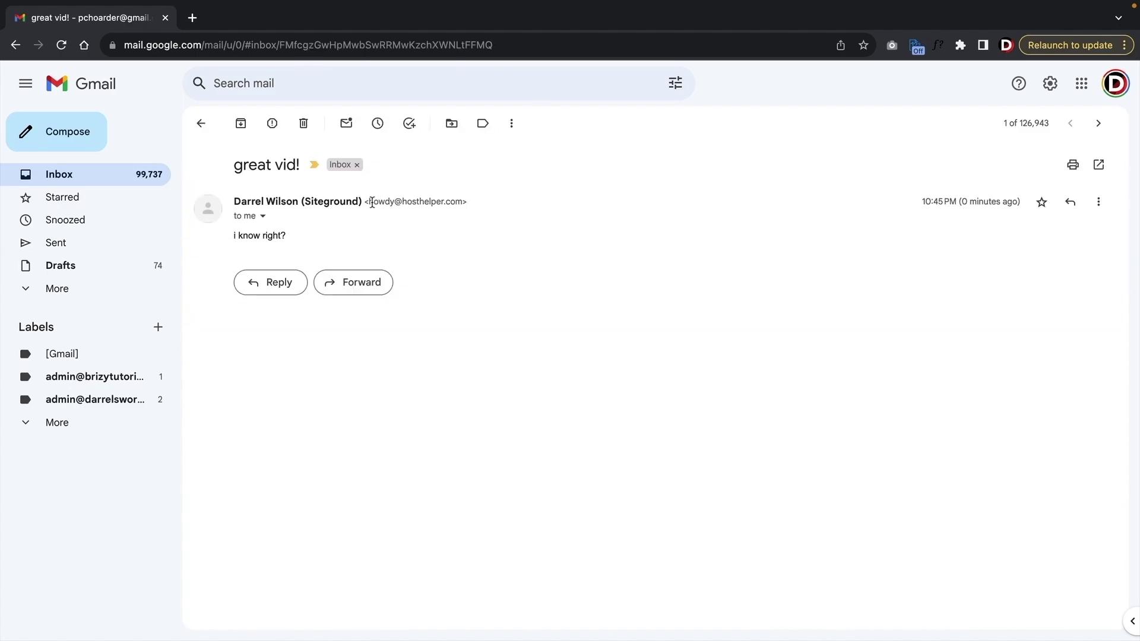
drag(369, 202, 468, 204)
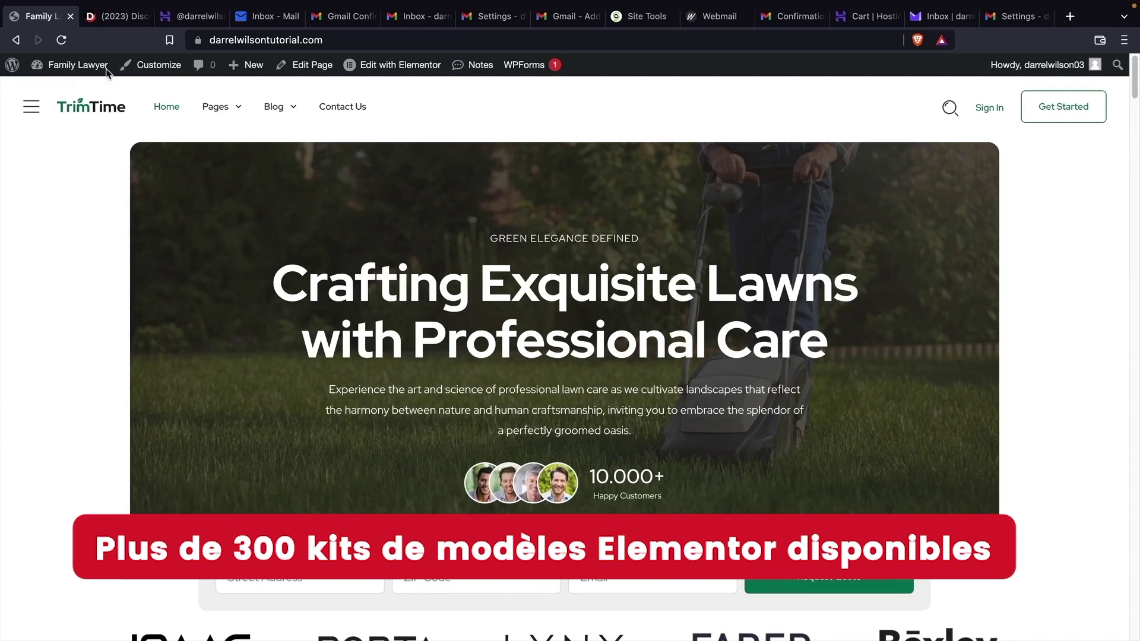
- Scroll through the Elementor Pro Templates kits on the darrelwilson.com page
click(109, 17)
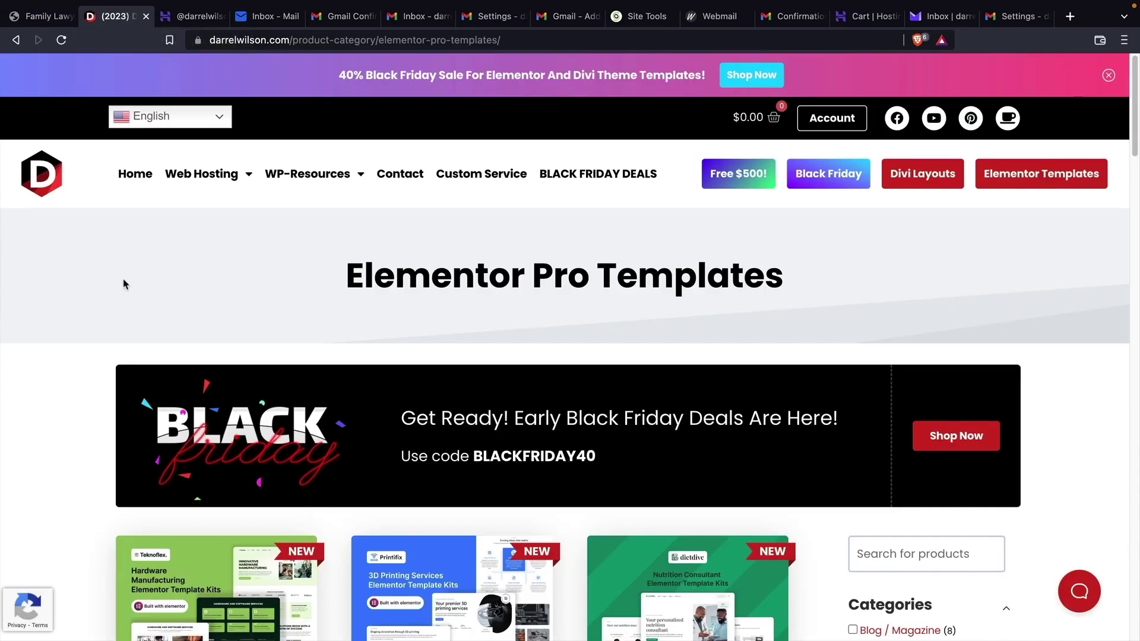
scroll(12, 374, down, 5)
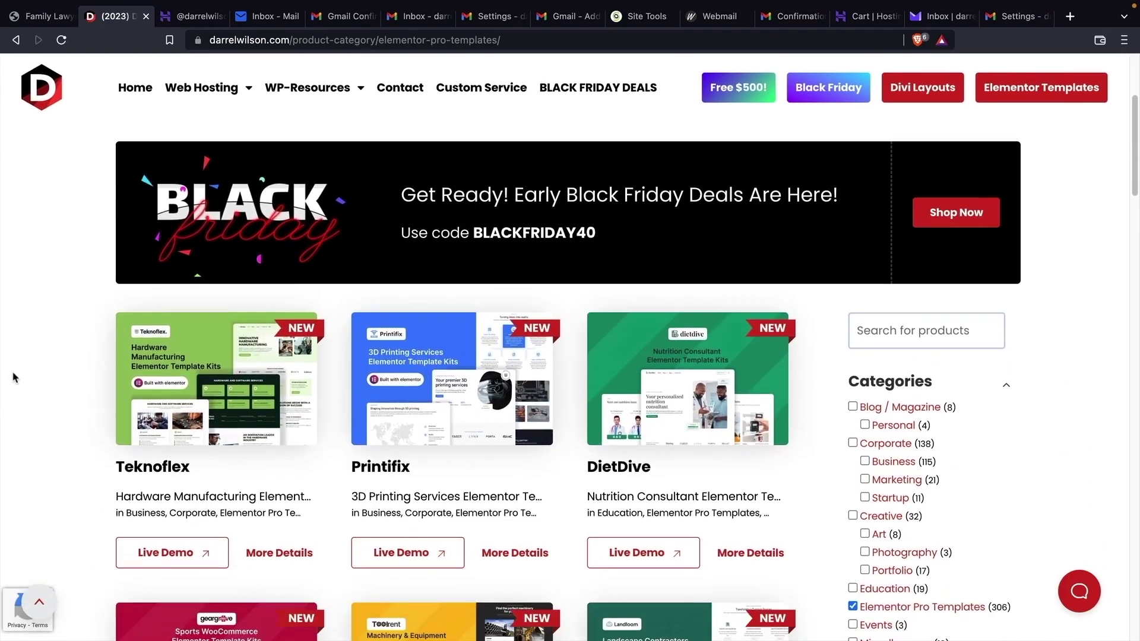
scroll(16, 378, down, 3)
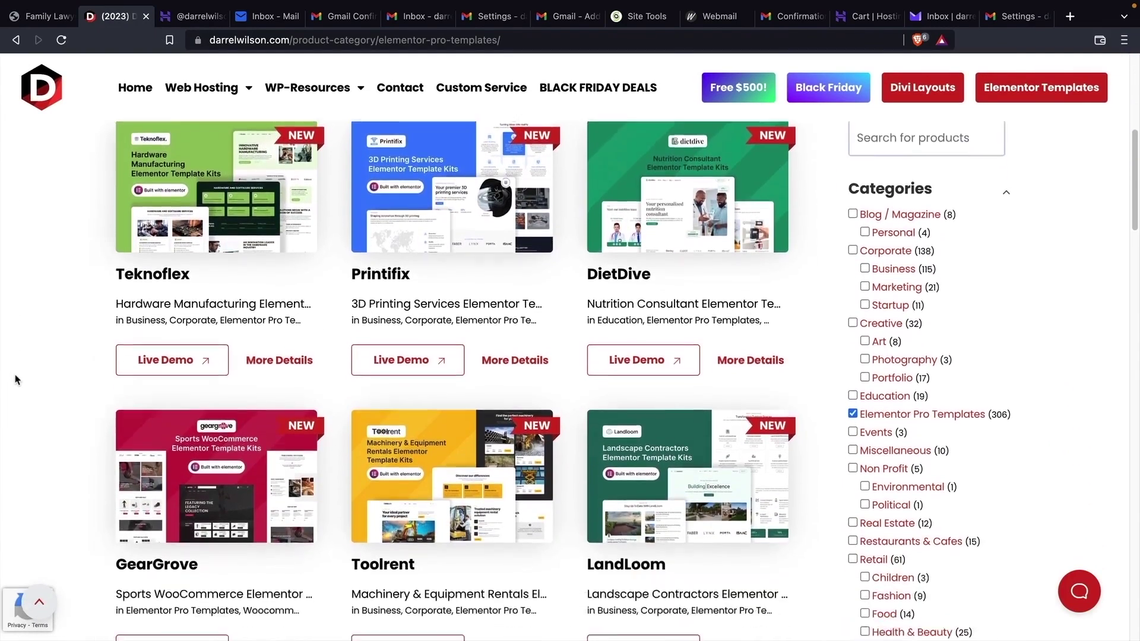
scroll(16, 380, down, 4)
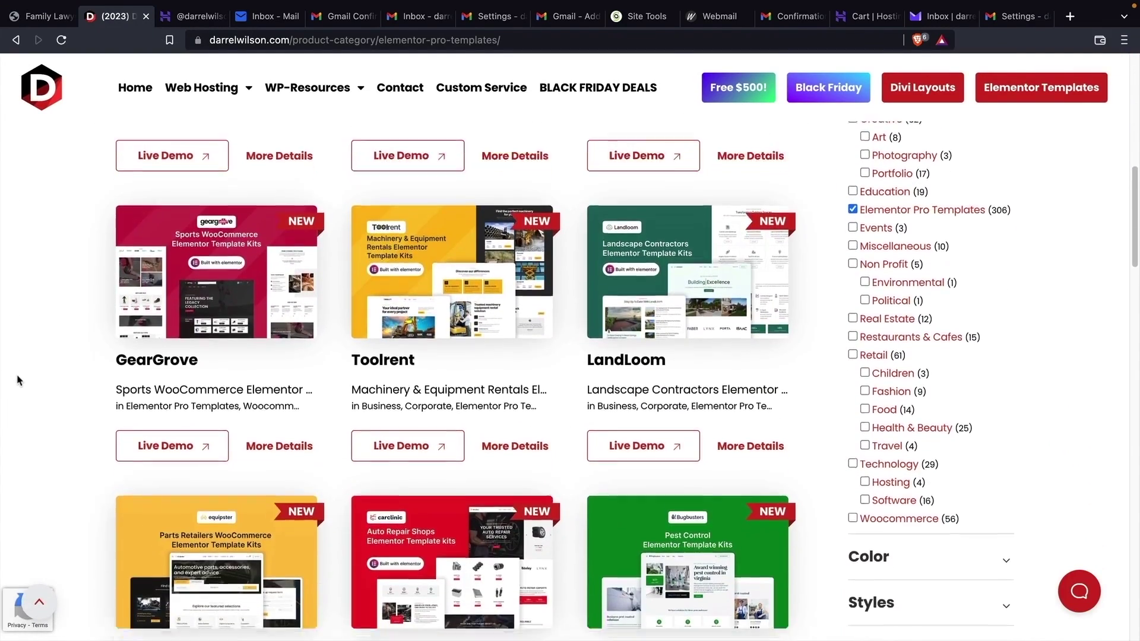
scroll(18, 385, down, 8)
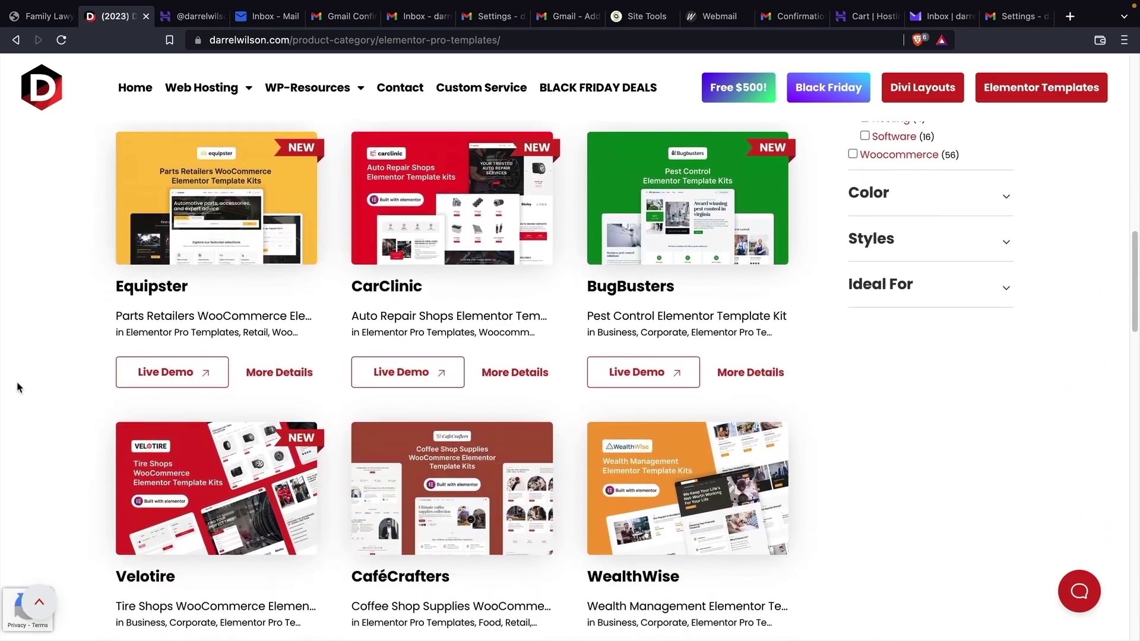